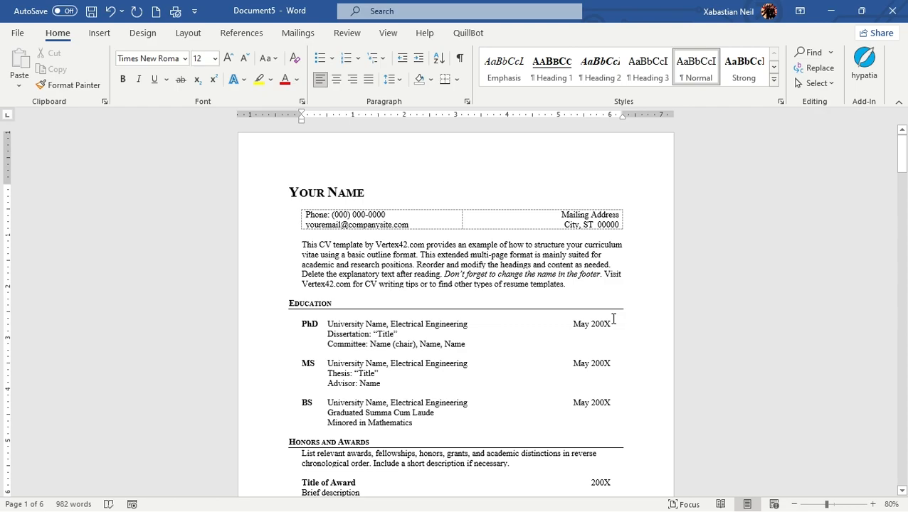
Look through the CV template's sections from the name heading to Professional Service and back to the first page
scroll(613, 322, "down", 12)
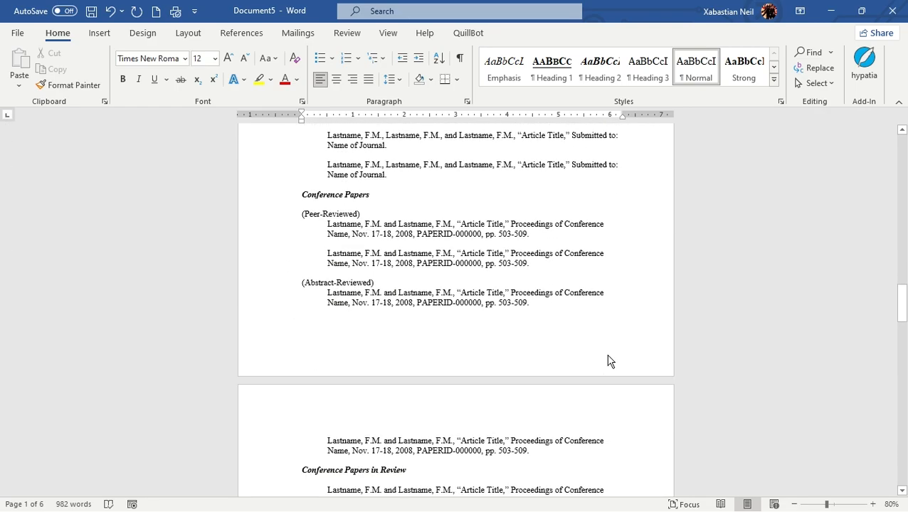
scroll(609, 362, "down", 3)
scroll(574, 225, "down", 1)
scroll(671, 212, "up", 1)
scroll(628, 227, "down", 3)
scroll(618, 283, "up", 1)
scroll(619, 282, "down", 2)
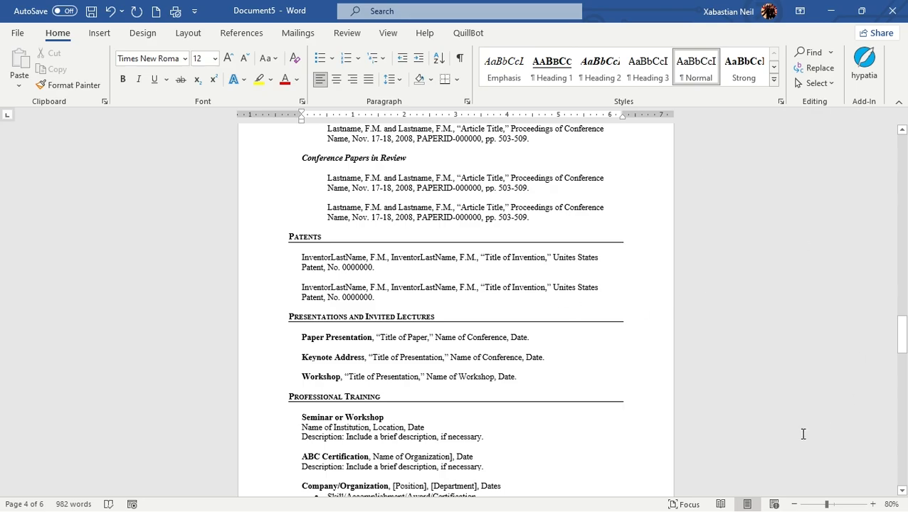
scroll(622, 309, "down", 5)
scroll(652, 345, "down", 3)
scroll(638, 344, "up", 1)
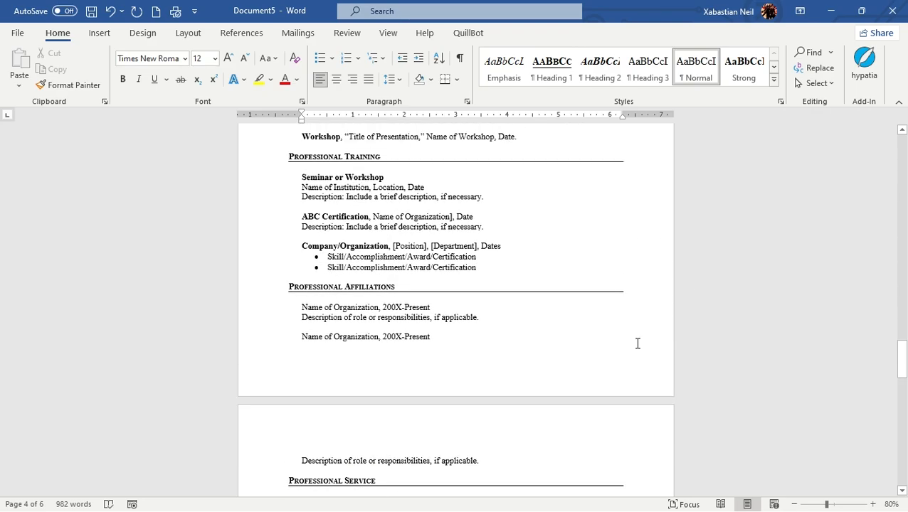
scroll(640, 342, "down", 2)
scroll(641, 345, "up", 4)
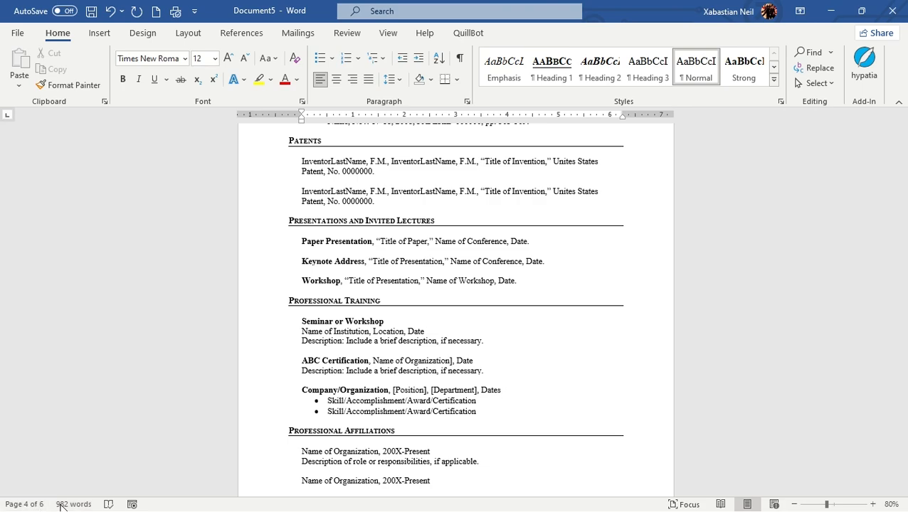
scroll(640, 426, "down", 2)
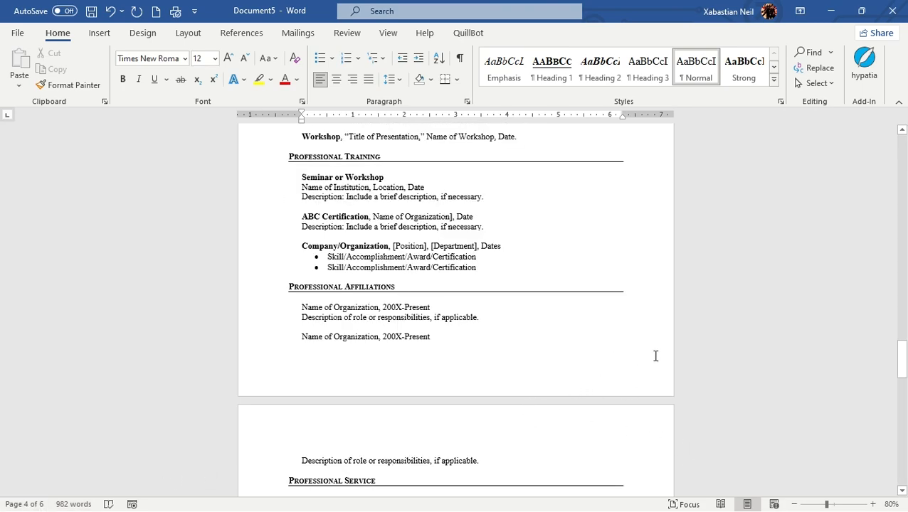
left_click(634, 379)
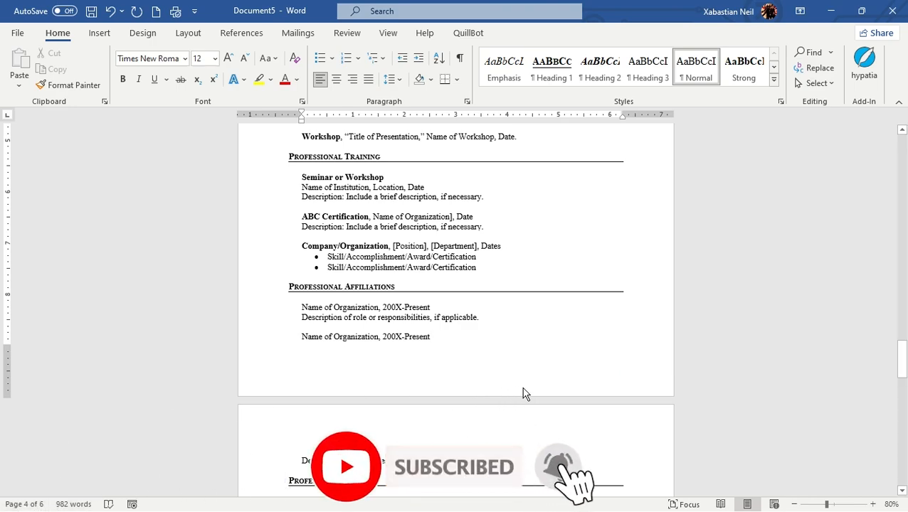
left_click(496, 374)
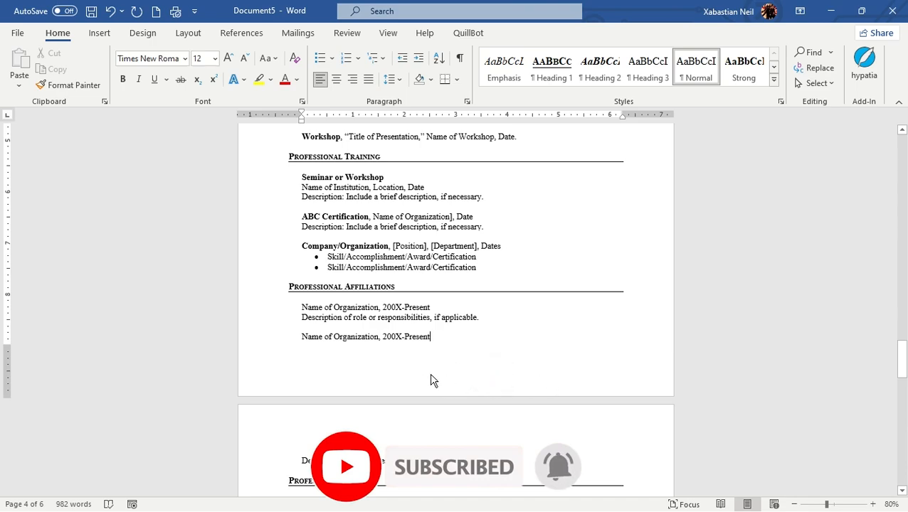
scroll(495, 370, "up", 5)
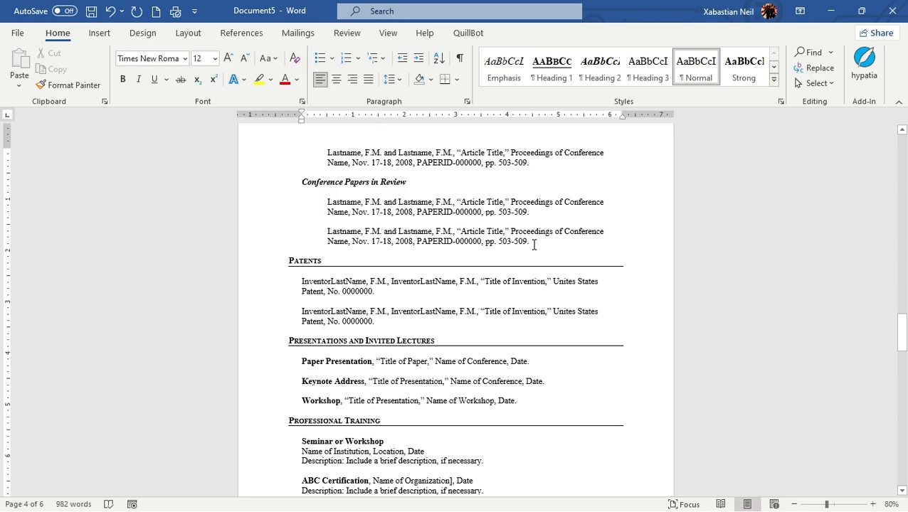
scroll(544, 242, "up", 3)
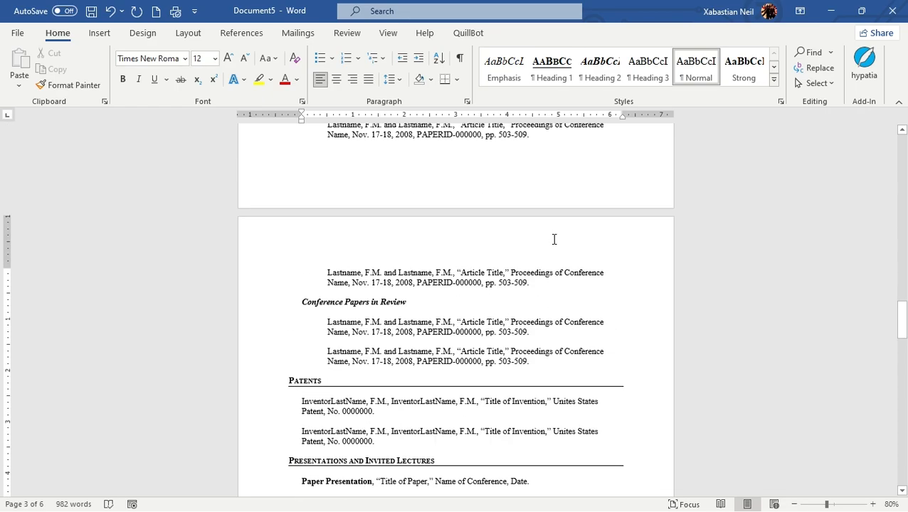
scroll(554, 240, "up", 12)
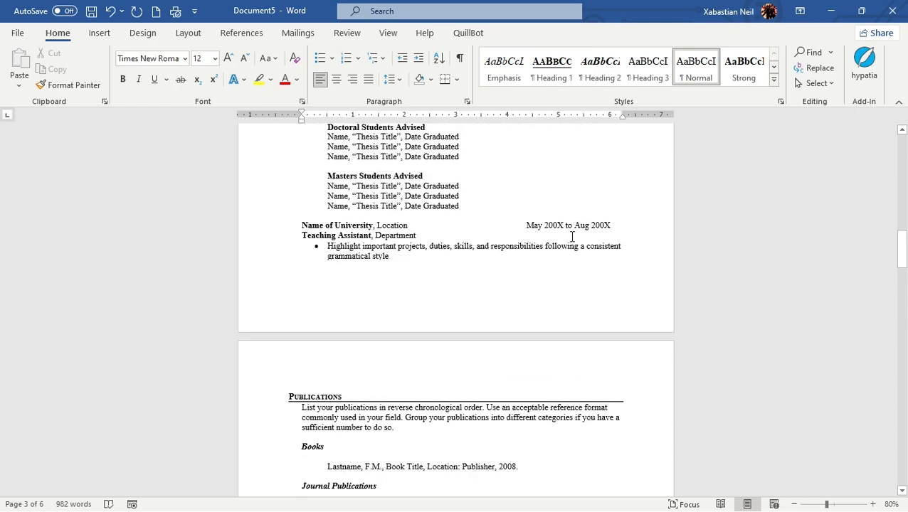
scroll(571, 236, "up", 10)
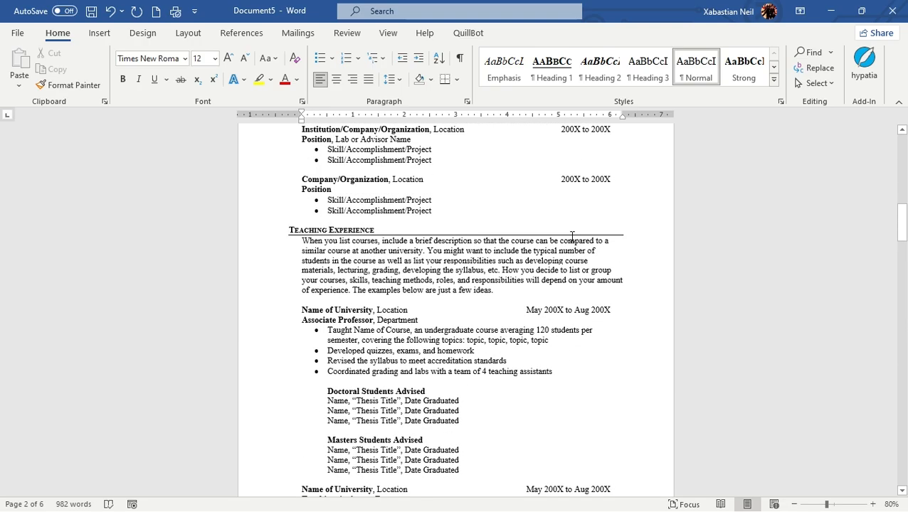
scroll(571, 236, "up", 4)
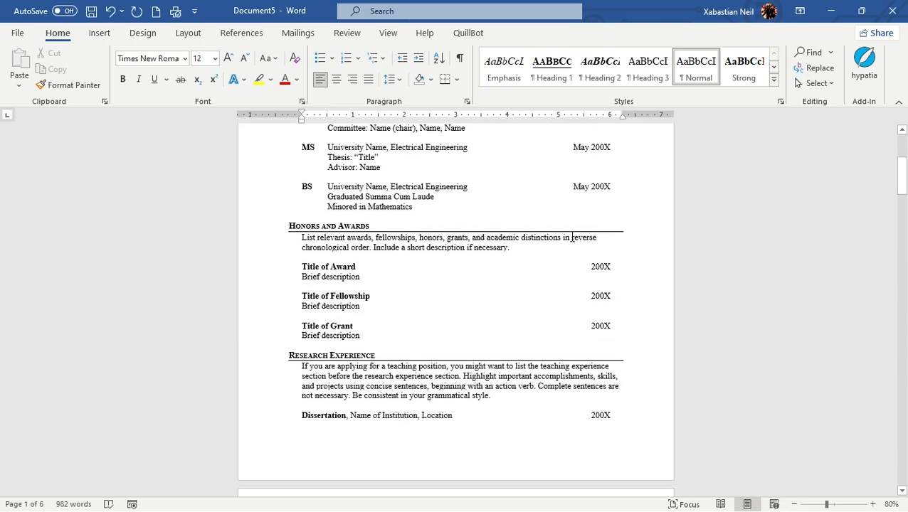
scroll(571, 236, "up", 5)
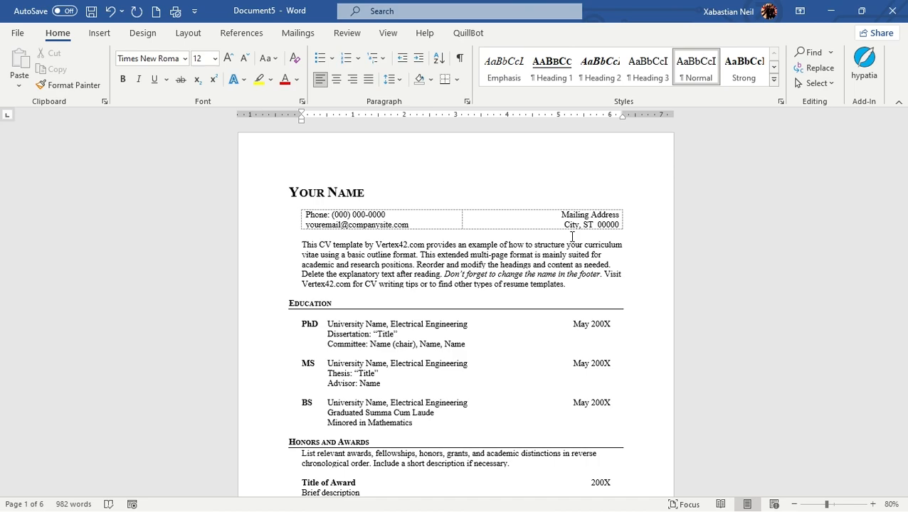
scroll(487, 254, "down", 2)
scroll(585, 283, "up", 2)
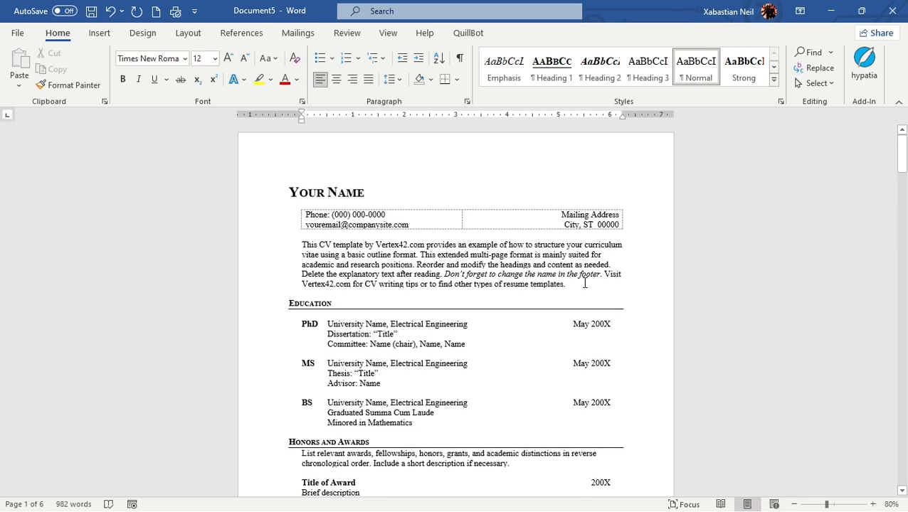
scroll(584, 283, "down", 4)
scroll(587, 229, "up", 4)
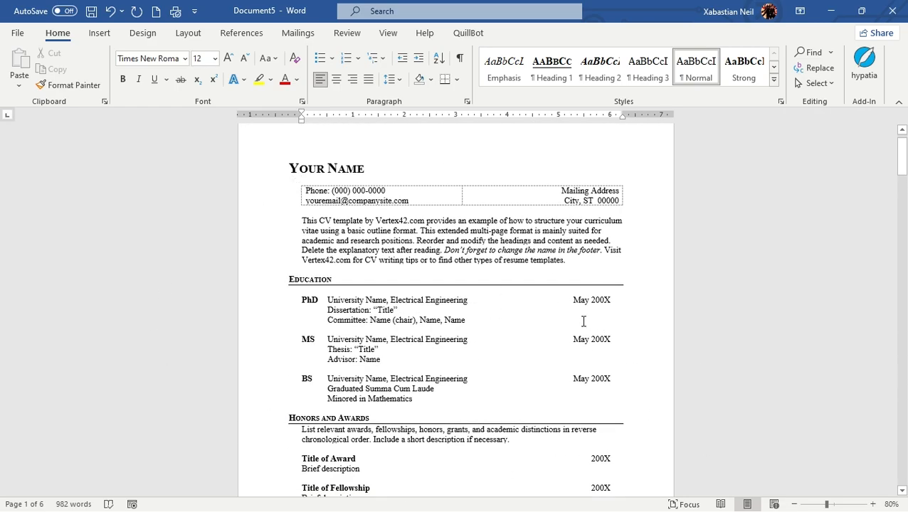
scroll(643, 322, "down", 2)
scroll(631, 348, "up", 2)
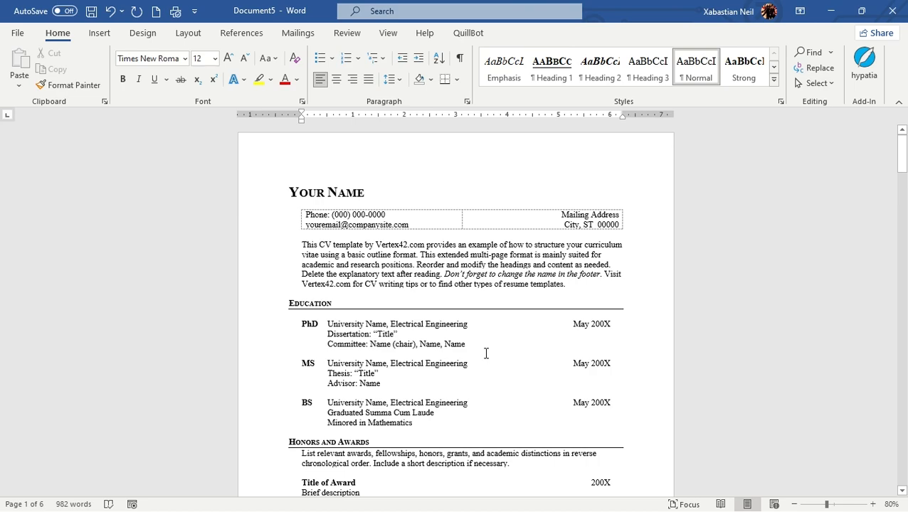
Zoom out to 30% to view all pages of the CV together, and return to the first page at 60%
scroll(487, 353, "down", 1, "ctrl")
scroll(482, 360, "down", 4, "ctrl")
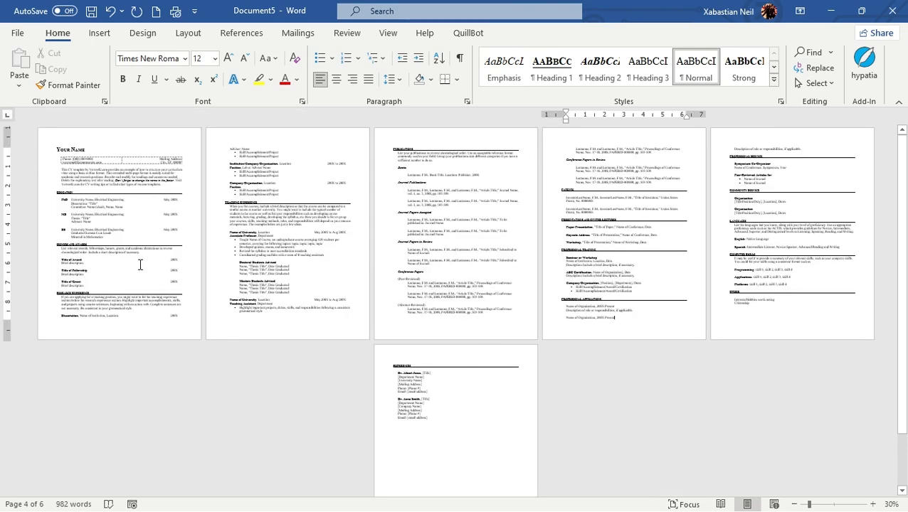
left_click_drag(902, 296, 903, 330)
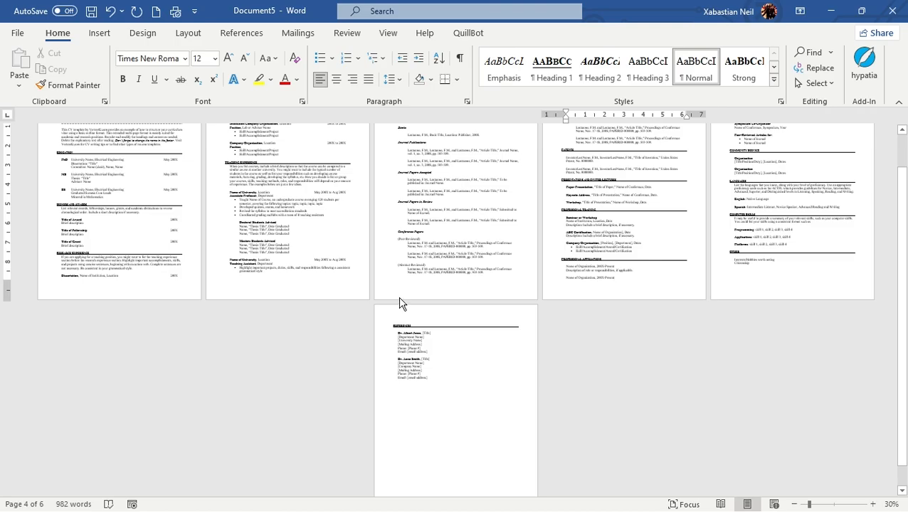
scroll(399, 304, "up", 3, "ctrl")
scroll(400, 297, "up", 10)
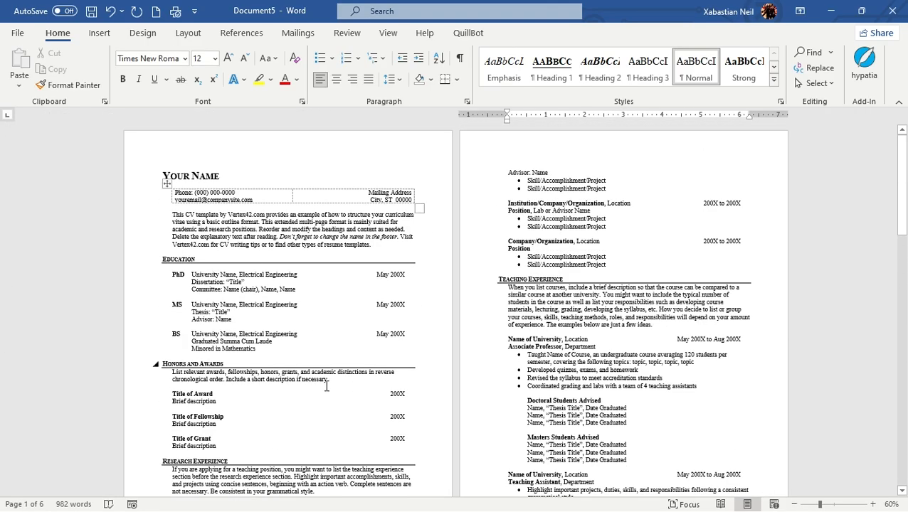
left_click(191, 33)
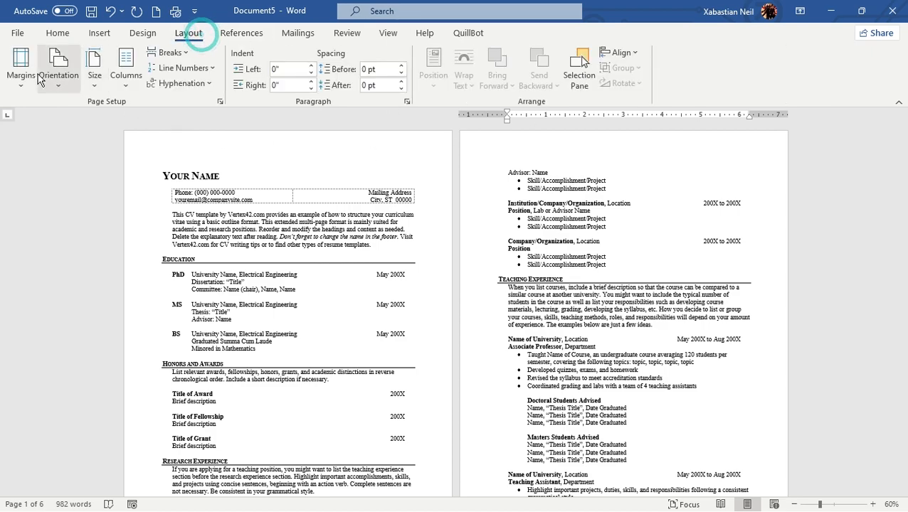
left_click(60, 83)
left_click(61, 85)
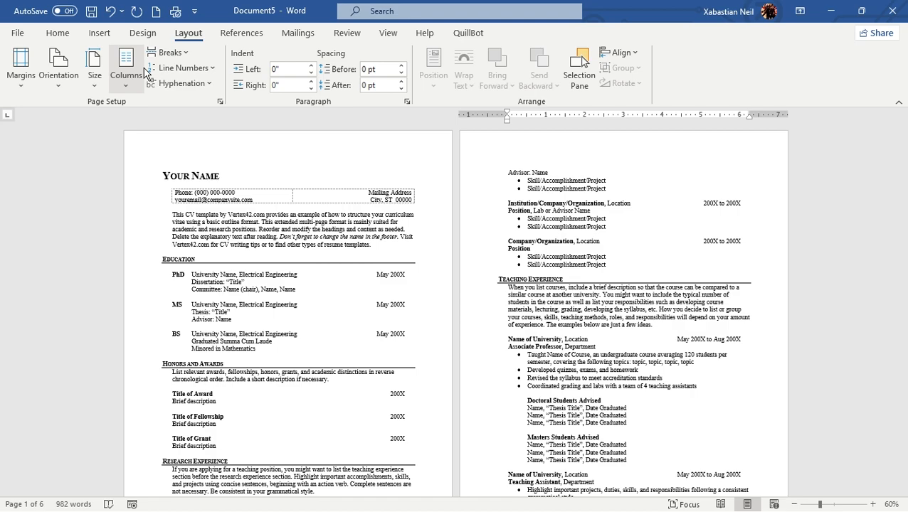
left_click(388, 33)
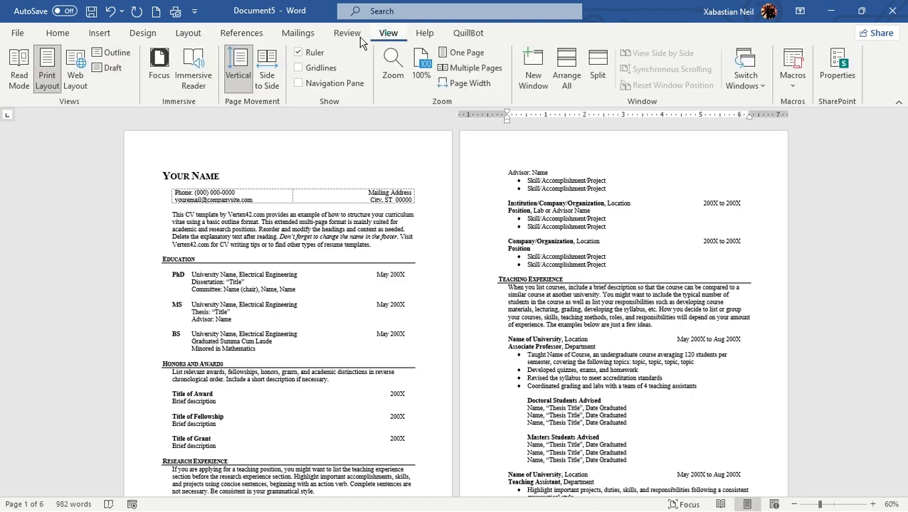
left_click(196, 83)
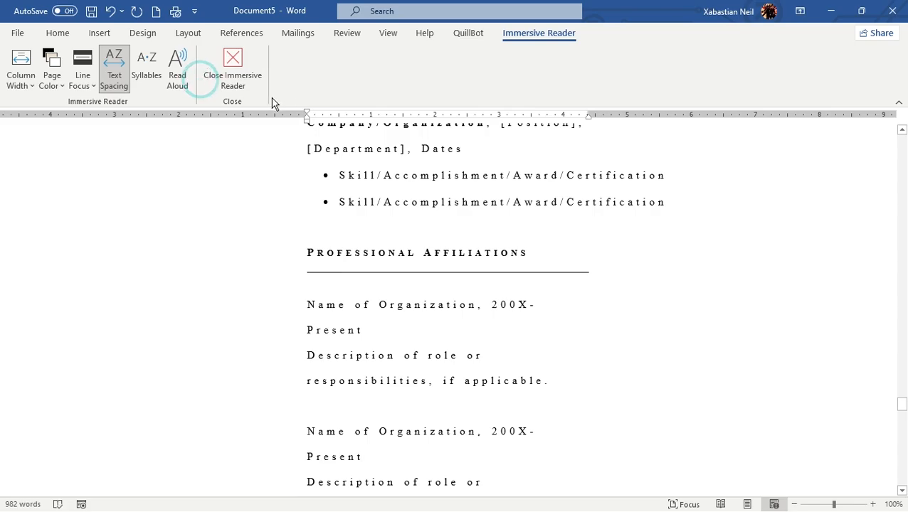
left_click(232, 70)
scroll(552, 298, "up", 10)
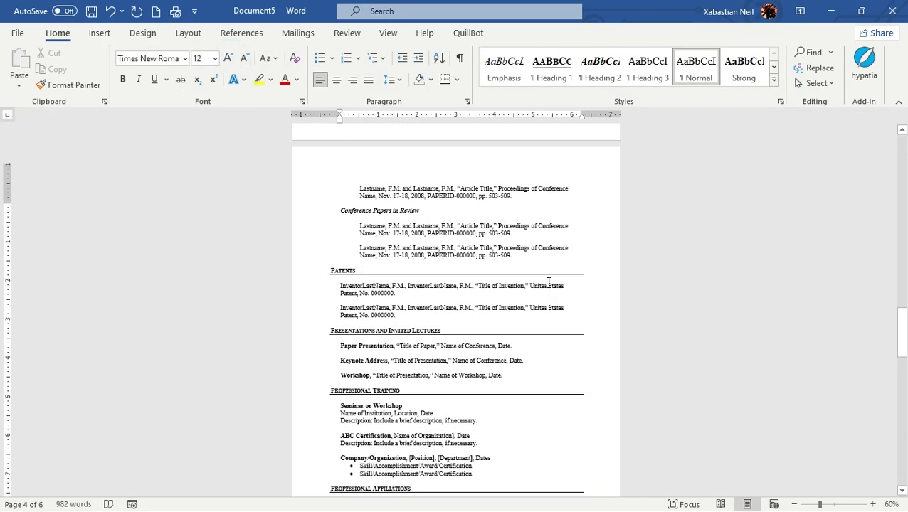
scroll(556, 350, "up", 20)
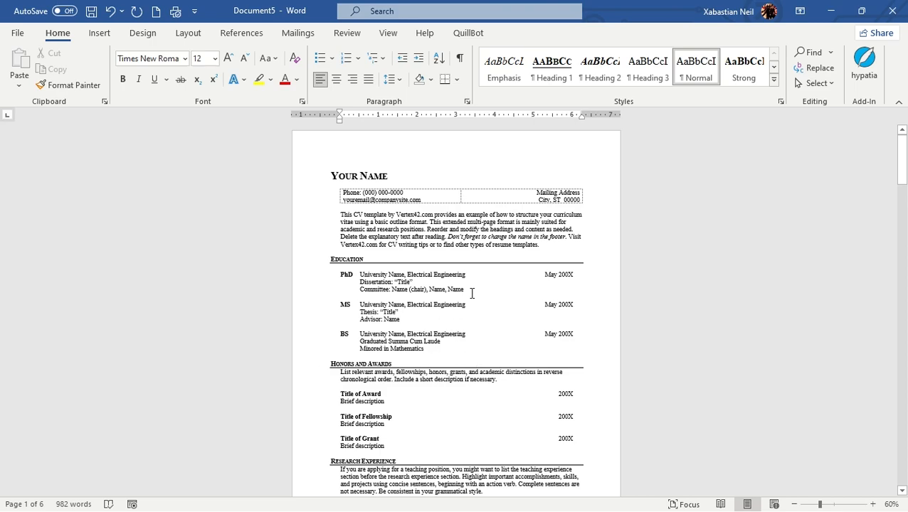
scroll(466, 271, "down", 1)
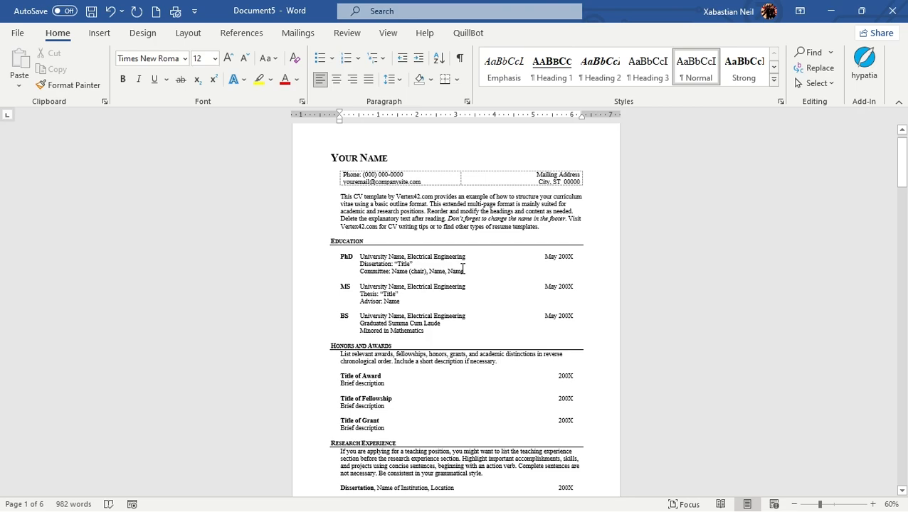
Search the available commands for "Header" and close the search without choosing one
left_click(99, 32)
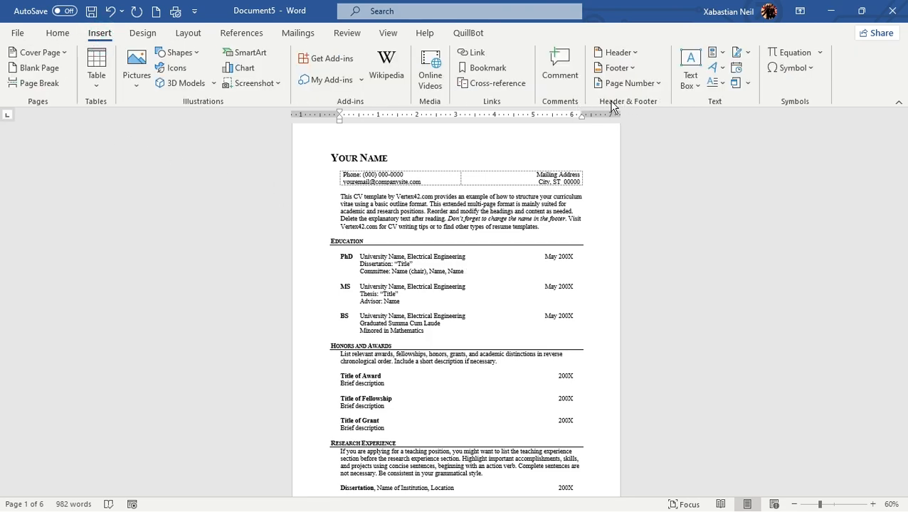
left_click(409, 11)
type("Hea")
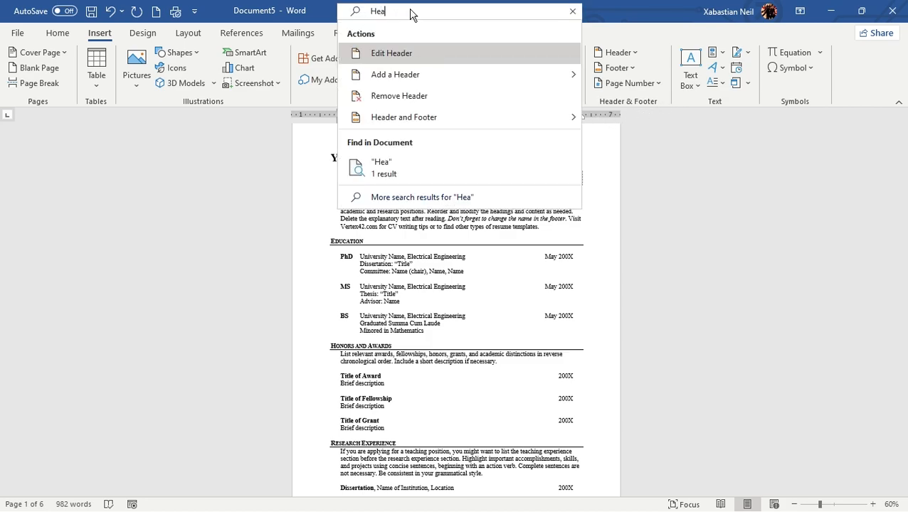
type("der")
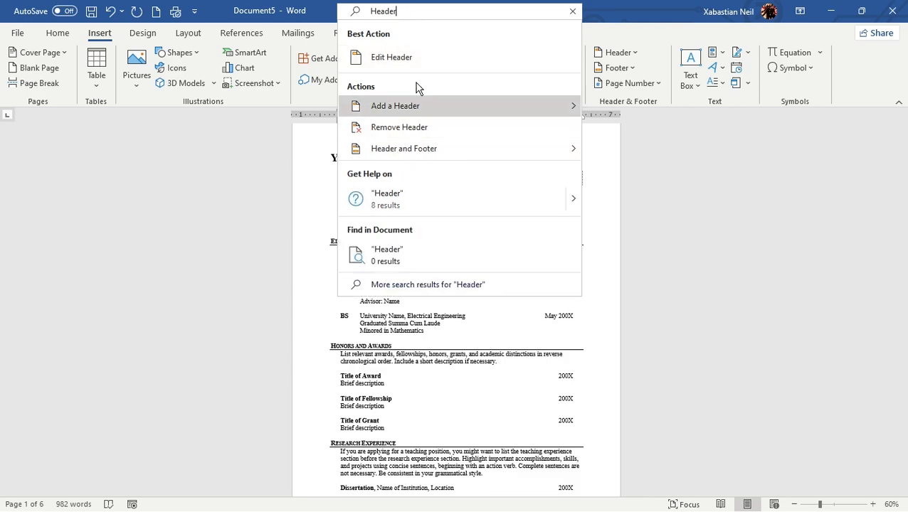
left_click(675, 195)
scroll(562, 176, "up", 1)
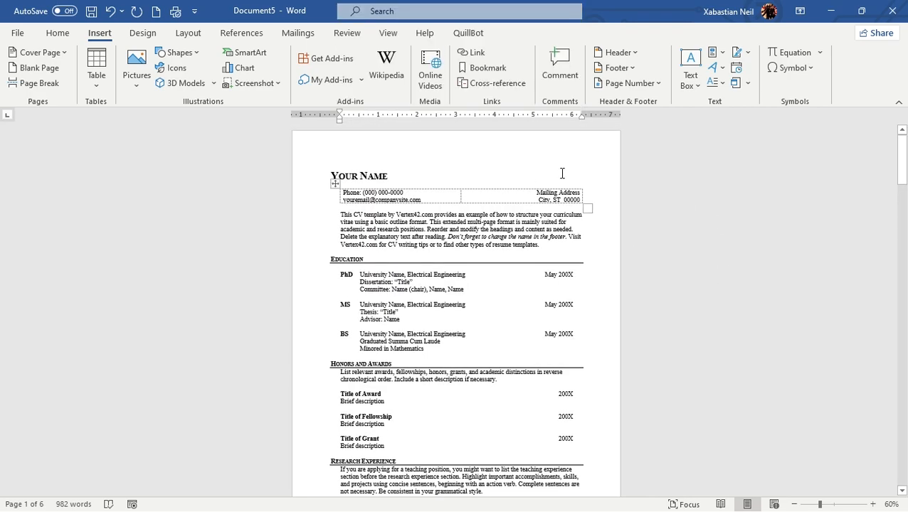
Insert page numbers at the bottom of the page in the Plain Number 3 style and check them across the footers
left_click(653, 84)
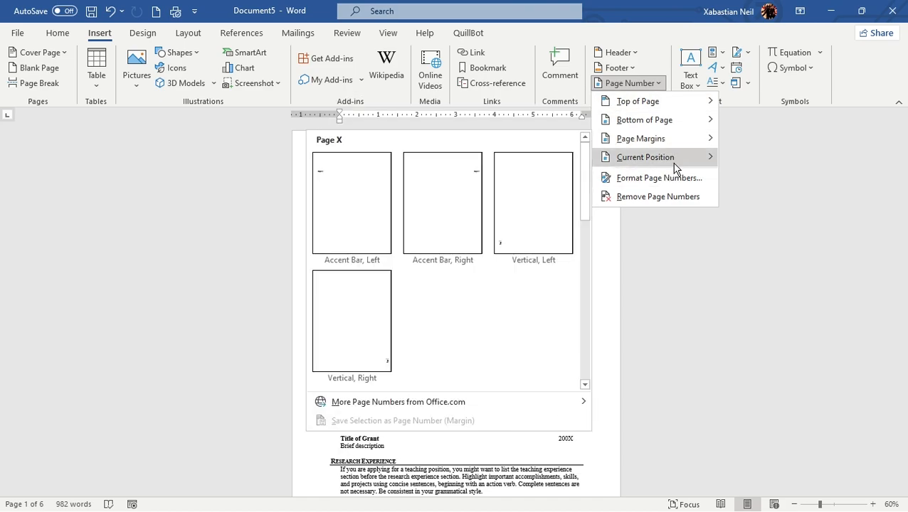
mouse_move(693, 127)
mouse_move(697, 103)
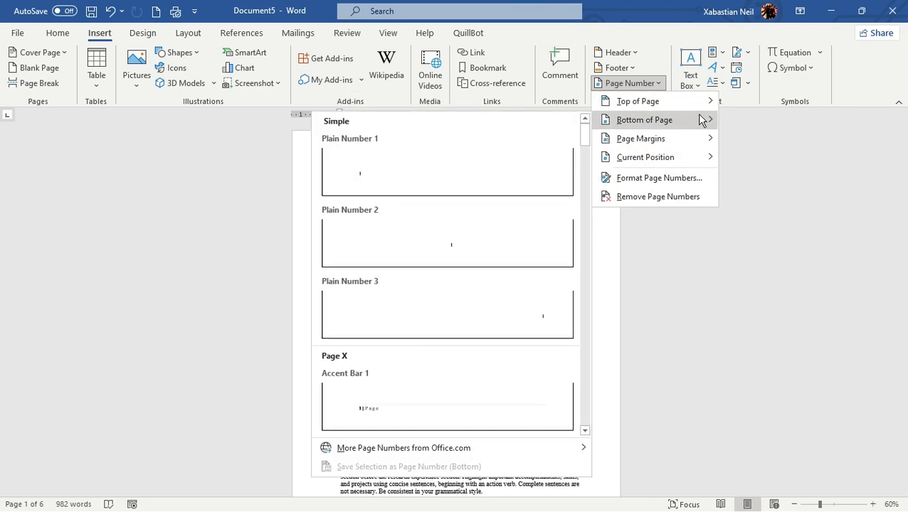
mouse_move(647, 143)
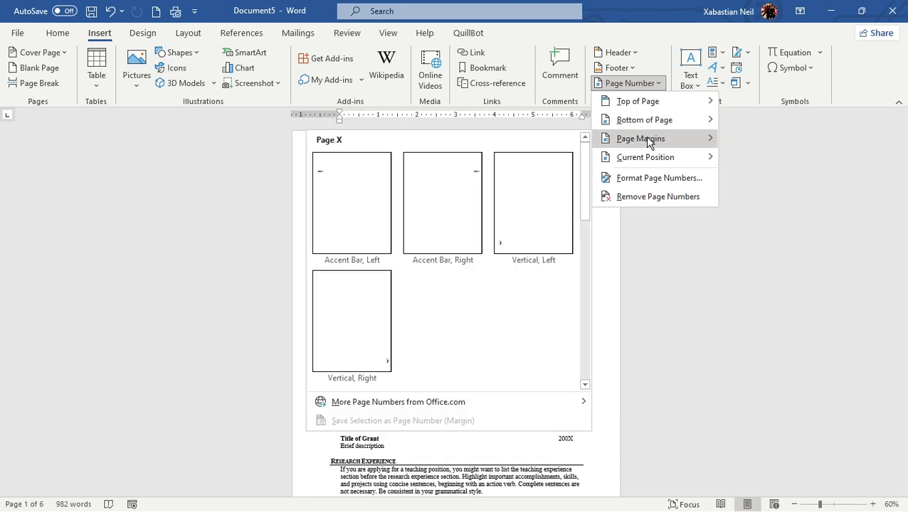
mouse_move(648, 162)
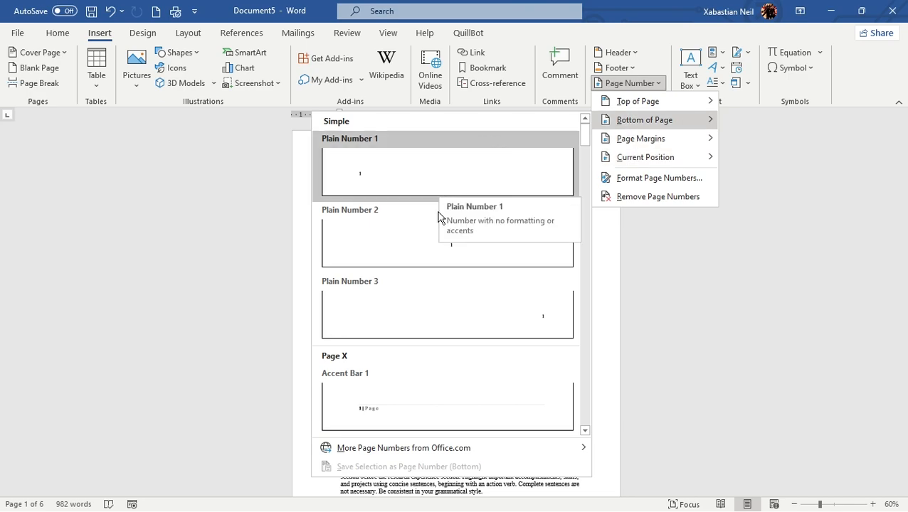
left_click(507, 307)
left_click(582, 457)
scroll(582, 459, "down", 2)
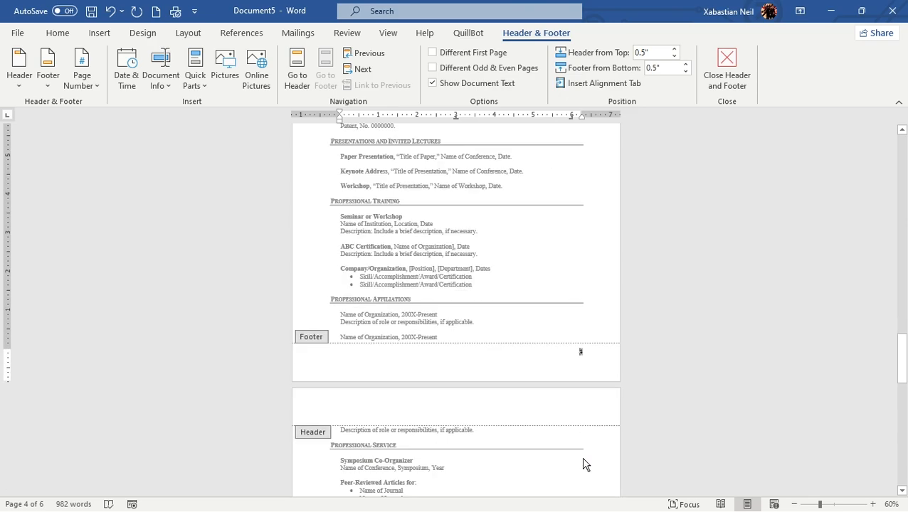
Add the text "Page" before the number in the page 4 footer and close the footer
left_click(574, 355)
left_click(572, 353)
type("Page")
left_click(724, 52)
Check the "Page" prefix beside the page numbers in the footers of the first pages
scroll(576, 378, "up", 10)
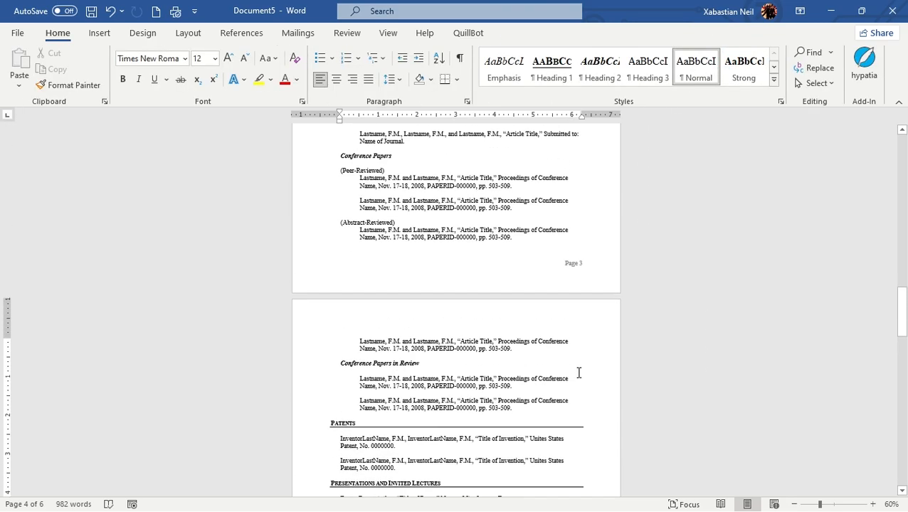
scroll(574, 256, "up", 10)
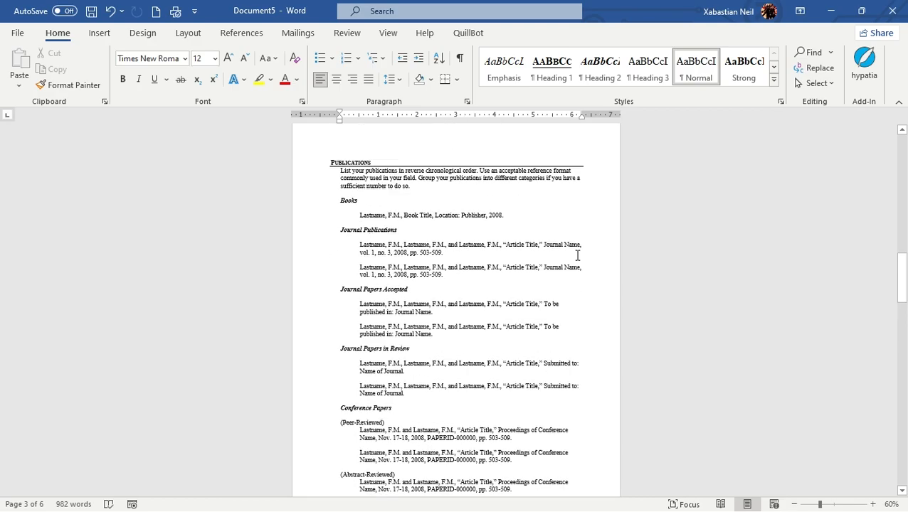
scroll(567, 260, "up", 8)
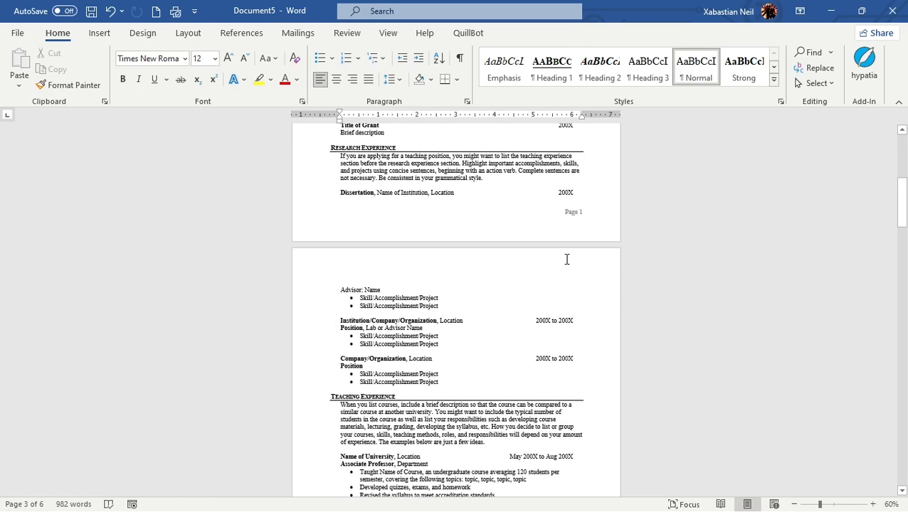
scroll(567, 261, "up", 2)
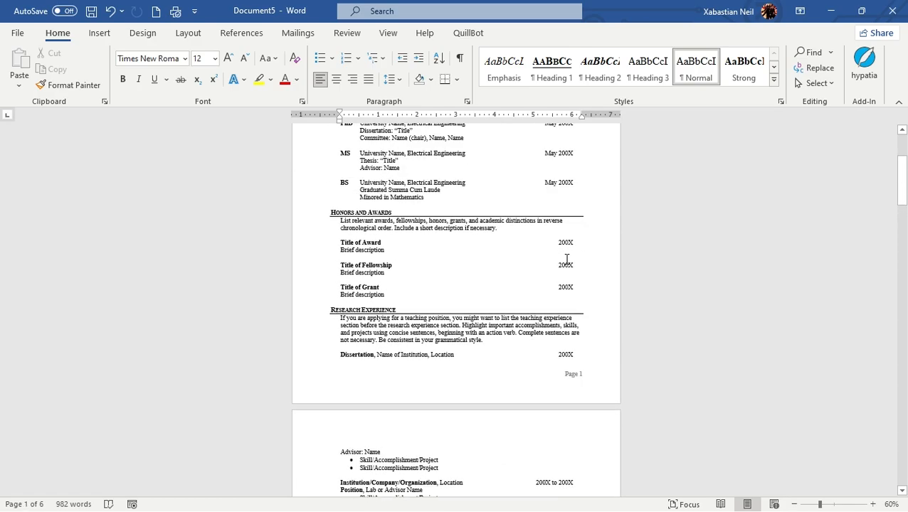
scroll(567, 298, "up", 2)
scroll(567, 299, "down", 2)
scroll(575, 377, "down", 16)
scroll(594, 345, "down", 8)
scroll(593, 344, "up", 15)
scroll(582, 335, "up", 5)
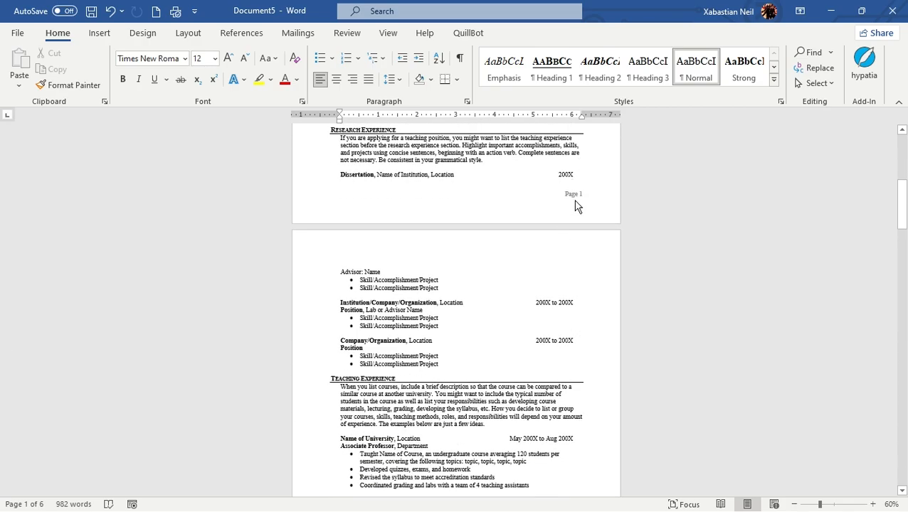
Add the text "XD" after the page number in the first page's footer and close the footer
double_click(579, 196)
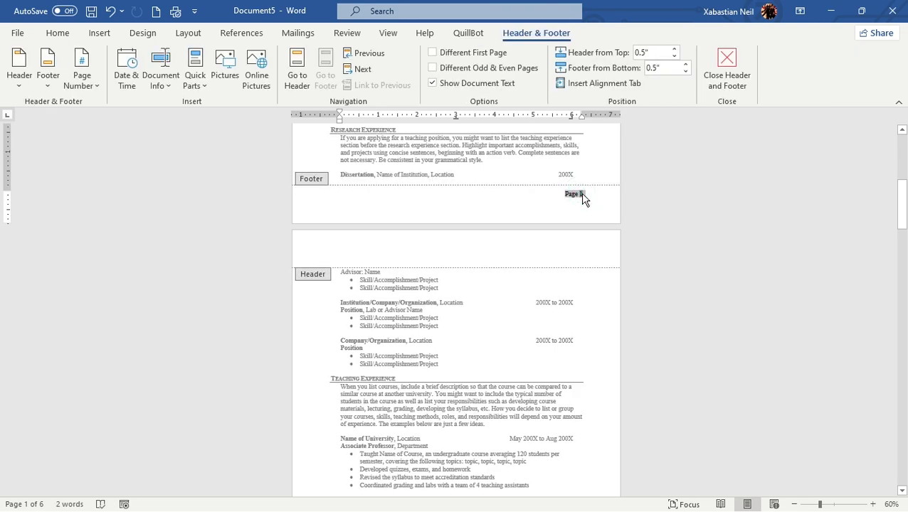
left_click(587, 195)
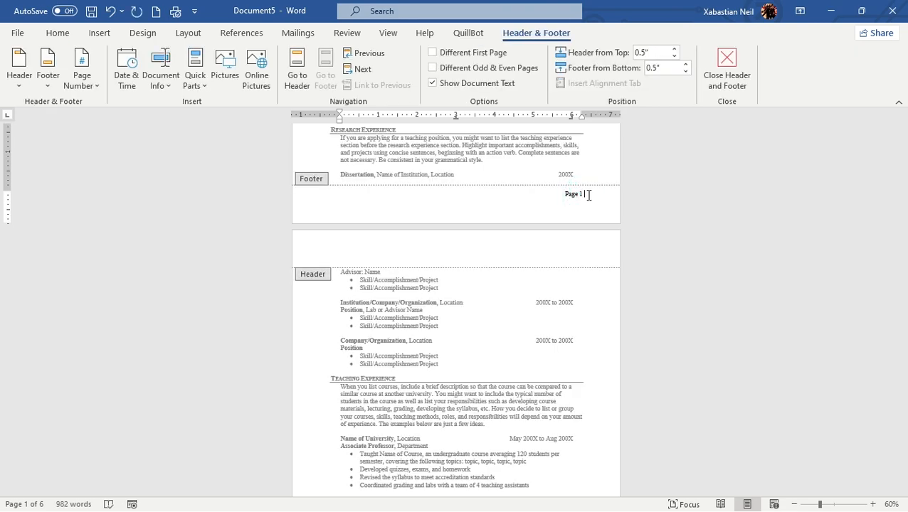
type("XD")
left_click(726, 74)
Check the "XD" text beside the page numbers in the footers through the last page and back to page 2
scroll(632, 348, "down", 5)
scroll(585, 444, "down", 10)
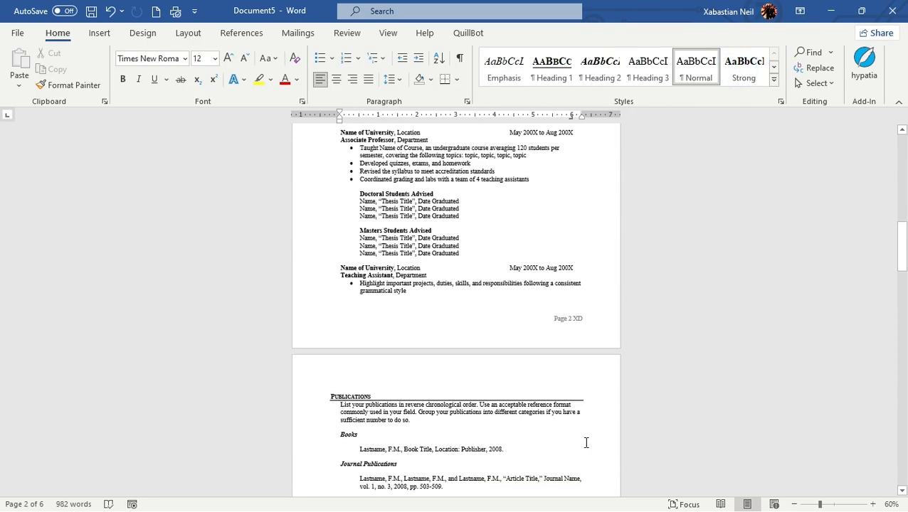
scroll(582, 449, "down", 15)
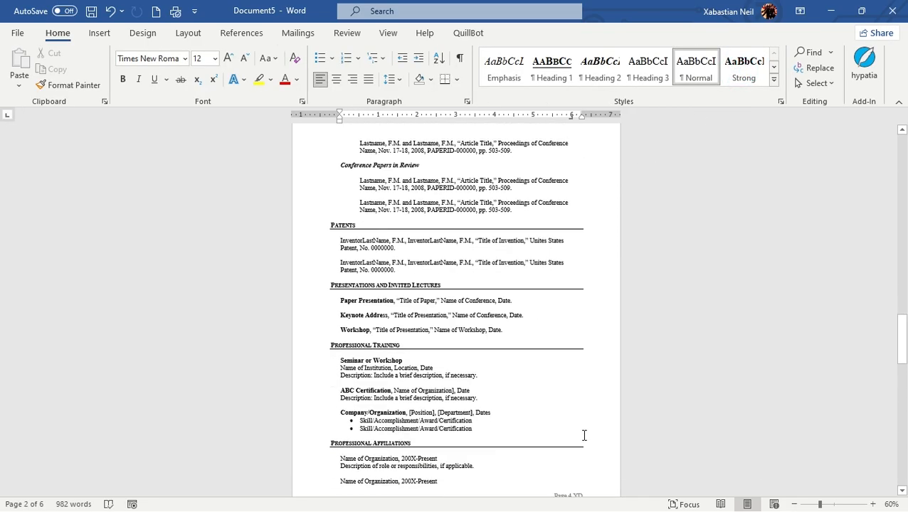
scroll(585, 463, "down", 15)
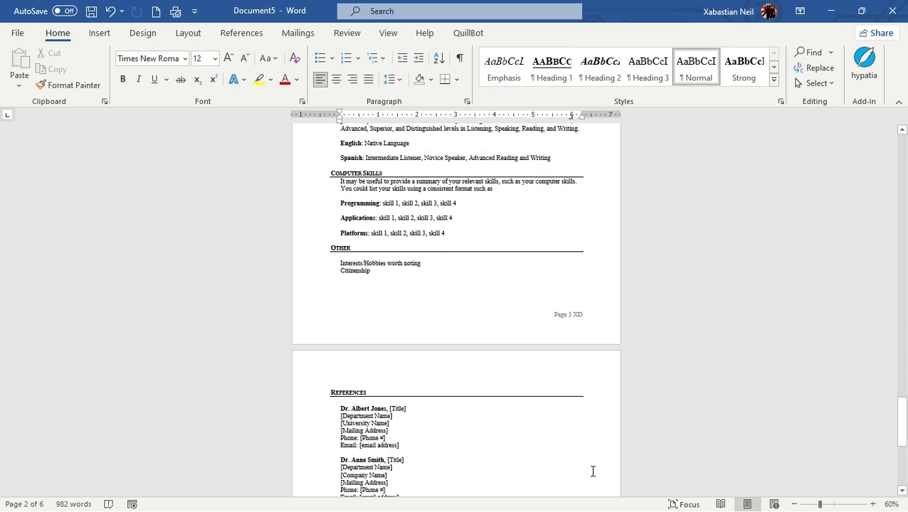
scroll(593, 473, "down", 4)
scroll(593, 328, "up", 15)
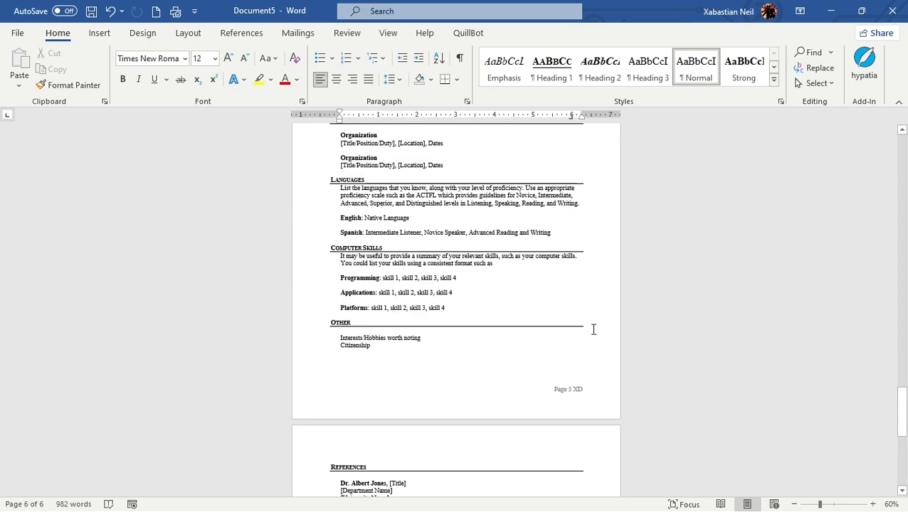
scroll(593, 329, "up", 15)
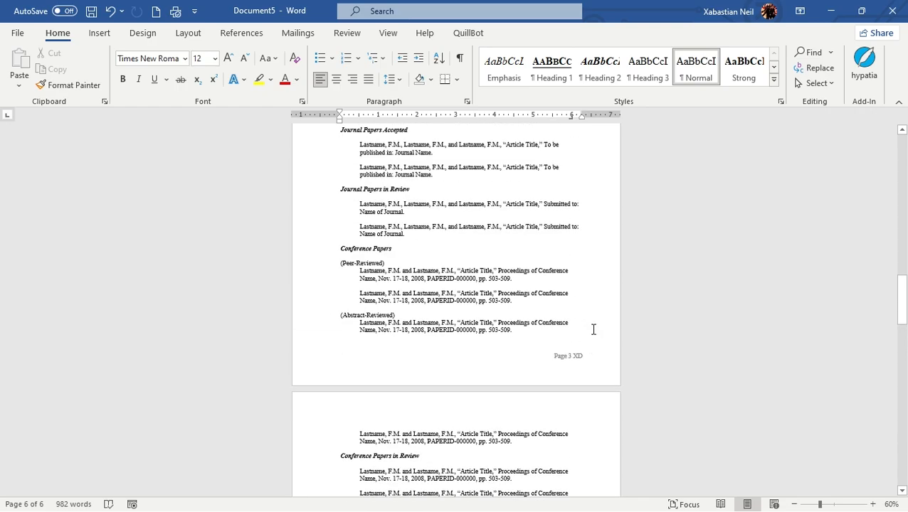
scroll(594, 329, "up", 3)
scroll(593, 326, "up", 3)
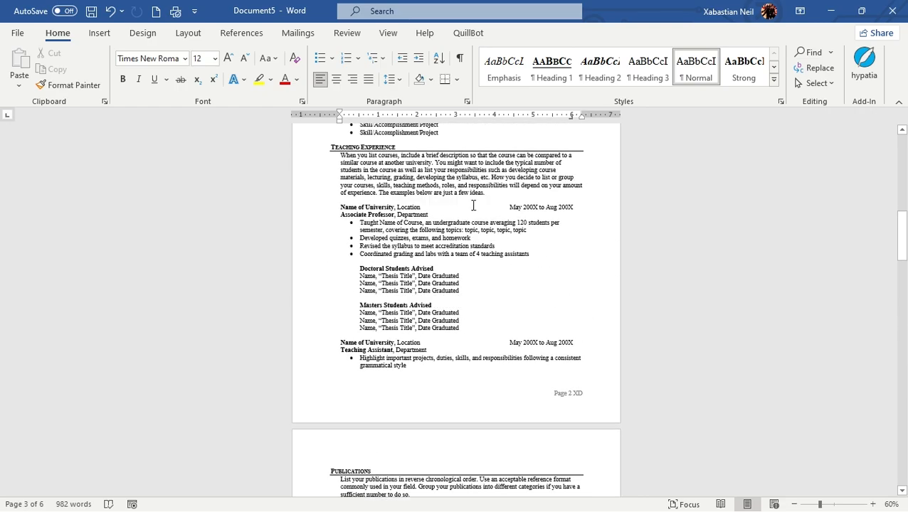
Insert bottom-of-page numbers in the centered Plain Number 2 style and check them across the footers
left_click(99, 34)
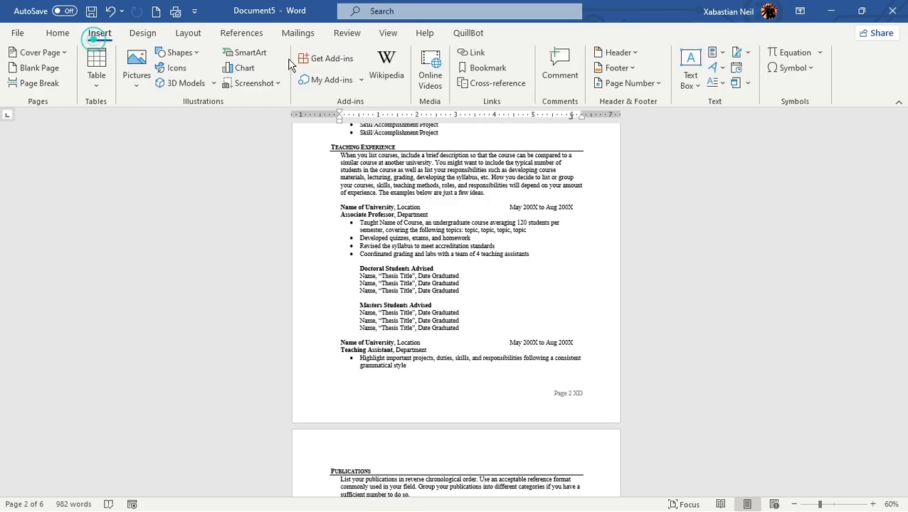
left_click(643, 85)
mouse_move(658, 121)
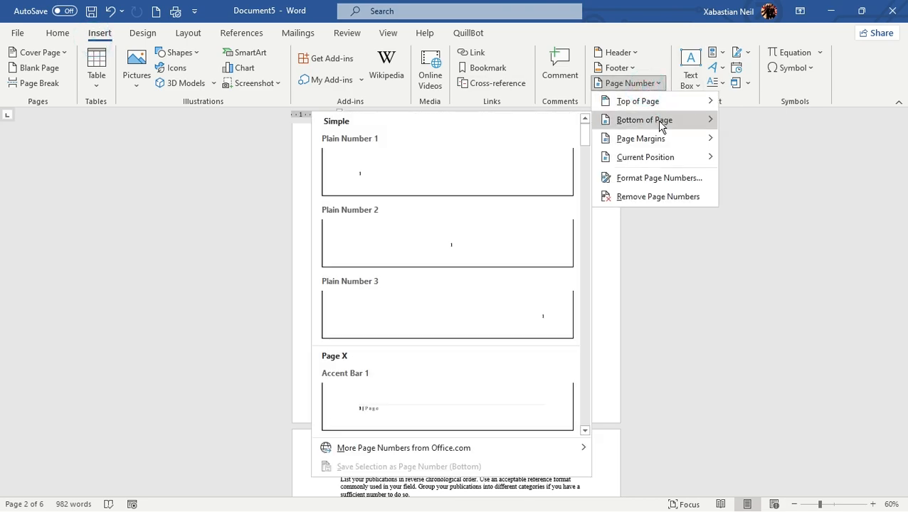
left_click(409, 240)
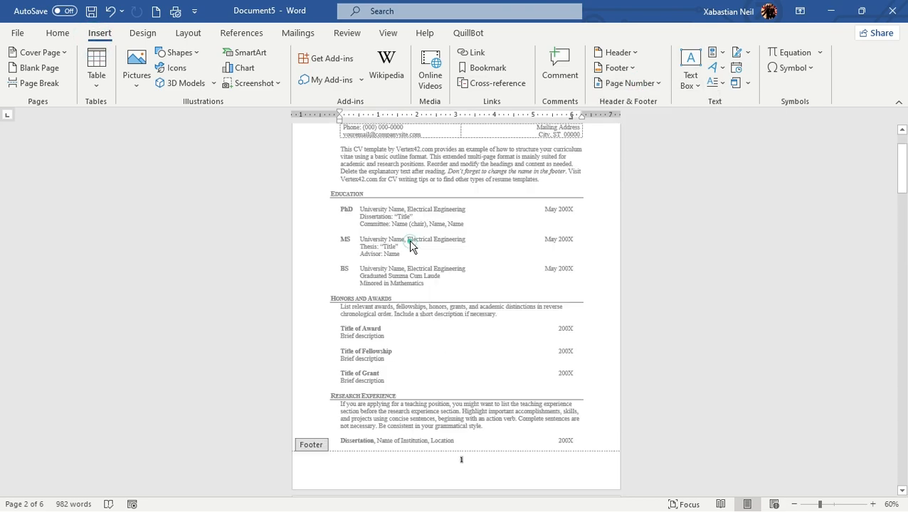
left_click(466, 461)
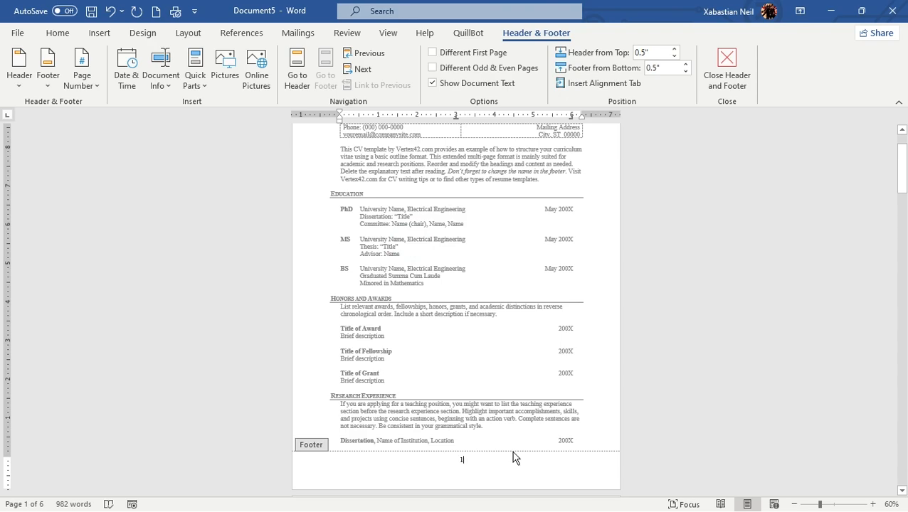
scroll(514, 456, "up", 2)
scroll(462, 311, "down", 12)
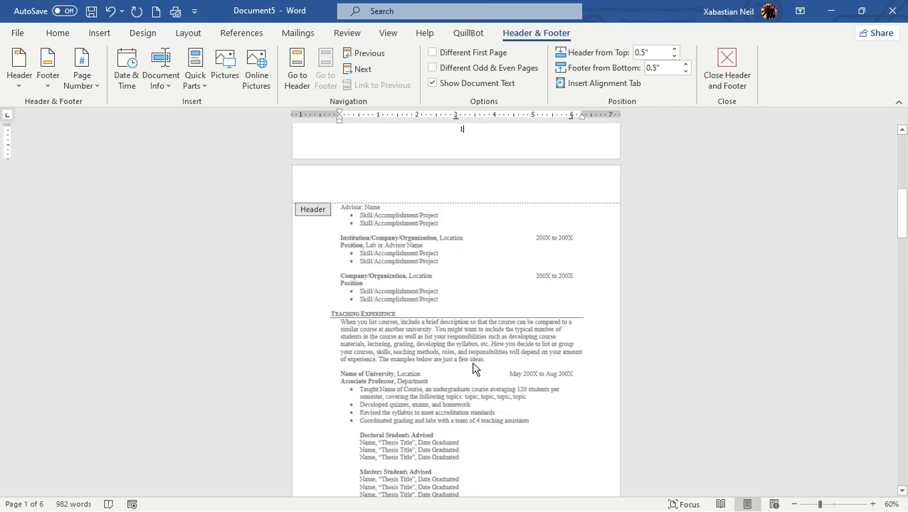
scroll(480, 328, "down", 12)
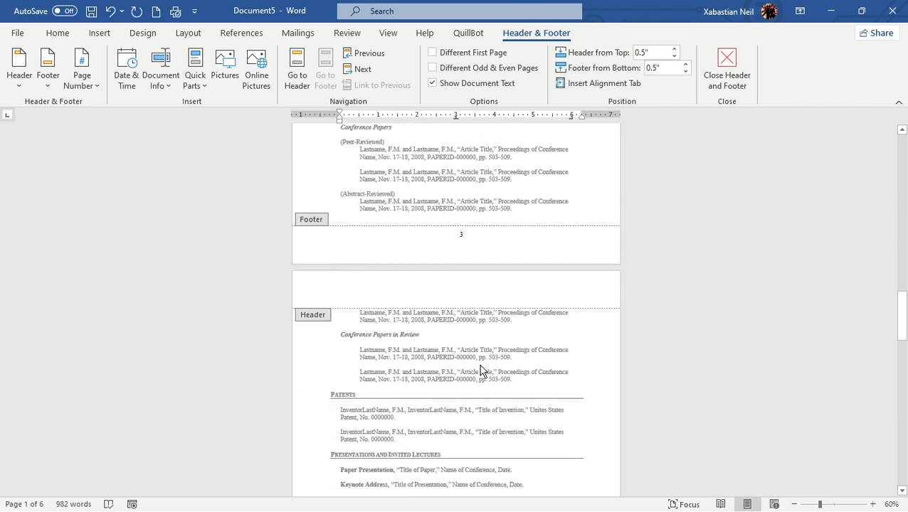
scroll(481, 359, "down", 5)
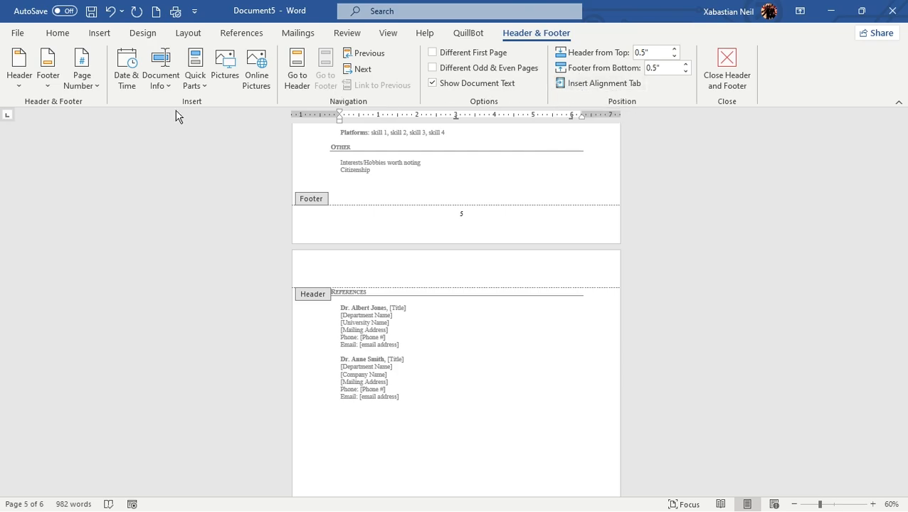
Change the bottom-of-page numbers to the left-aligned Plain Number 1 style, close the footer and check the first pages
left_click(95, 85)
mouse_move(170, 130)
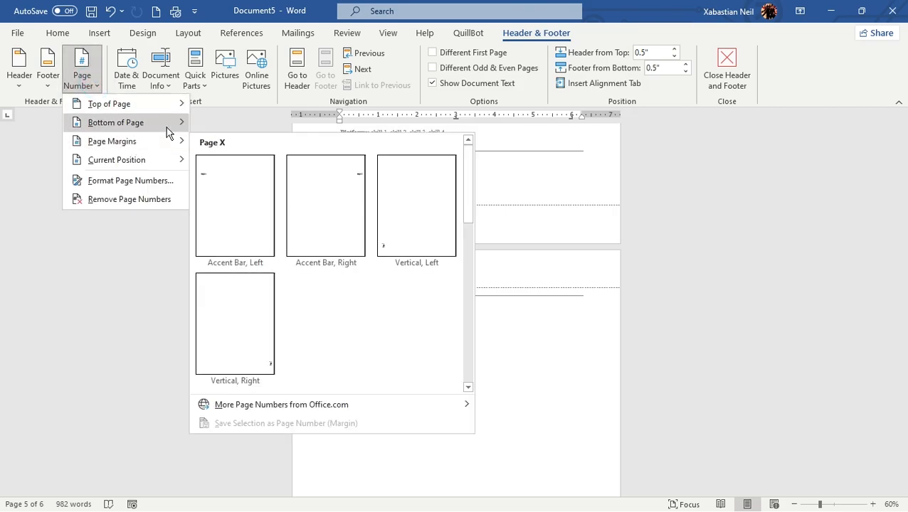
left_click(283, 180)
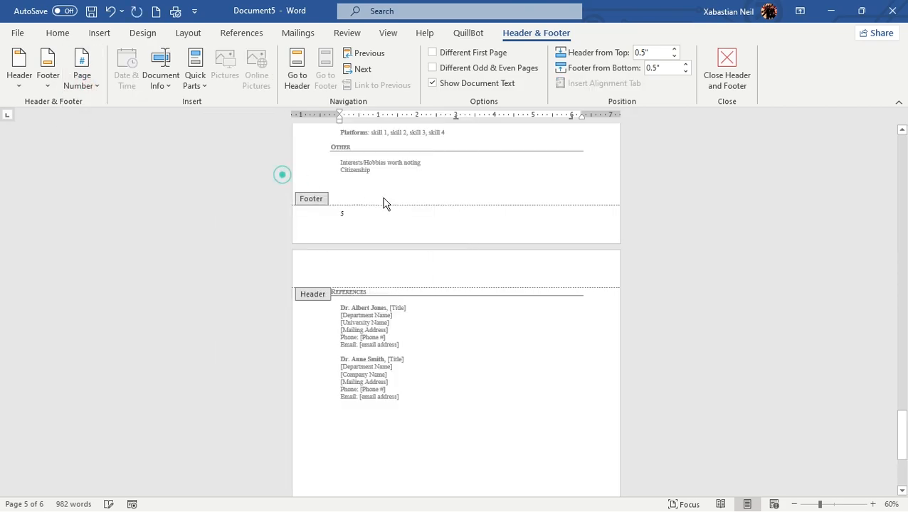
scroll(383, 219, "up", 3)
scroll(387, 226, "down", 3)
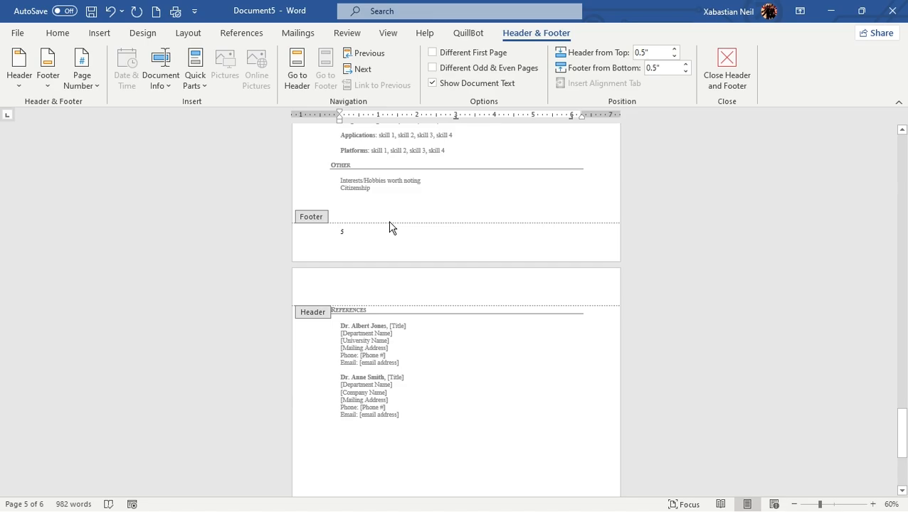
key("Escape")
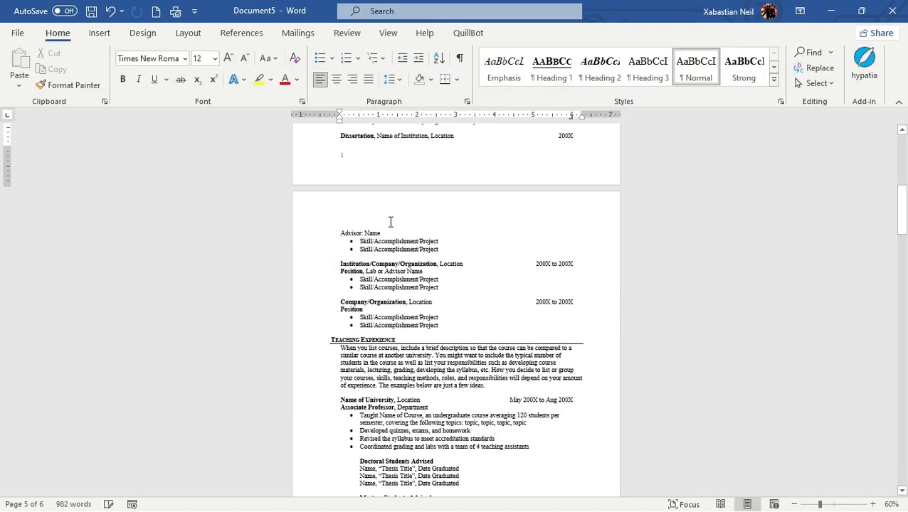
scroll(390, 222, "up", 12)
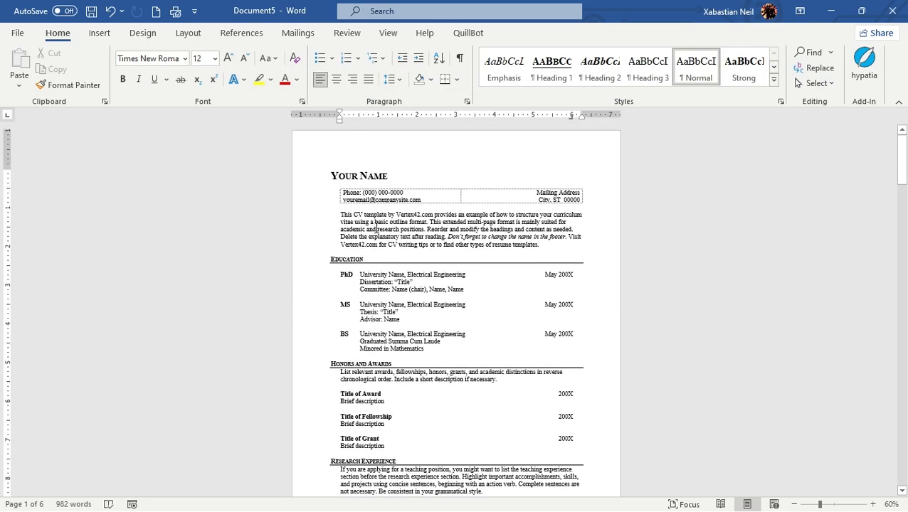
scroll(376, 235, "down", 10)
Delete the page number from the first page's footer and close the footer
scroll(375, 236, "up", 3, "ctrl")
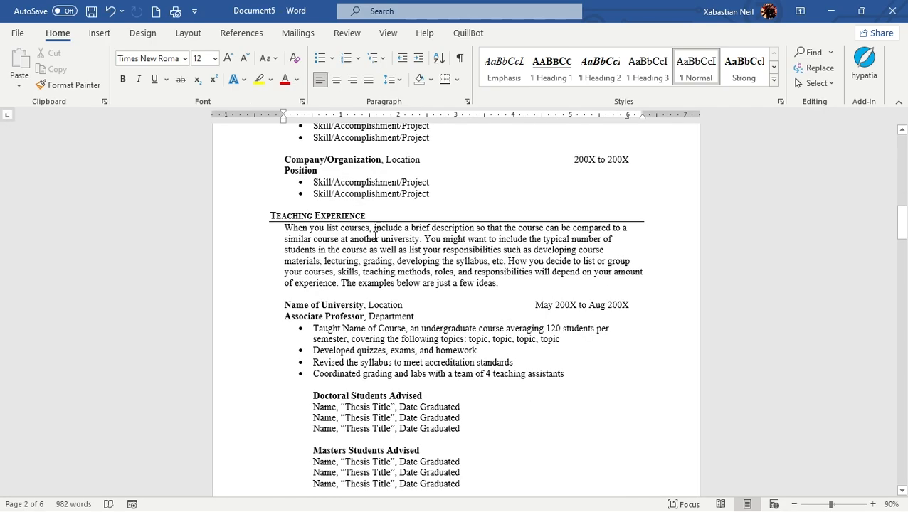
scroll(375, 239, "up", 1, "ctrl")
scroll(342, 246, "up", 8)
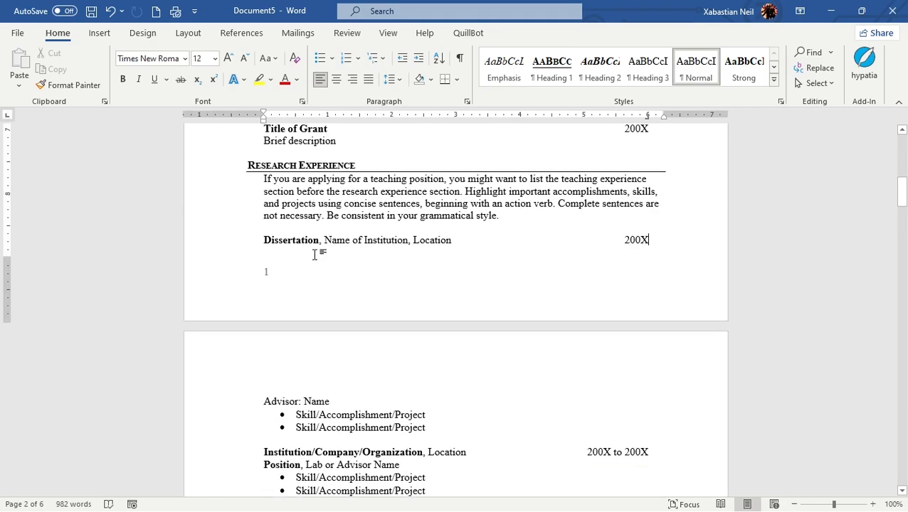
scroll(315, 255, "up", 2, "ctrl")
left_click(231, 281)
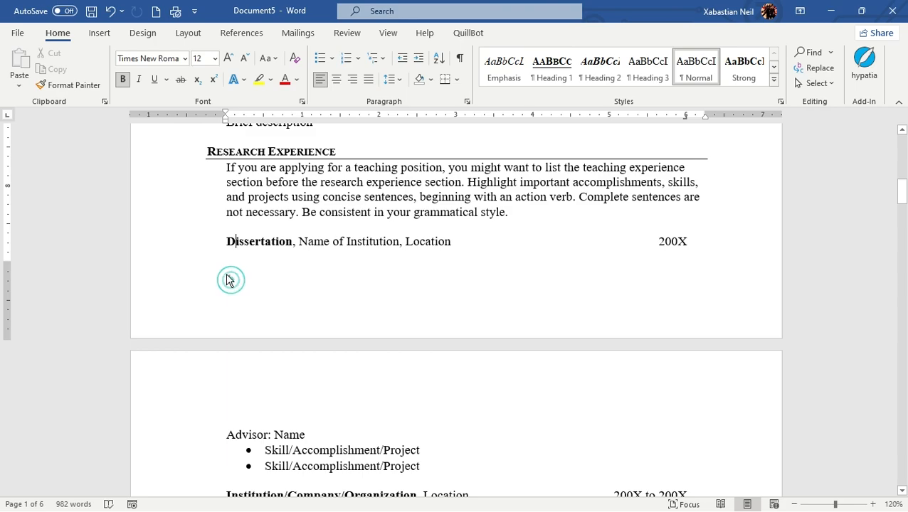
left_click(217, 282)
left_click(249, 286)
left_click(223, 278)
left_click(222, 284)
left_click(191, 275)
left_click(221, 280)
double_click(233, 279)
left_click(231, 278)
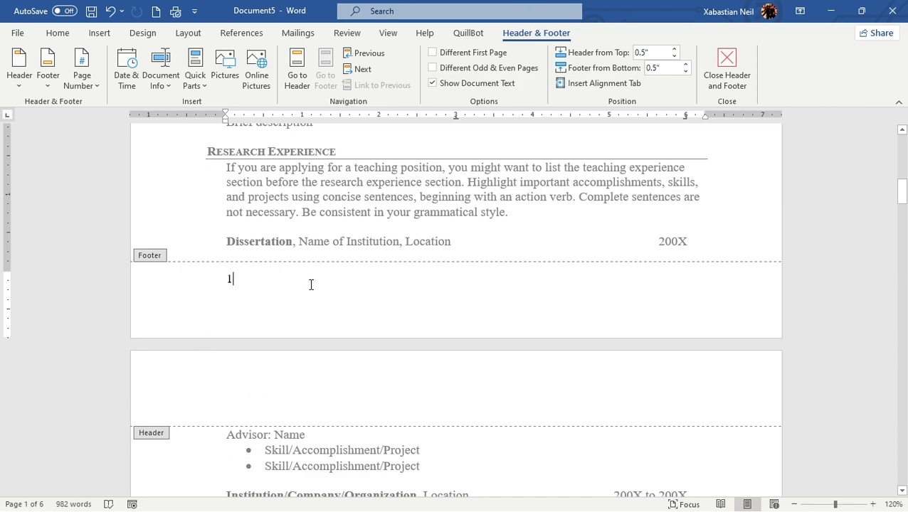
key("BackSpace")
key("Escape")
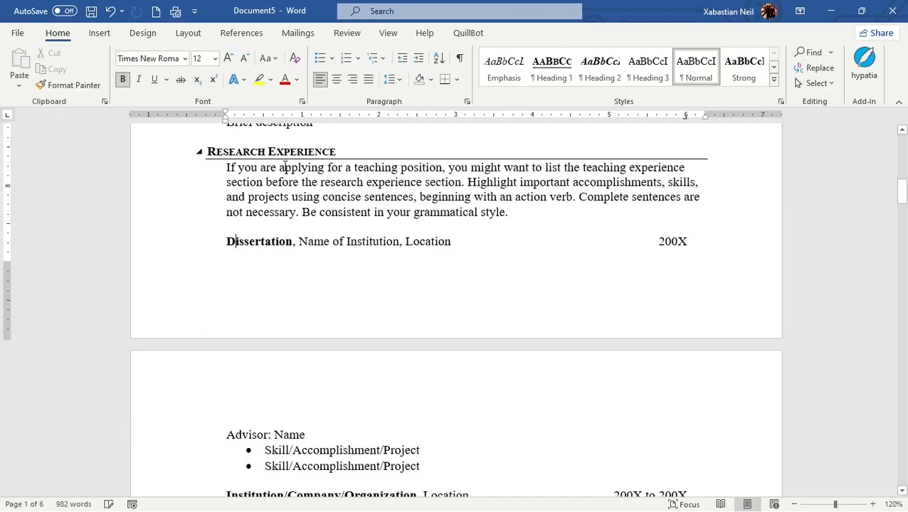
Insert top-of-page numbers in the left-aligned Plain Number 1 style and close the header
scroll(275, 305, "up", 3)
scroll(367, 226, "down", 8)
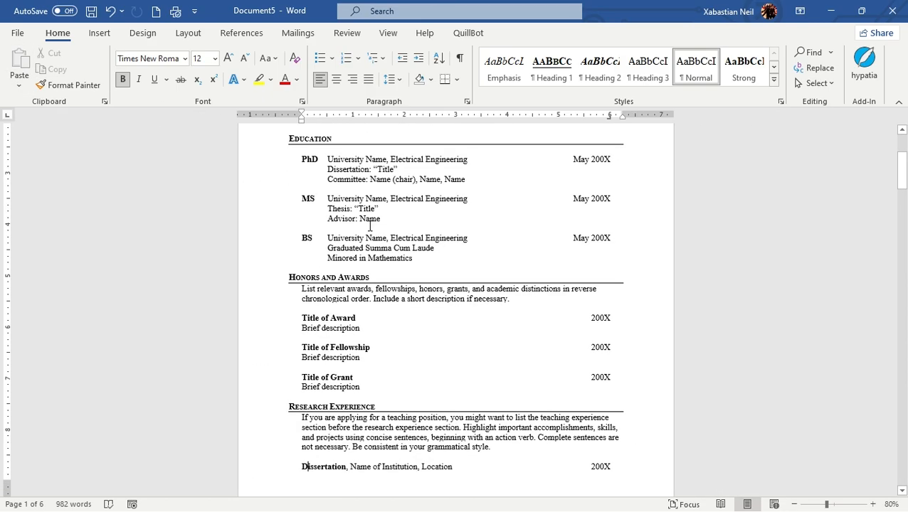
scroll(368, 226, "up", 2)
scroll(370, 227, "up", 4)
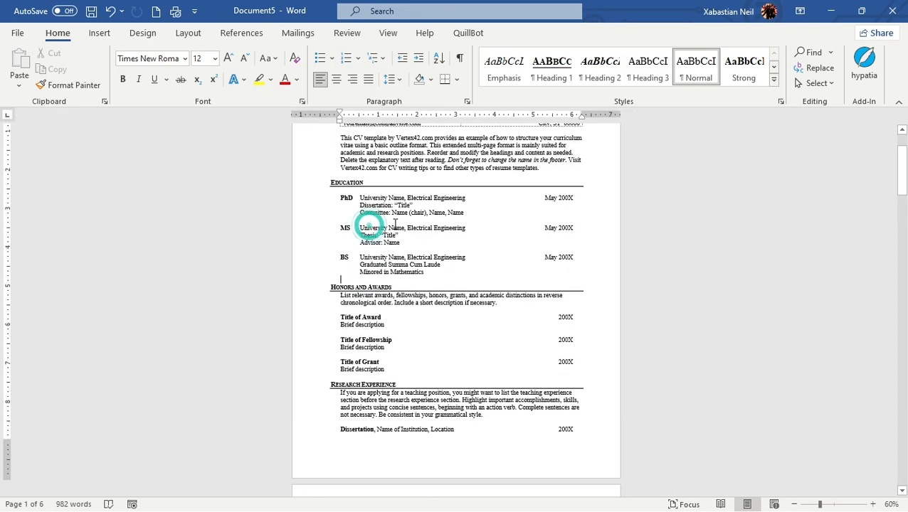
left_click(100, 33)
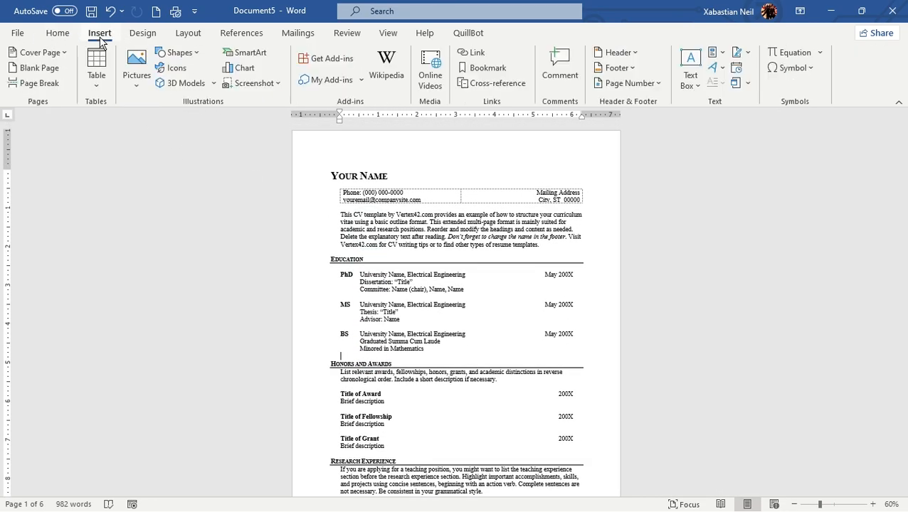
left_click(643, 84)
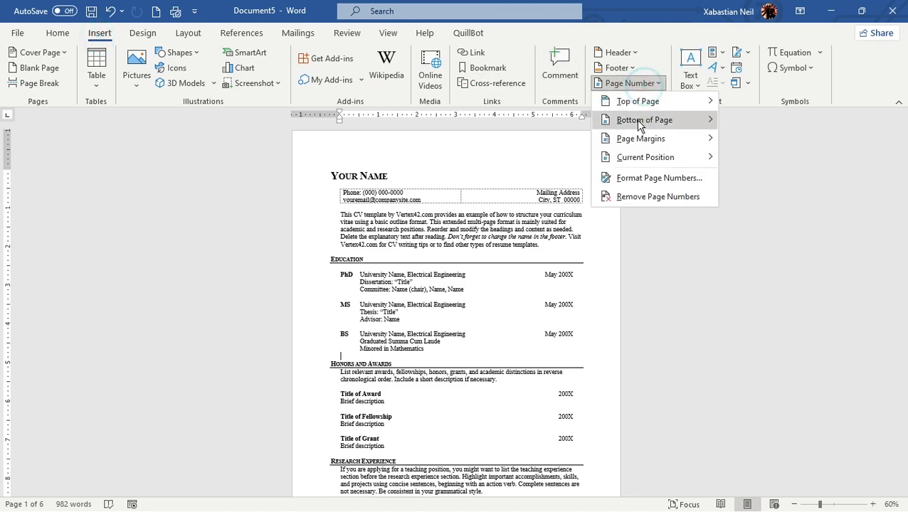
mouse_move(672, 107)
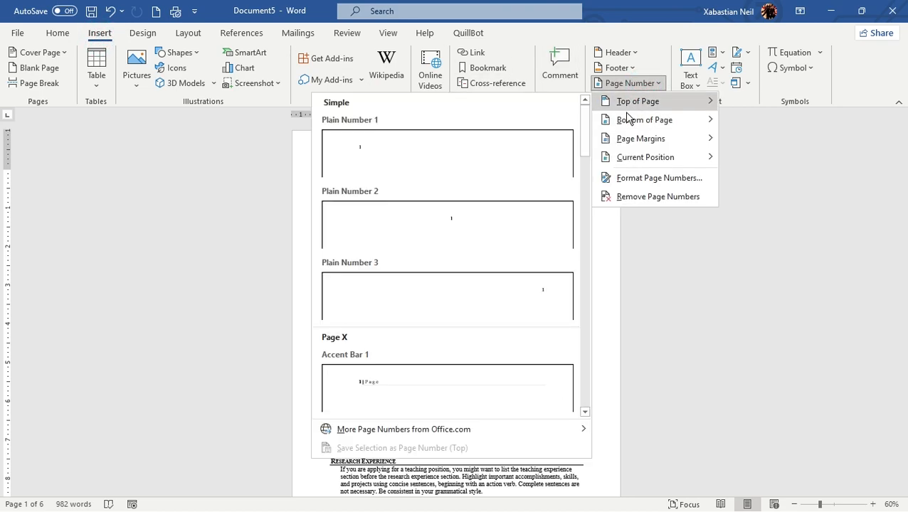
left_click(430, 168)
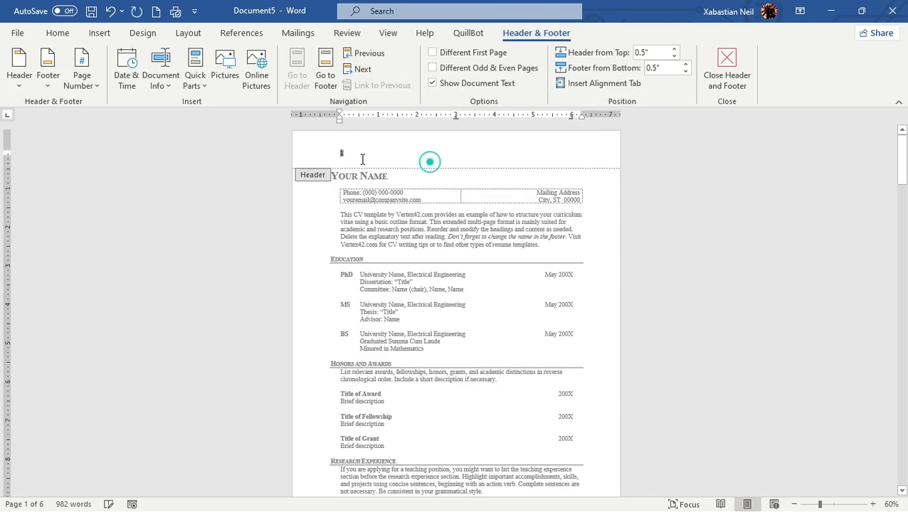
left_click(722, 74)
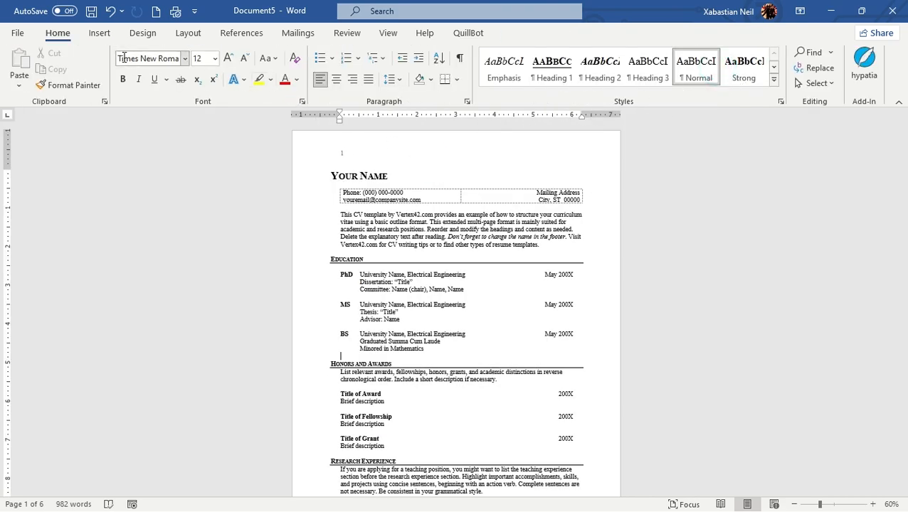
Change the top-of-page numbers to the right-aligned Plain Number 3 style and close the header
left_click(100, 33)
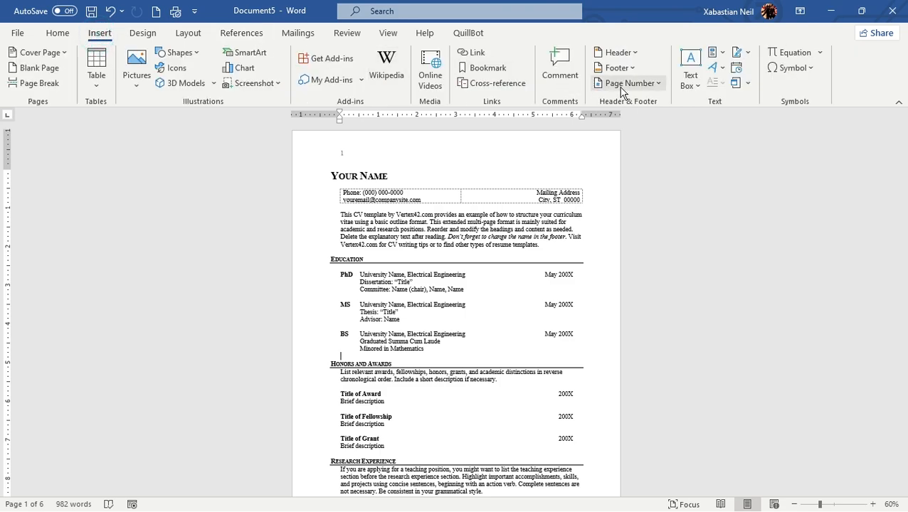
left_click(648, 86)
mouse_move(637, 101)
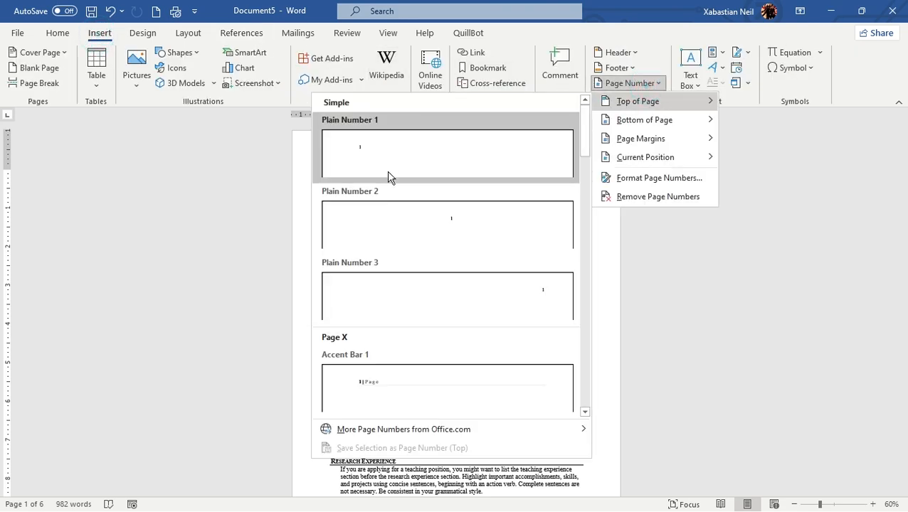
left_click(420, 215)
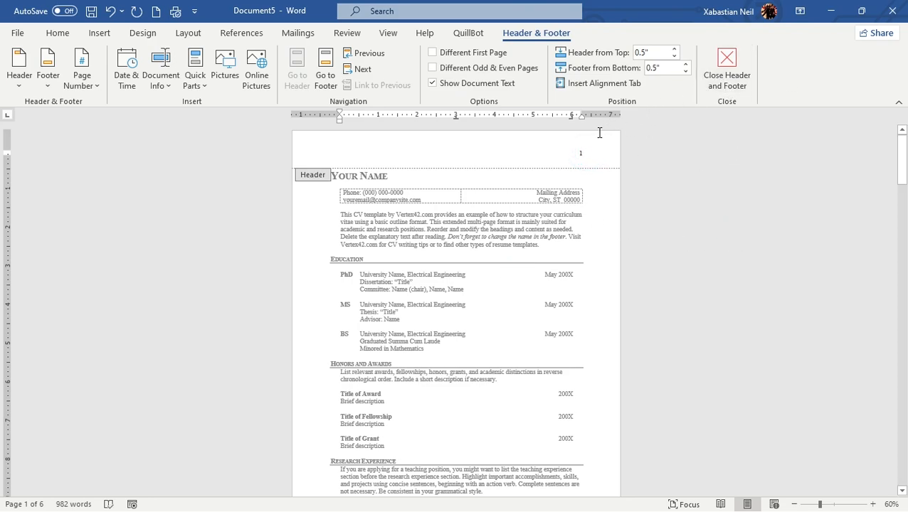
left_click(726, 71)
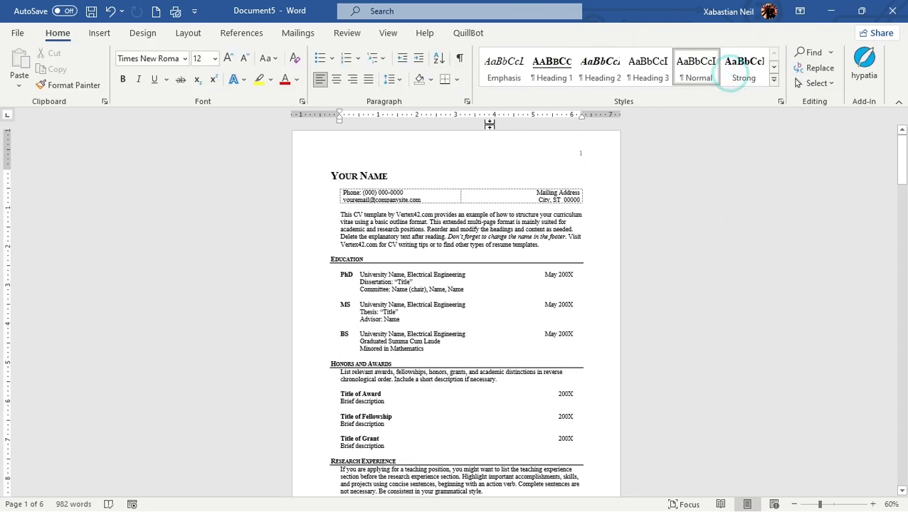
Browse the gallery of top-of-page number styles from the Simple group through to the With Shapes group
left_click(100, 32)
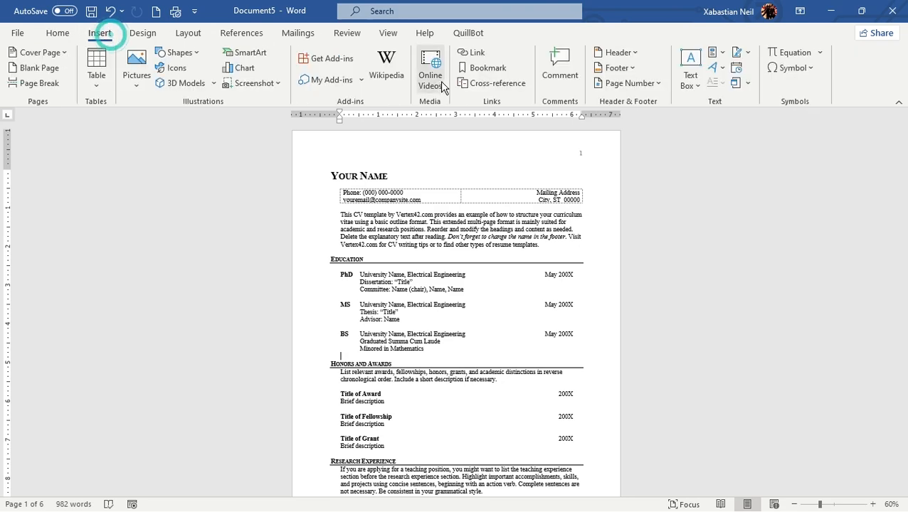
left_click(620, 83)
mouse_move(657, 103)
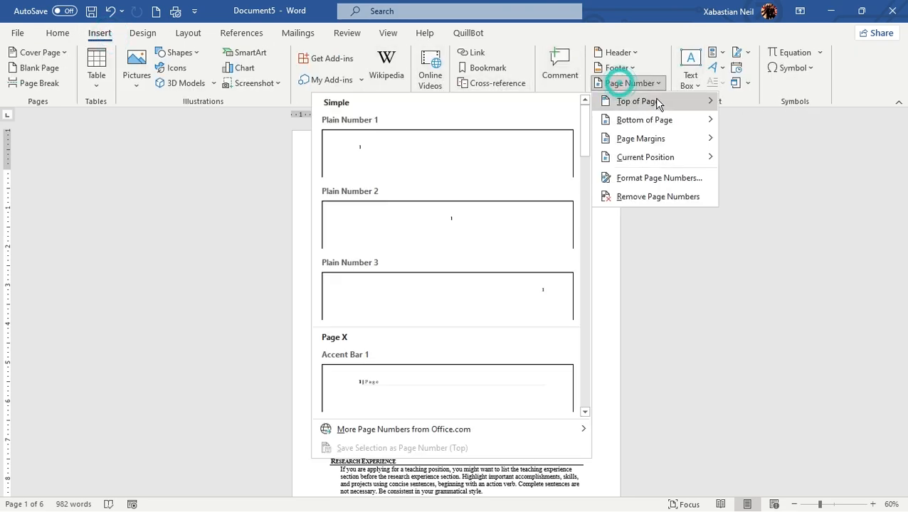
scroll(456, 254, "down", 15)
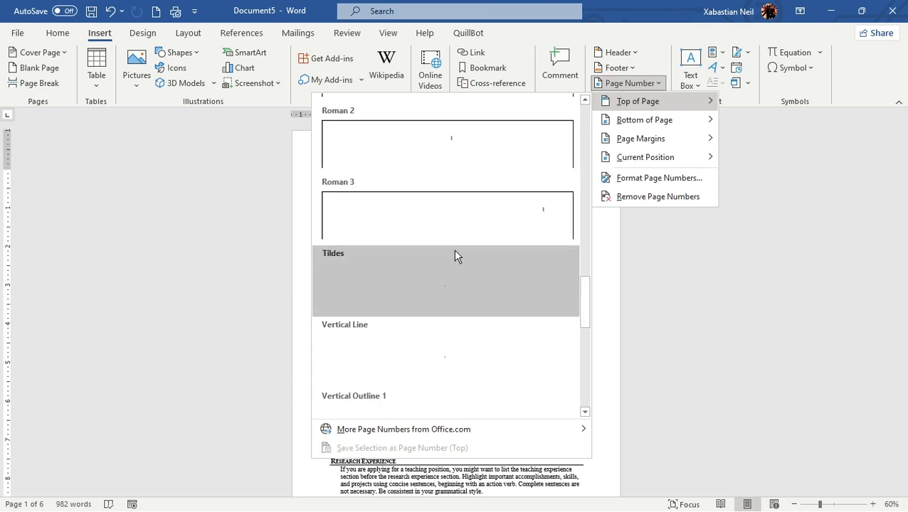
scroll(453, 256, "up", 15)
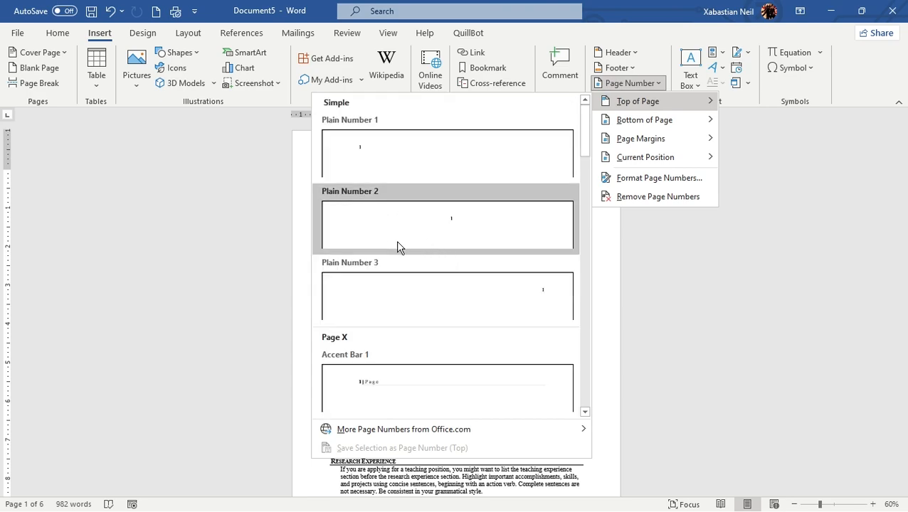
scroll(389, 163, "down", 5)
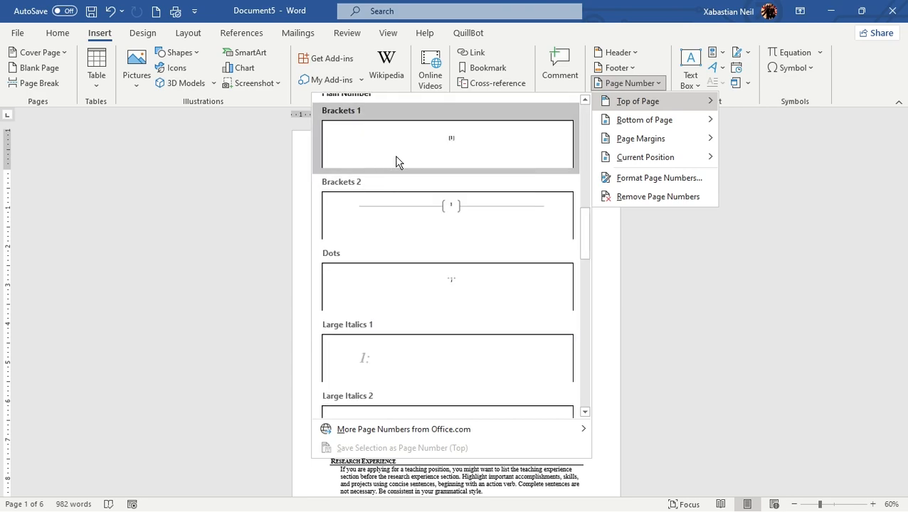
scroll(397, 162, "up", 3)
scroll(399, 184, "up", 3)
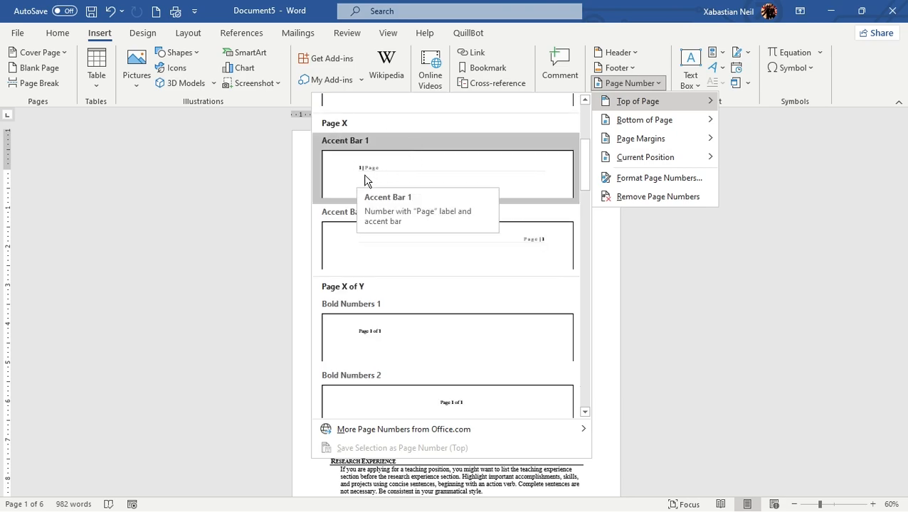
scroll(384, 179, "up", 3)
scroll(381, 180, "down", 10)
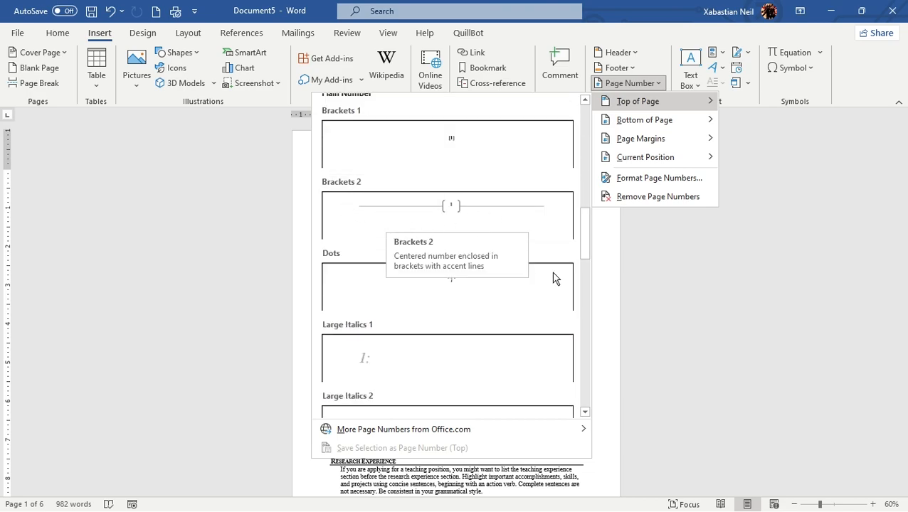
scroll(466, 298, "down", 3)
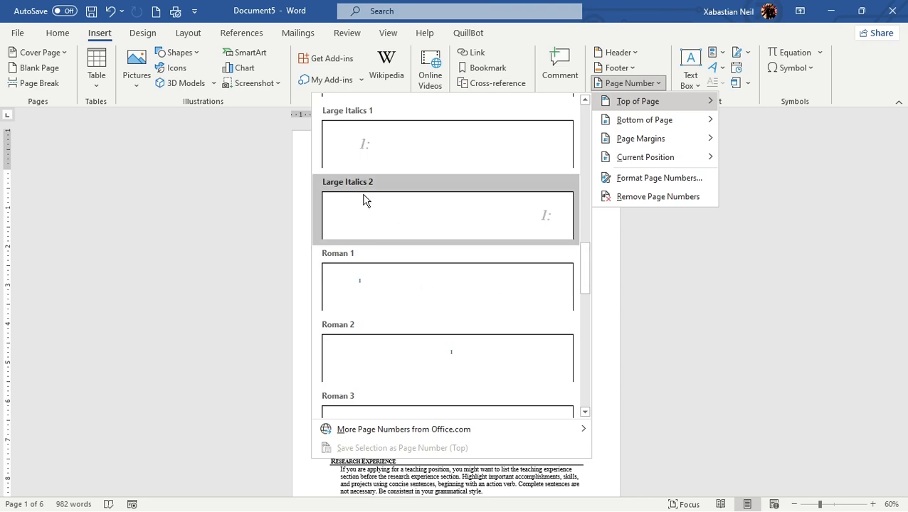
scroll(428, 162, "down", 9)
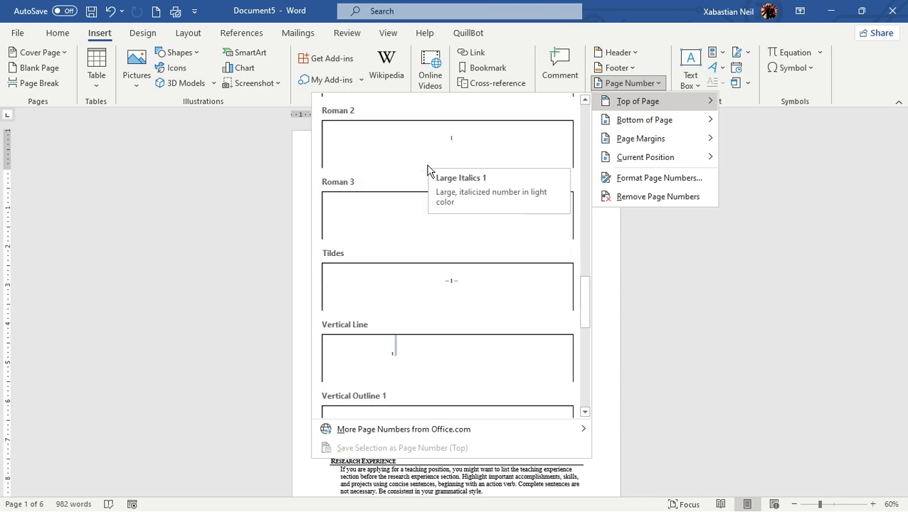
scroll(442, 275, "down", 1)
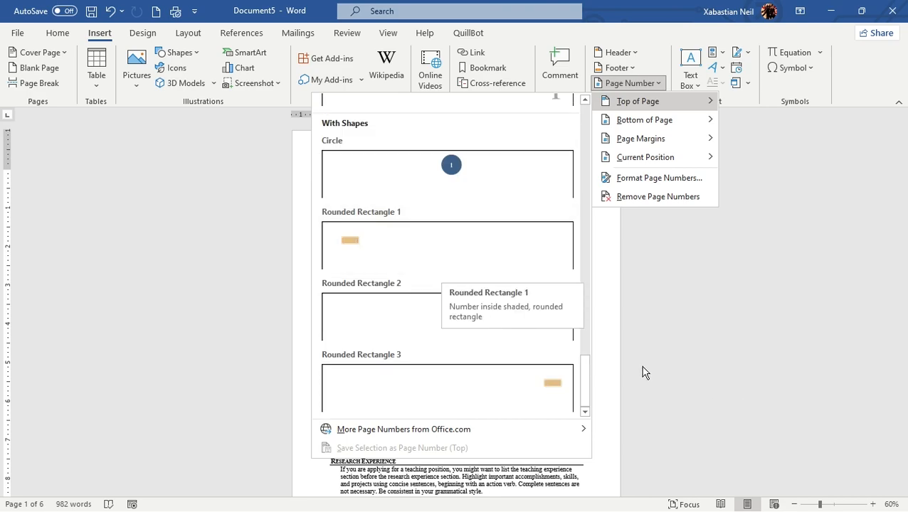
Change the top-of-page numbers to the centered Circle style from the With Shapes group and close the header
scroll(426, 311, "up", 6)
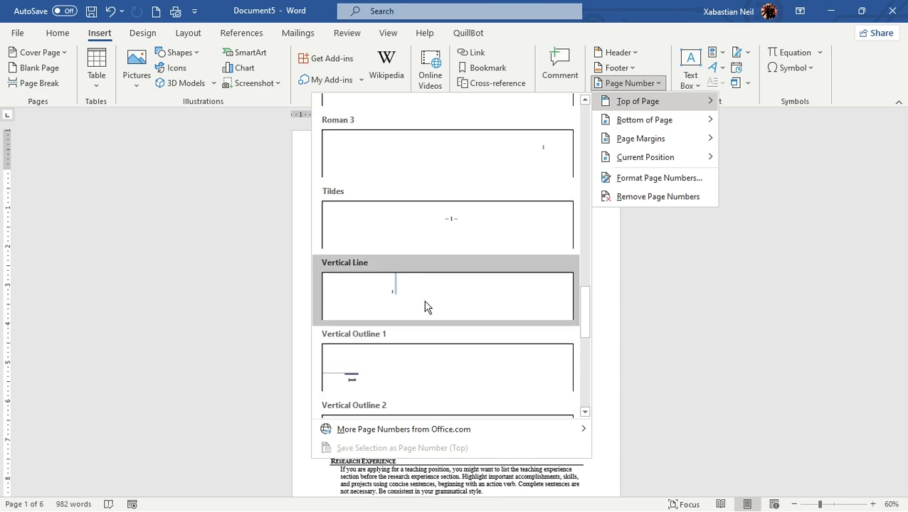
scroll(431, 305, "up", 3)
scroll(431, 305, "down", 9)
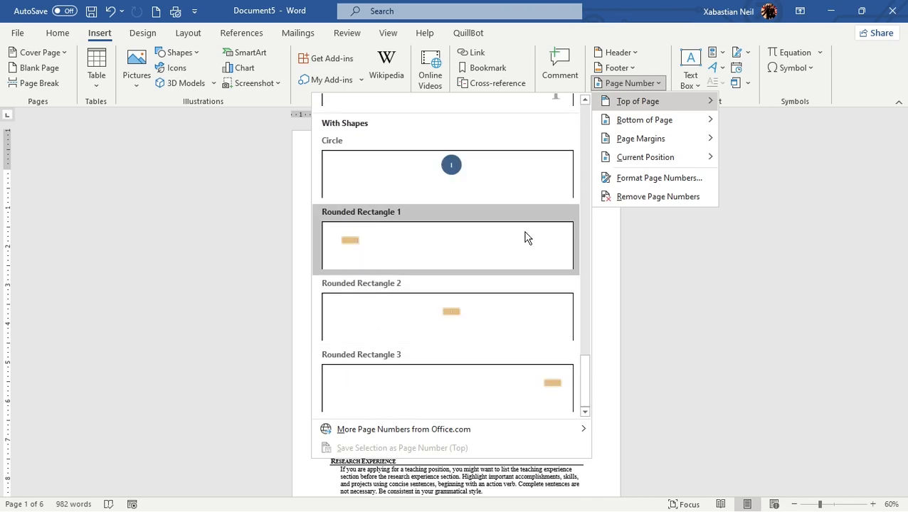
left_click(466, 188)
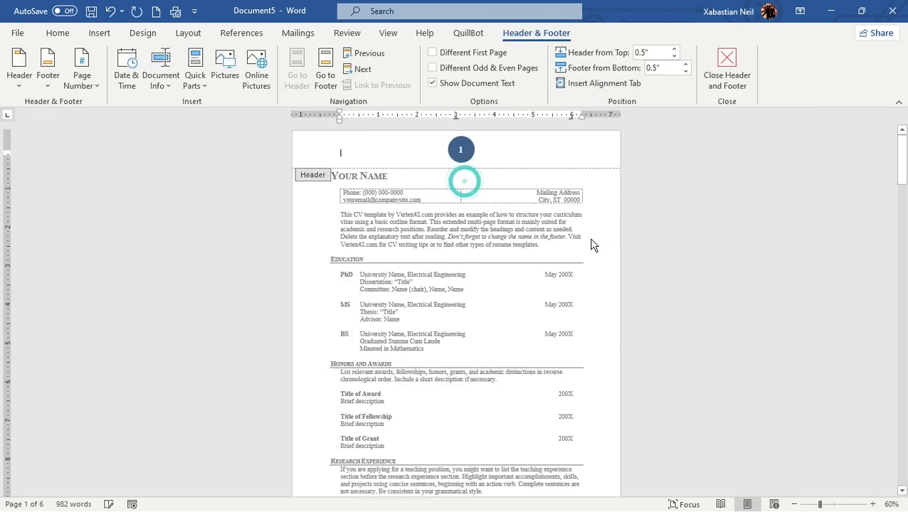
double_click(436, 181)
Check the circled page numbers in the headers of the first three pages, ending at the top of page 2
scroll(488, 301, "down", 10)
scroll(487, 302, "down", 10)
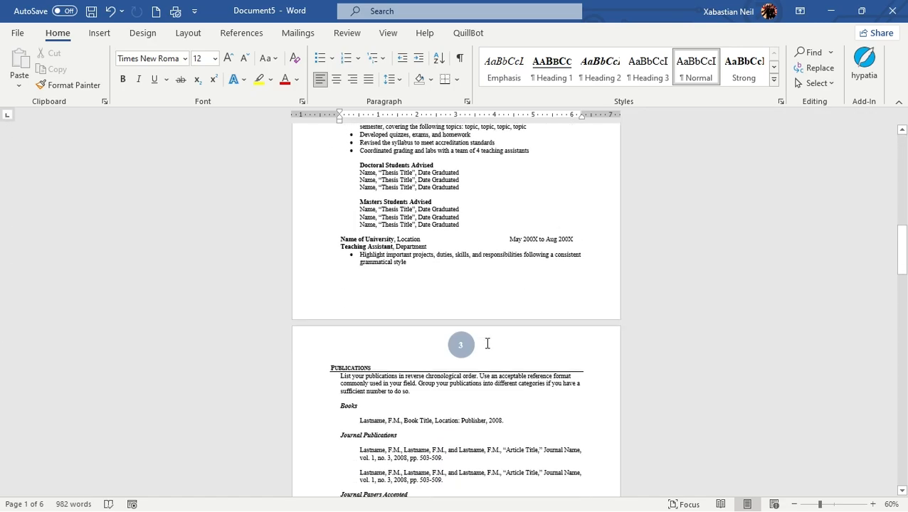
scroll(500, 366, "up", 15)
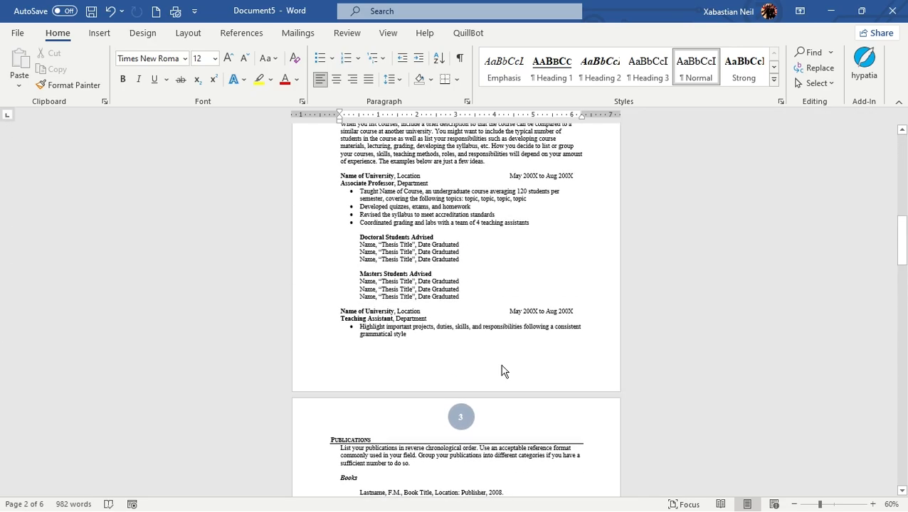
scroll(502, 365, "up", 5)
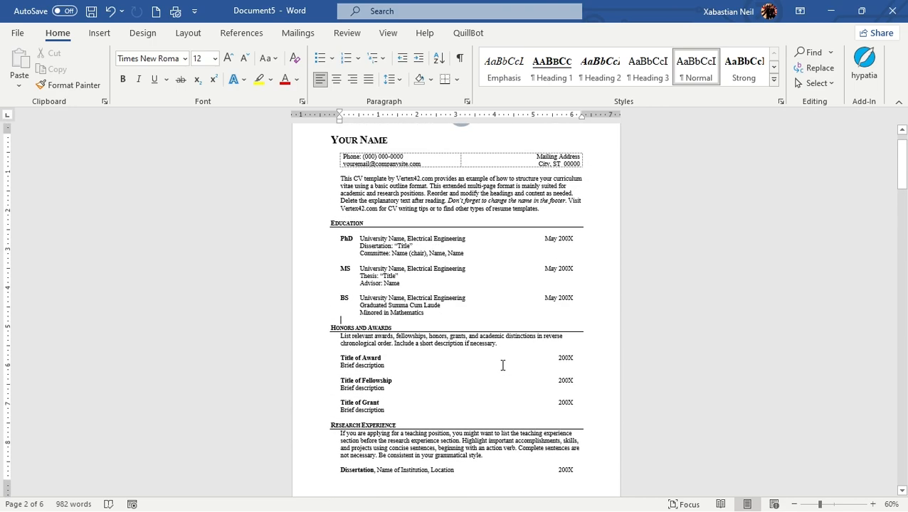
scroll(502, 366, "down", 3)
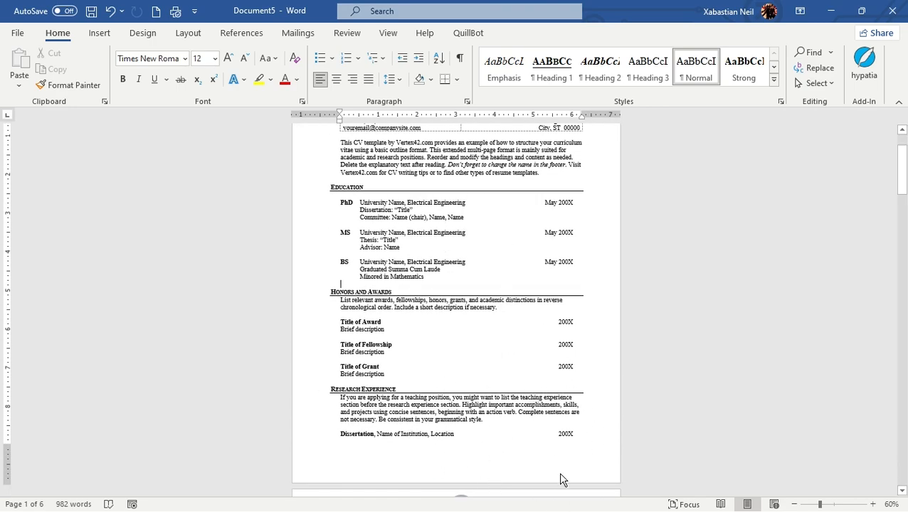
scroll(562, 469, "down", 10)
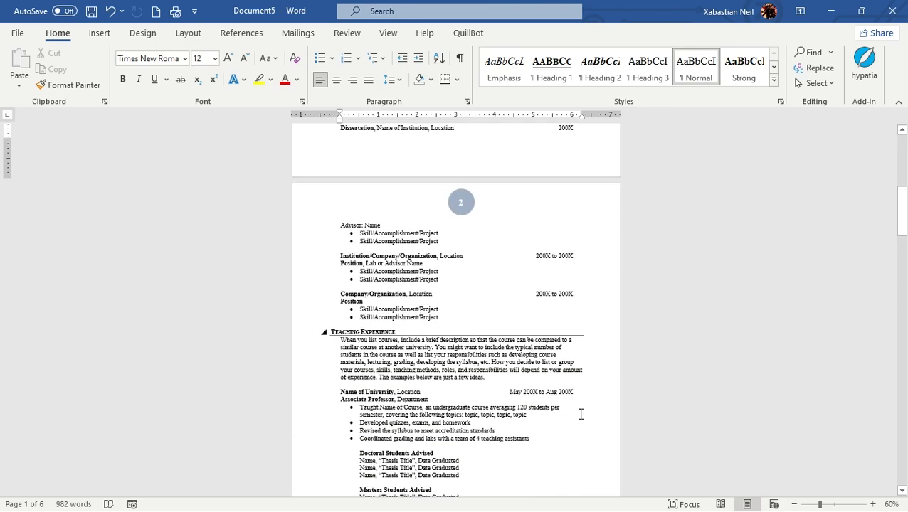
scroll(592, 337, "down", 4)
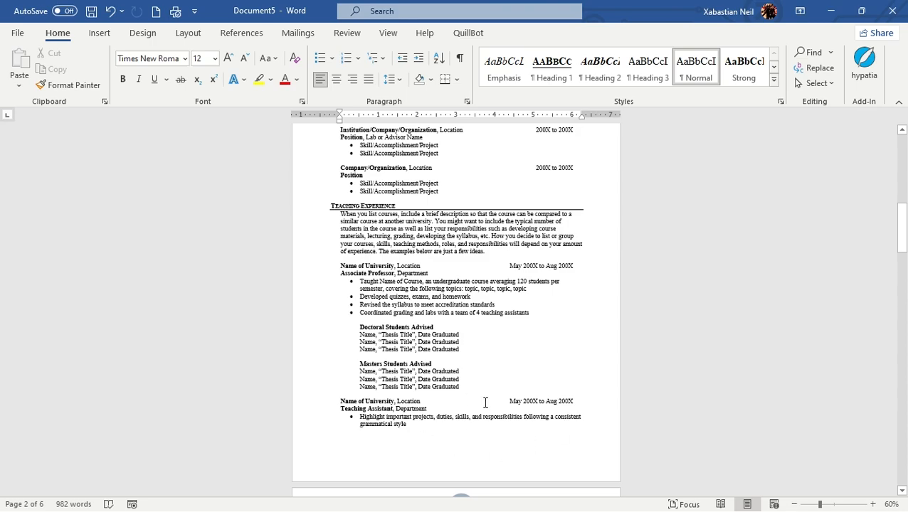
scroll(461, 440, "up", 2)
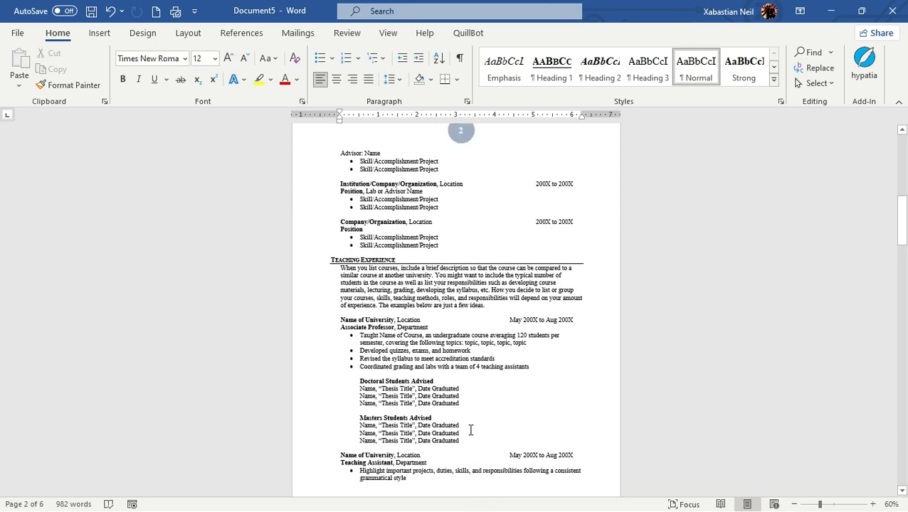
scroll(474, 252, "down", 2)
scroll(490, 227, "up", 4)
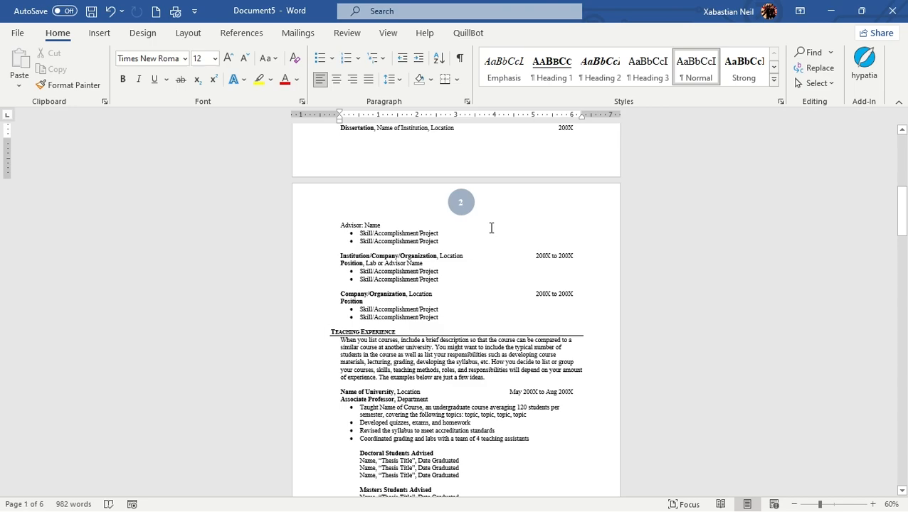
Open page 2's header, select the circled page number to inspect its shape, and close the header
double_click(463, 207)
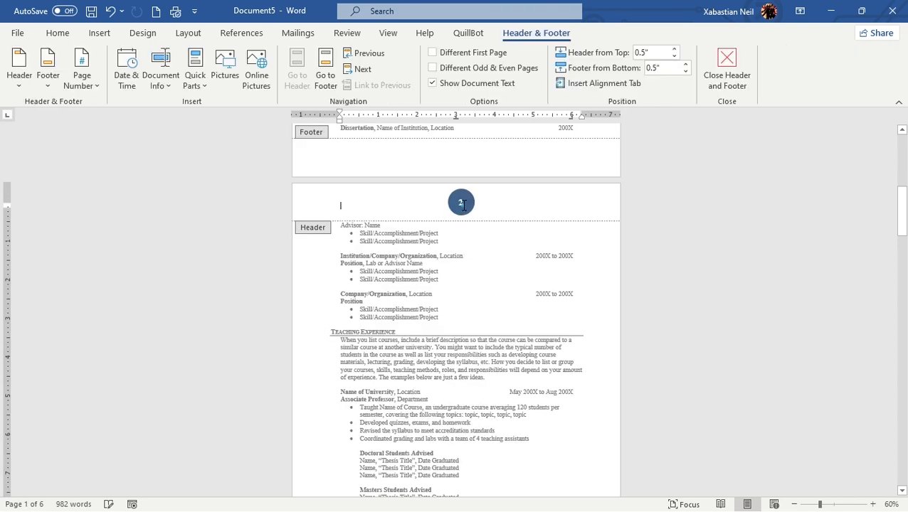
left_click(461, 203)
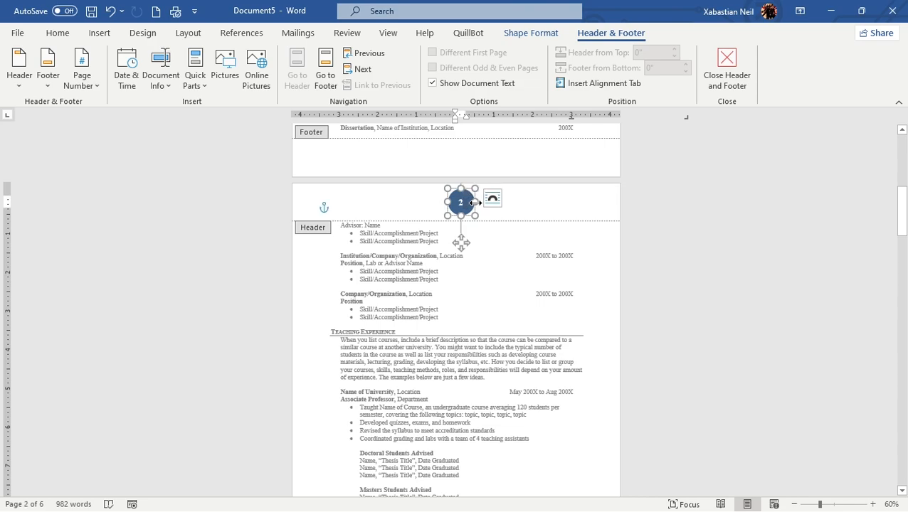
left_click(570, 209)
double_click(567, 211)
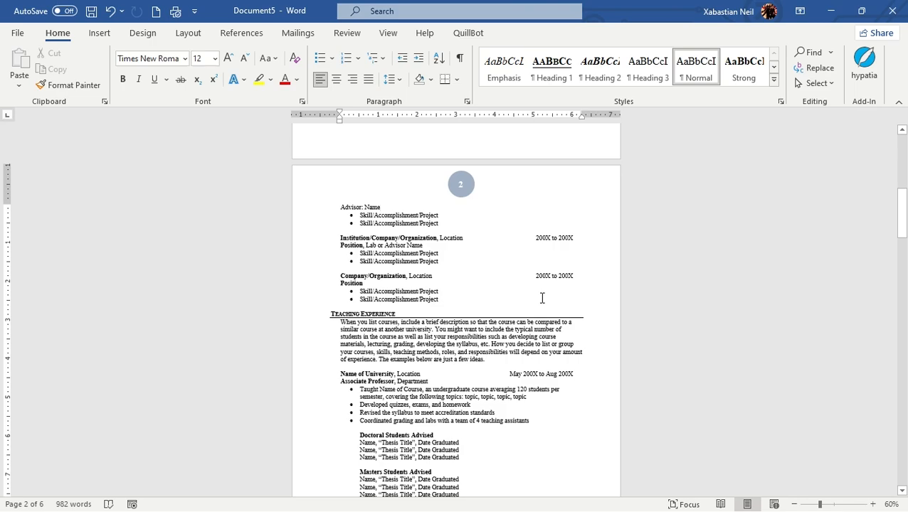
Change the page number format to lowercase letters (a, b, c, ...) and apply it
left_click(103, 34)
left_click(638, 91)
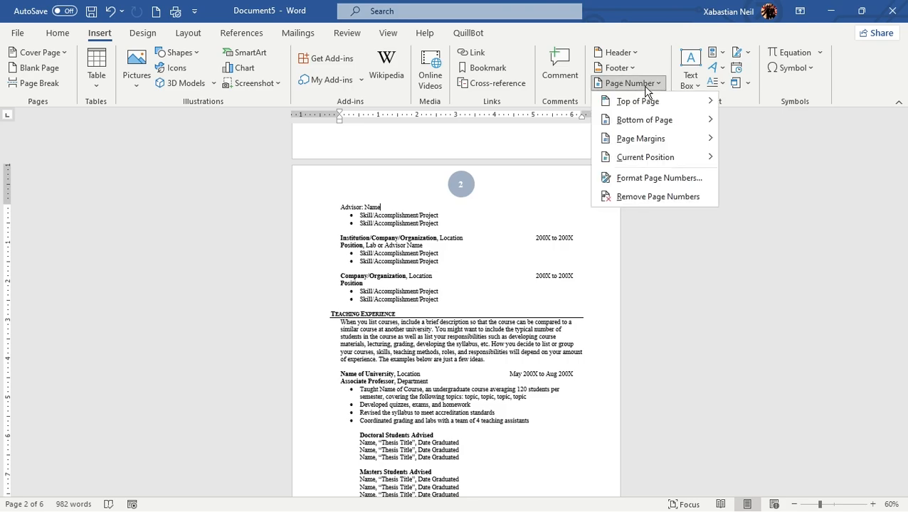
left_click(686, 184)
left_click_drag(378, 161, 469, 129)
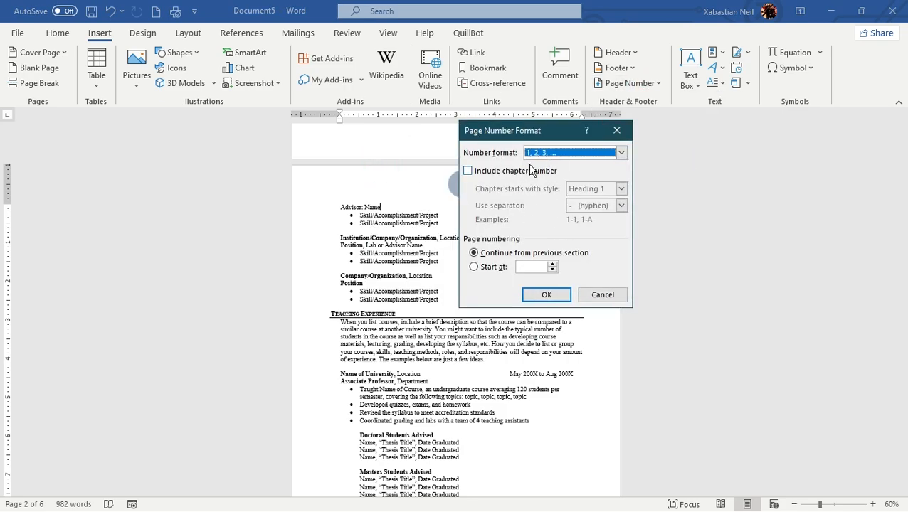
left_click_drag(532, 133, 431, 128)
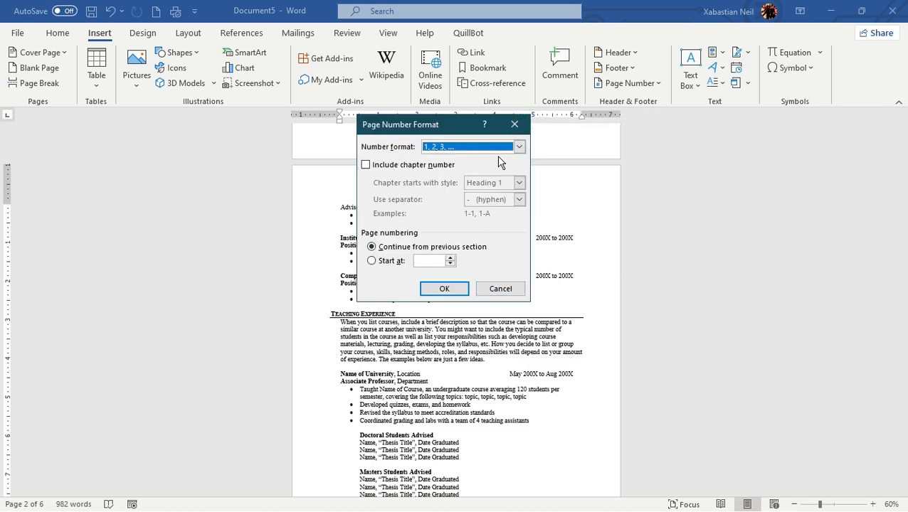
left_click(519, 148)
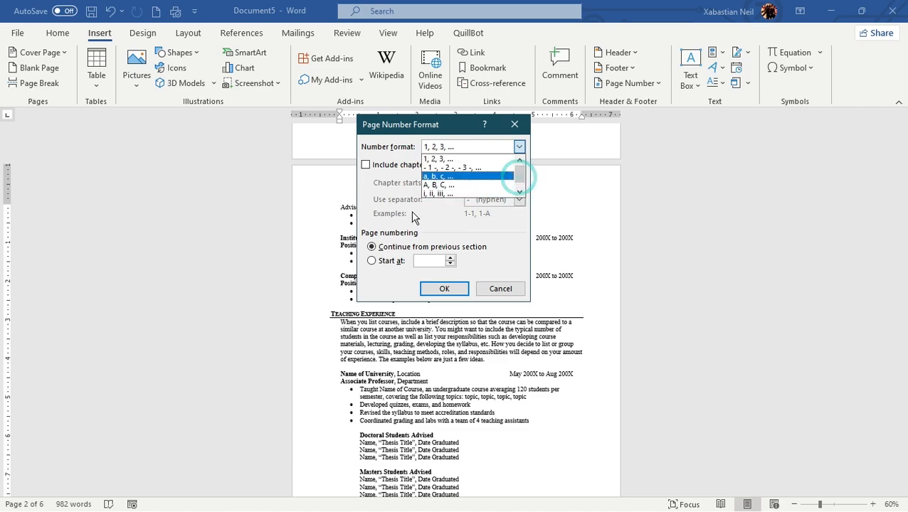
mouse_move(519, 173)
left_mouse_down()
mouse_move(520, 188)
mouse_move(520, 171)
left_mouse_up()
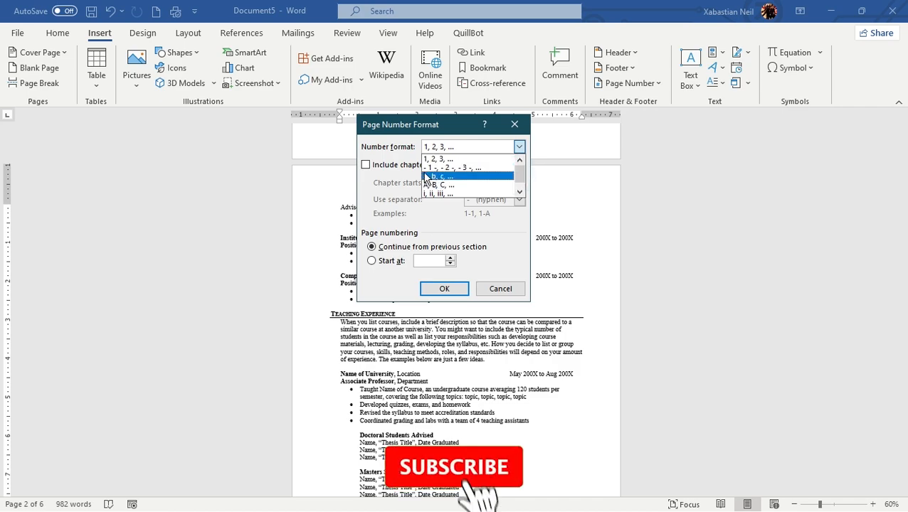
left_click(447, 177)
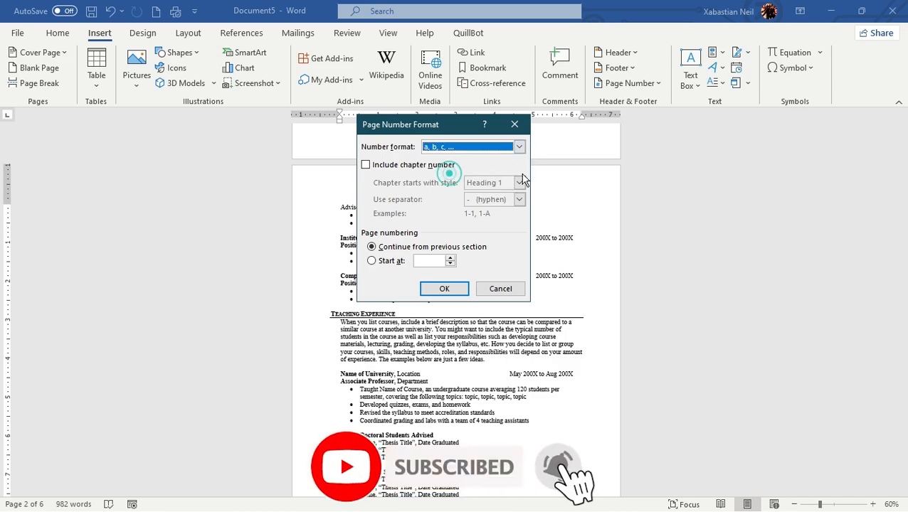
left_click(443, 289)
Turn on chapter numbers in the page number format, with chapters starting with the Heading 1 style
scroll(460, 213, "up", 10)
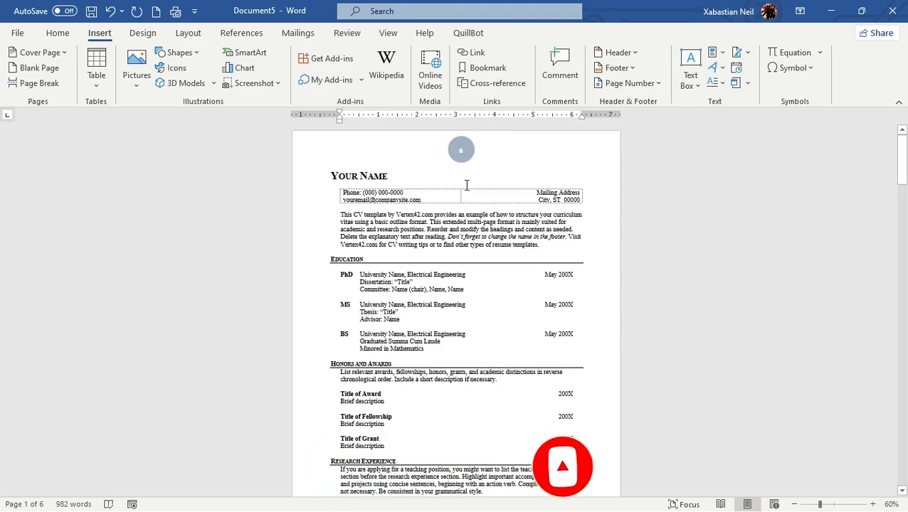
scroll(446, 289, "down", 8)
scroll(448, 235, "down", 2)
scroll(470, 281, "up", 7)
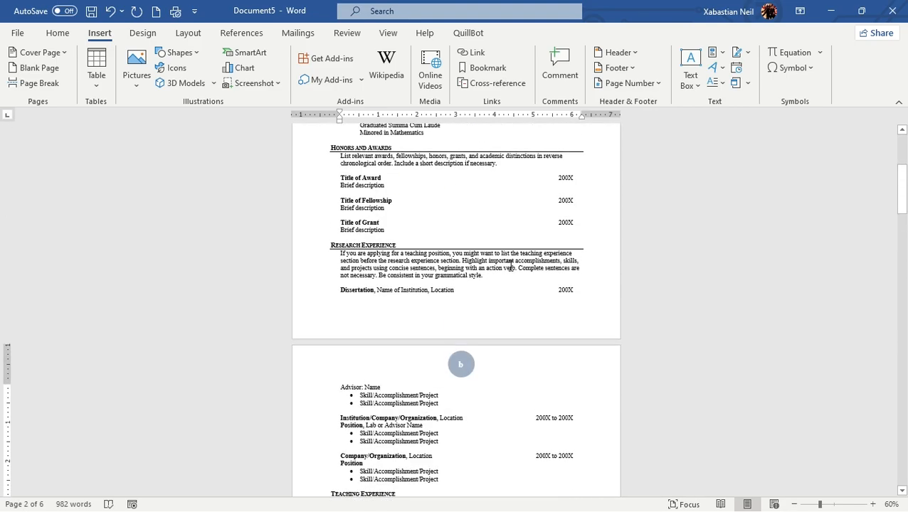
left_click(643, 84)
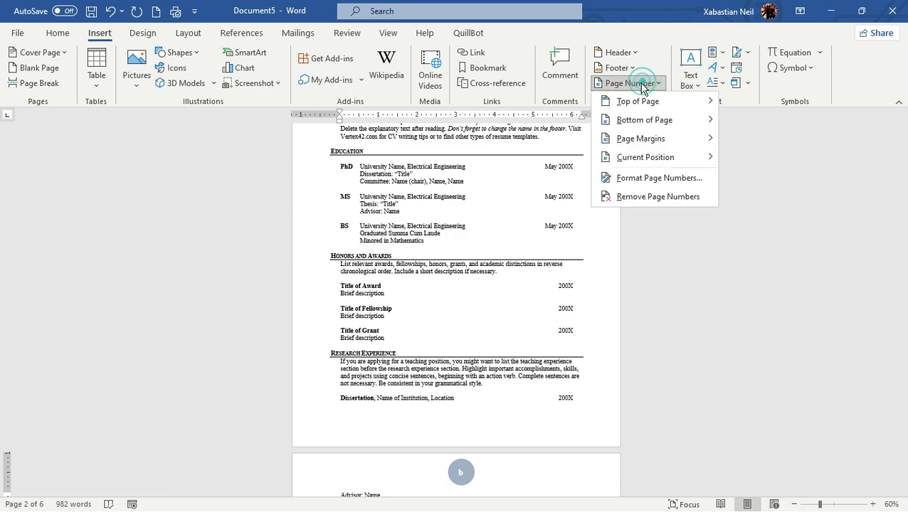
left_click(645, 187)
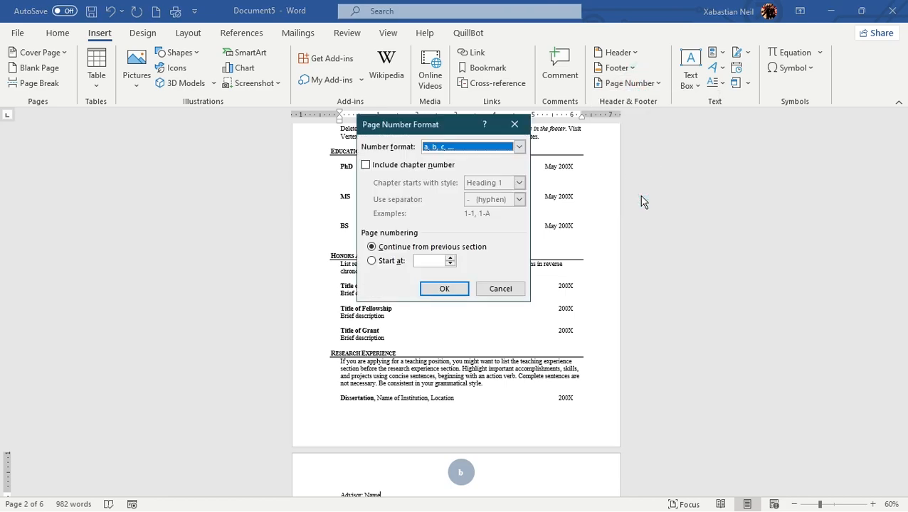
left_click(377, 166)
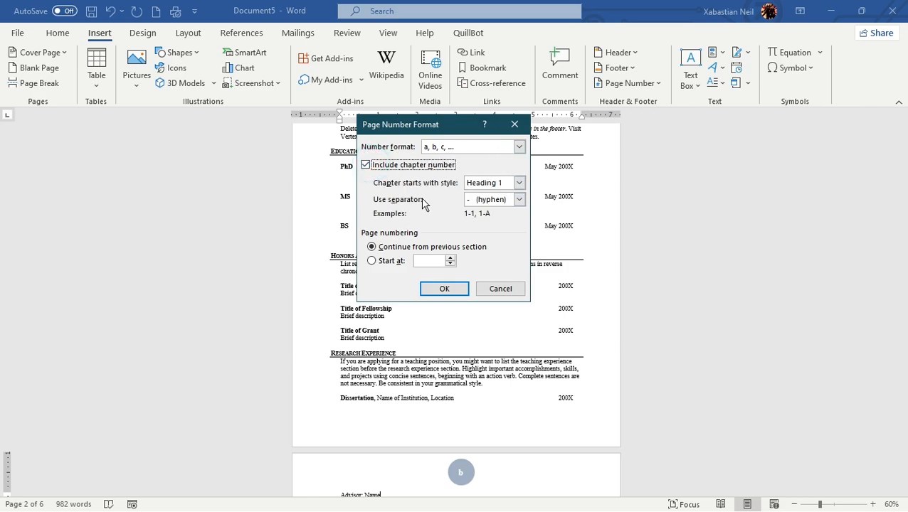
left_click(519, 183)
left_click(519, 183)
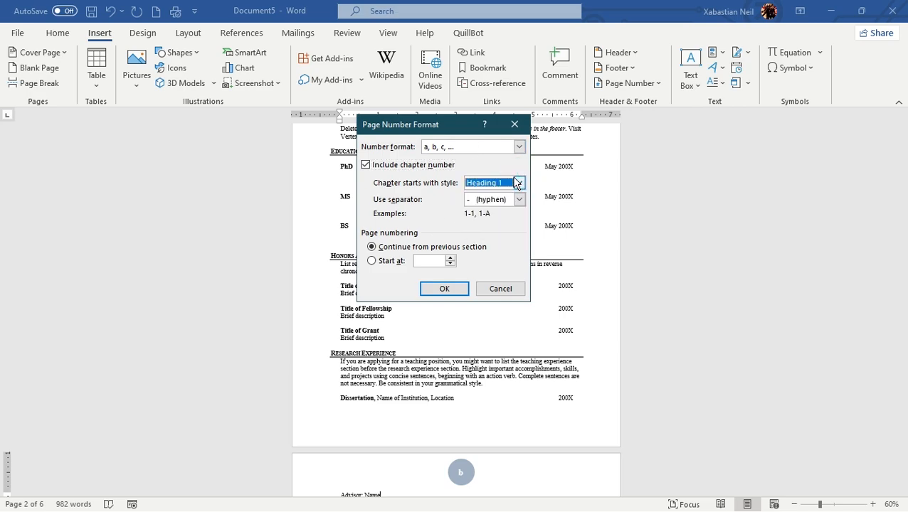
Browse the chapter number separator options, keeping the hyphen
left_click(518, 199)
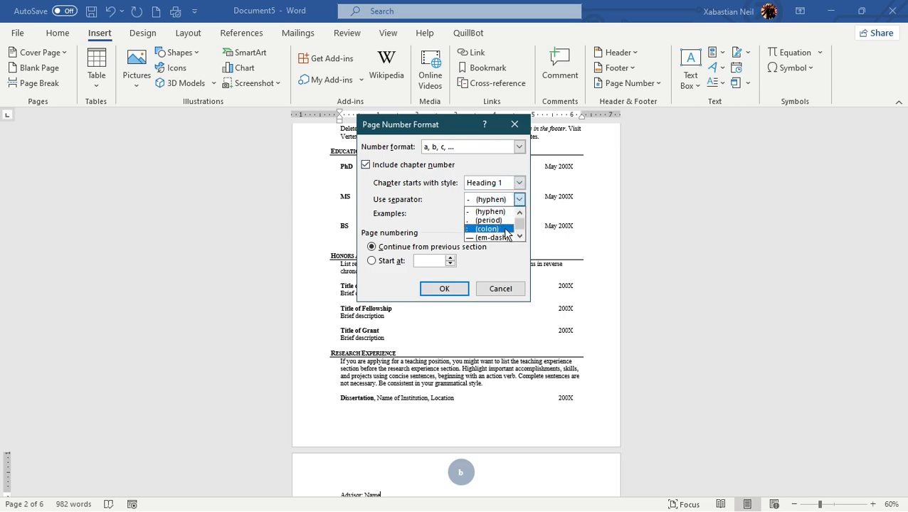
scroll(527, 205, "down", 1)
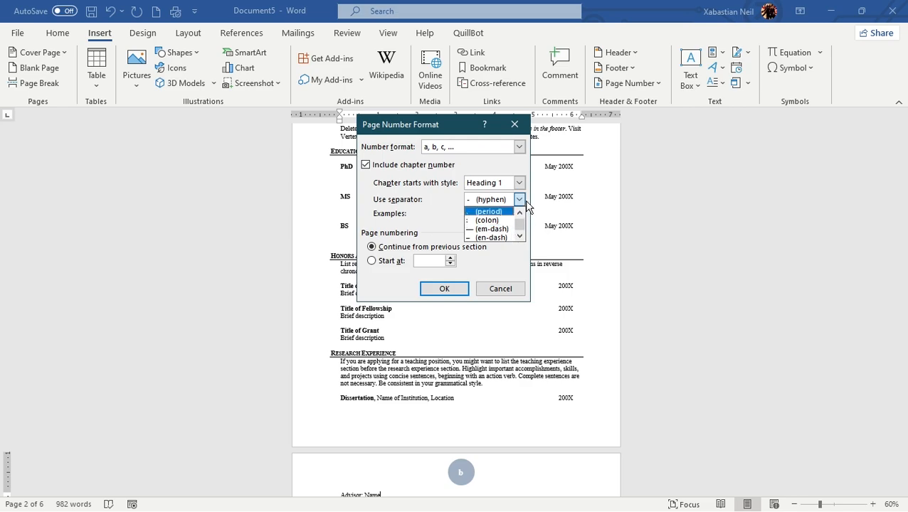
left_click(525, 200)
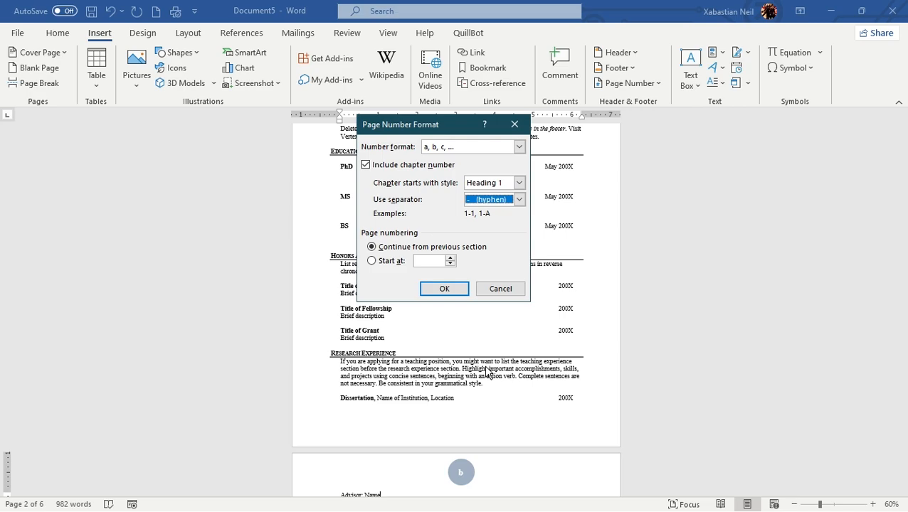
Start the page numbering at 2, apply the format, and check the headers of the first pages
left_click(434, 259)
type("2")
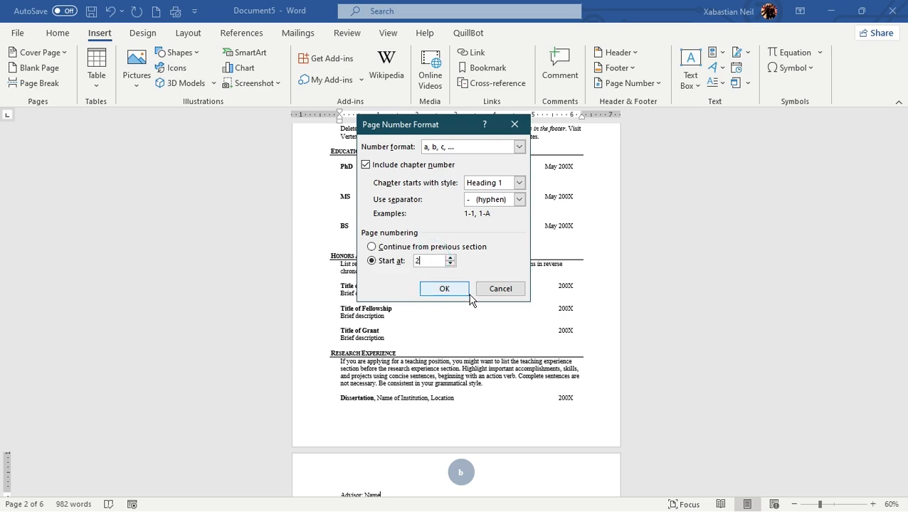
left_click(441, 294)
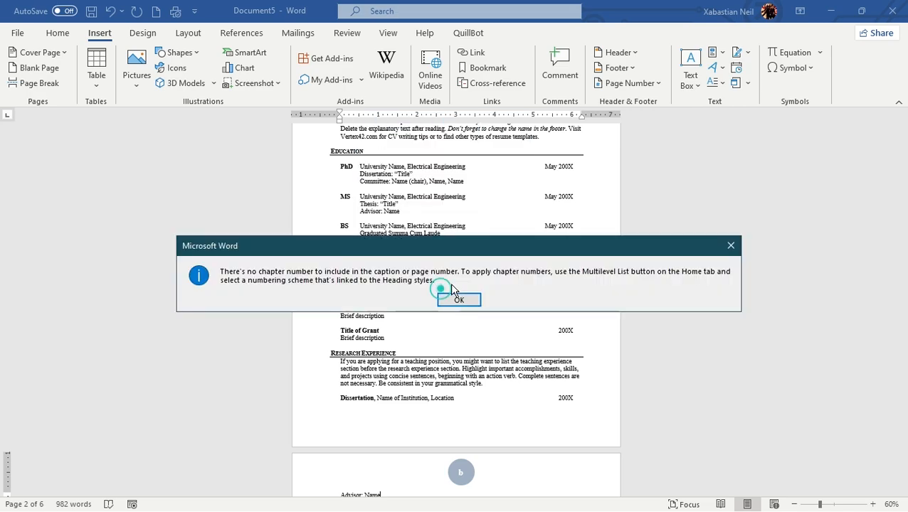
left_click(466, 300)
scroll(469, 449, "up", 3)
scroll(469, 450, "down", 3)
scroll(469, 450, "up", 3)
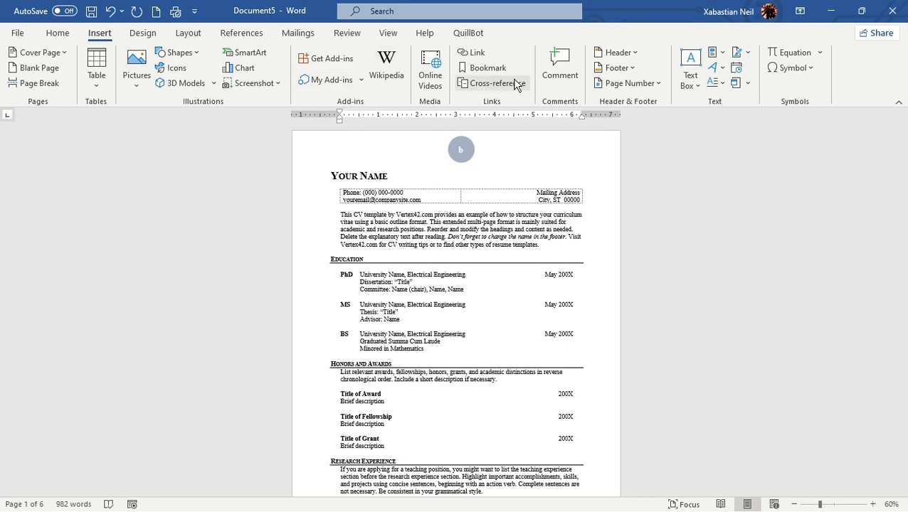
Reopen the page number format, re-enter 2 as the starting number, apply it, and check pages 1 and 2
left_click(628, 83)
mouse_move(652, 142)
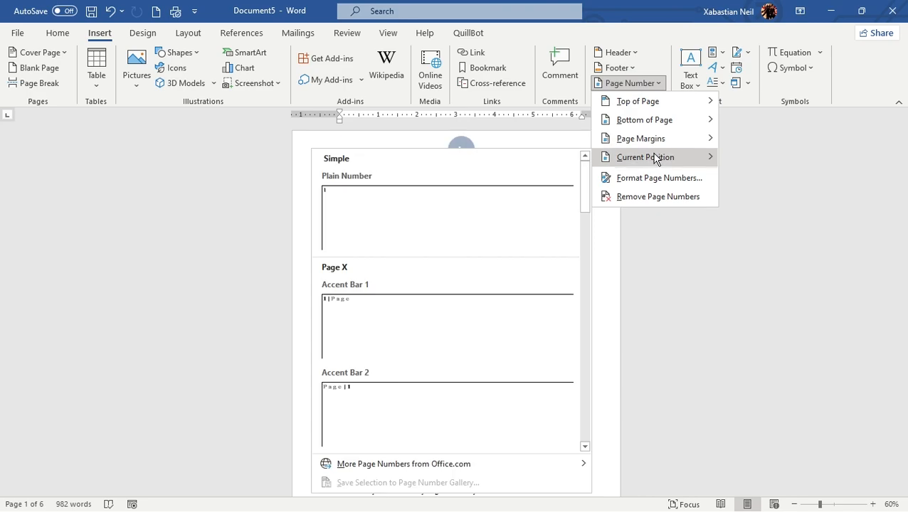
left_click(630, 179)
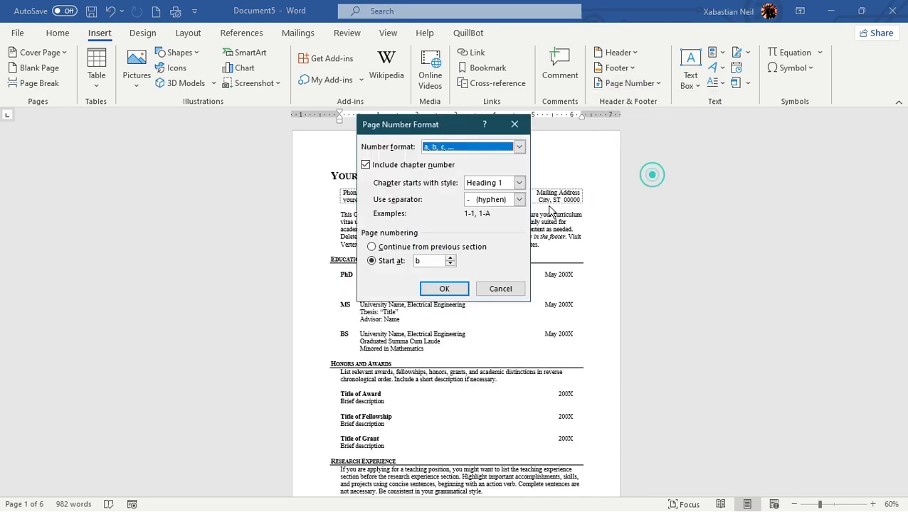
left_click(379, 248)
left_click(434, 264)
type("2")
left_click(447, 296)
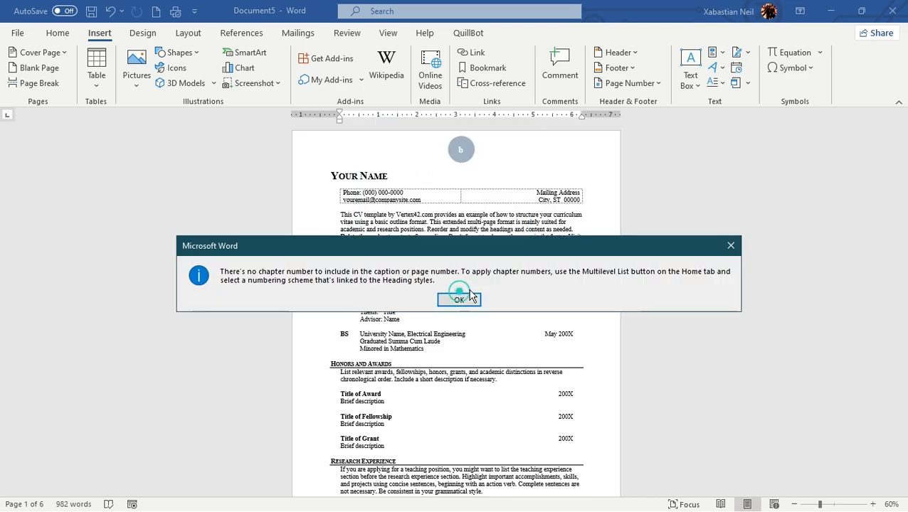
left_click(458, 299)
scroll(468, 294, "down", 7)
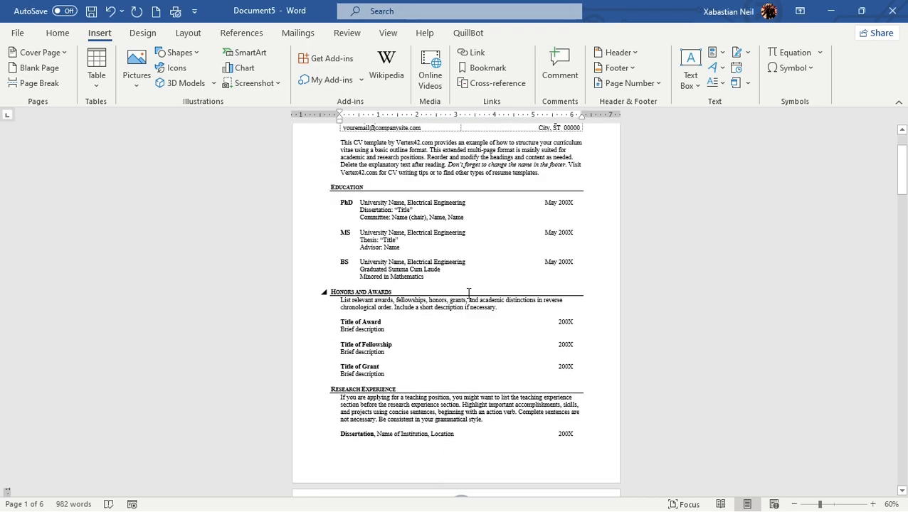
scroll(437, 390, "up", 8)
scroll(436, 398, "down", 9)
scroll(493, 285, "down", 3)
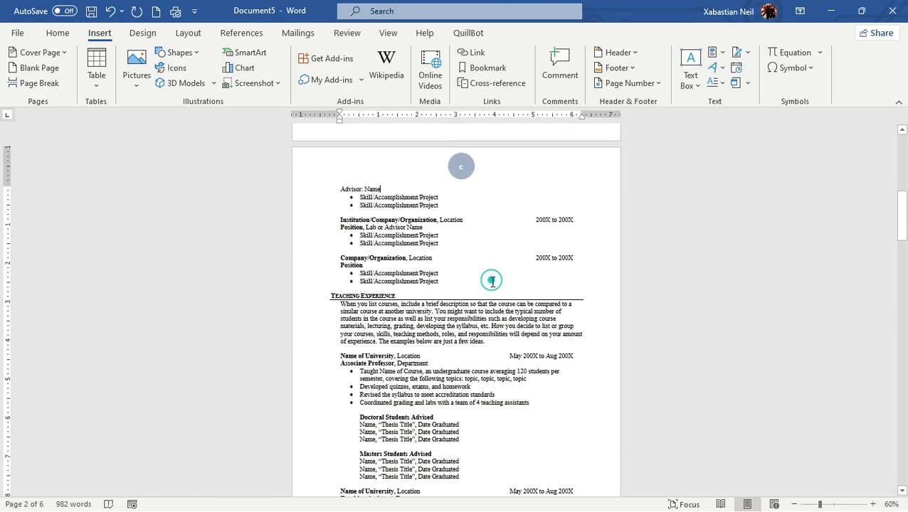
Set the page numbering to start at a, apply it, and check the circled letters on pages 1 and 2
left_click(624, 83)
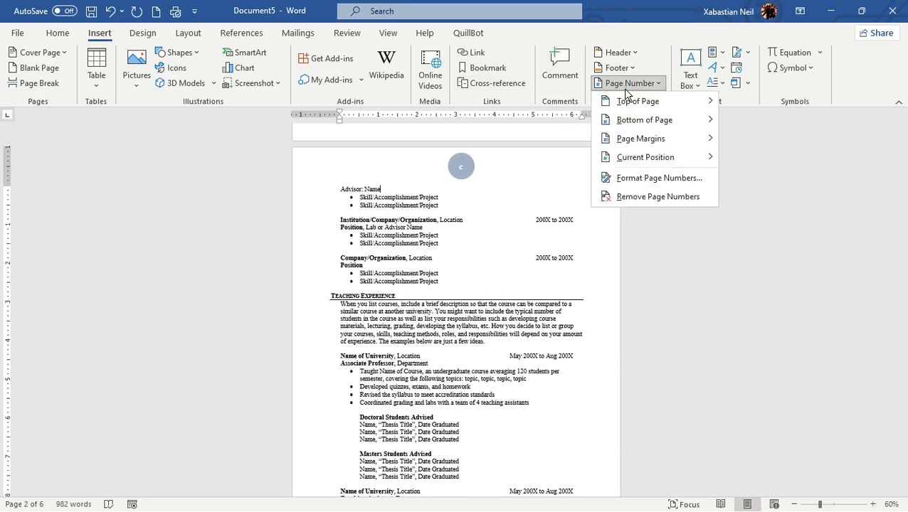
left_click(653, 182)
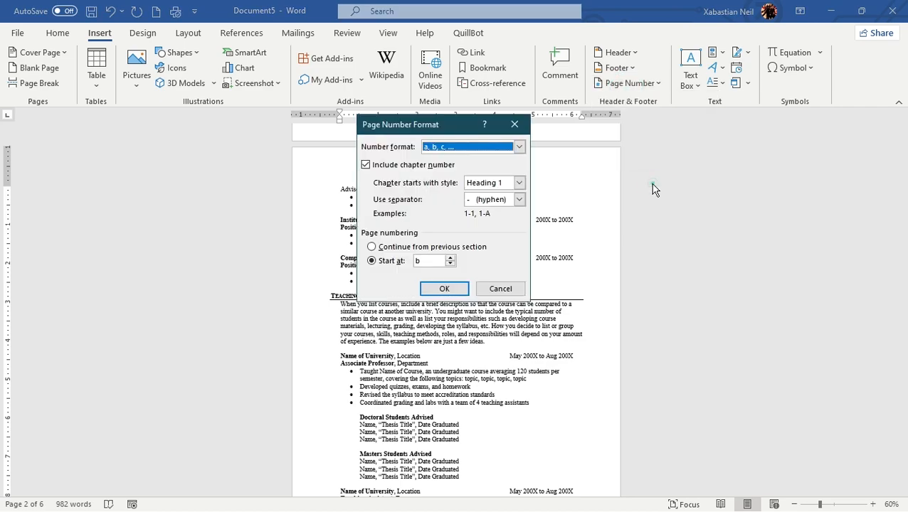
left_click(372, 261)
left_click(450, 258)
left_click(444, 288)
left_click(457, 298)
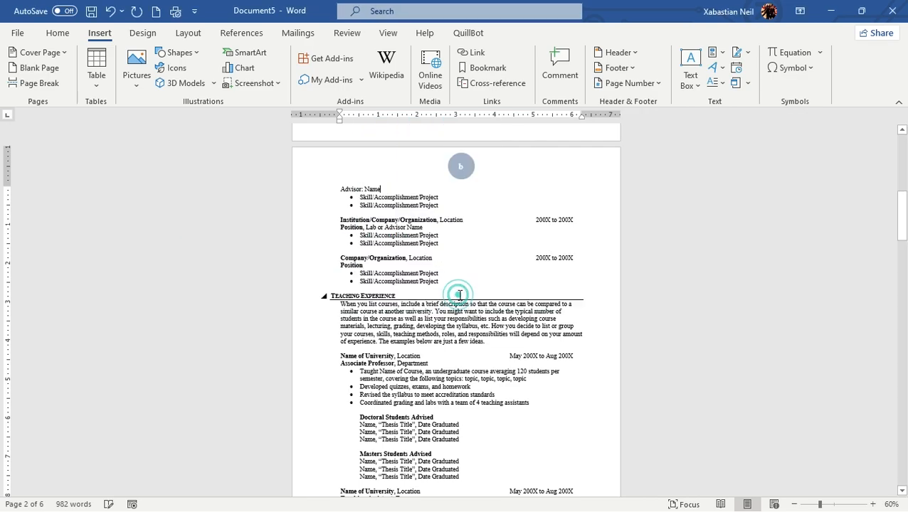
scroll(460, 296, "up", 10)
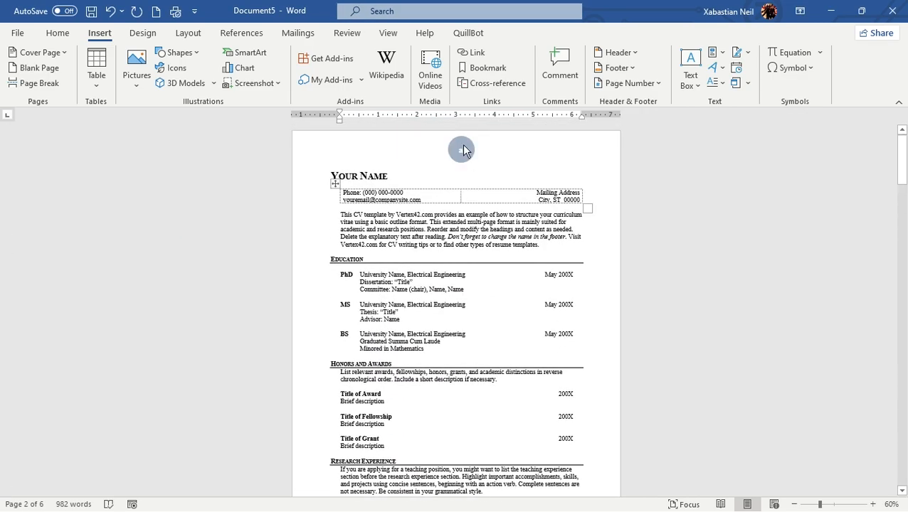
scroll(461, 150, "down", 4)
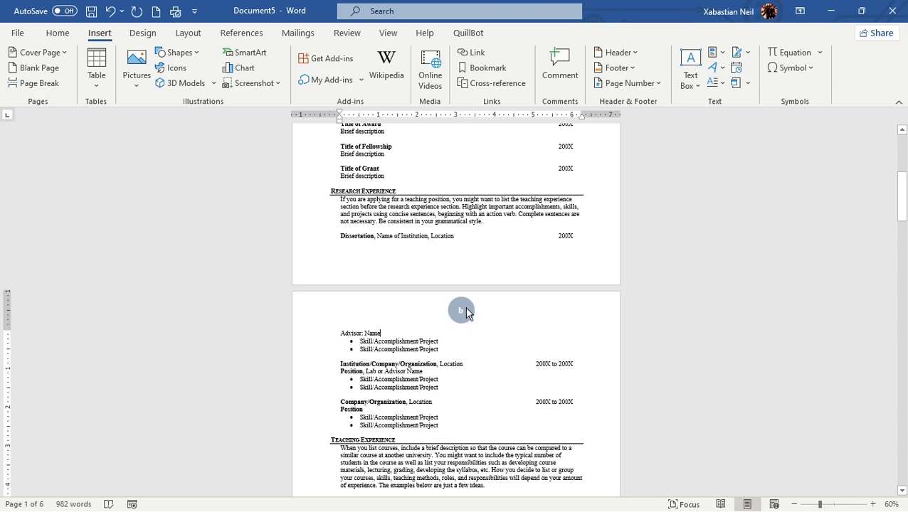
scroll(466, 311, "down", 3)
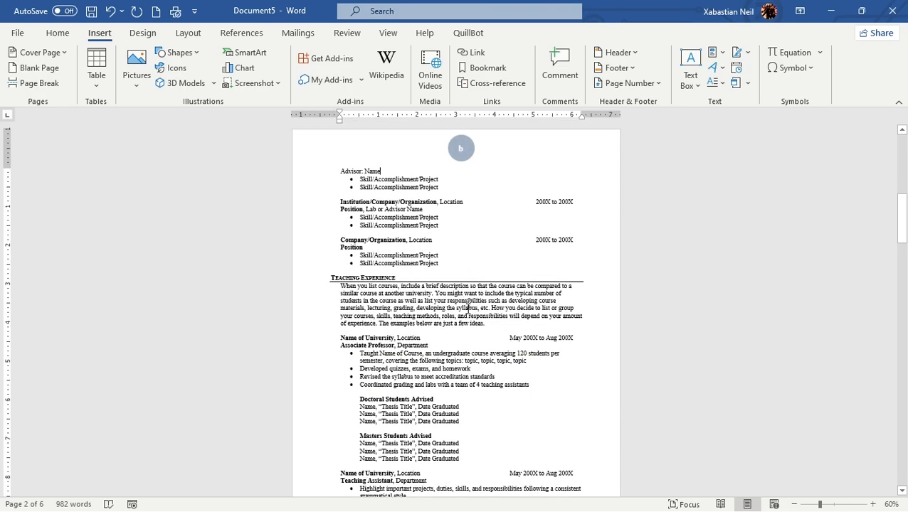
Set the page numbering to continue from the previous section and apply the format
left_click(633, 84)
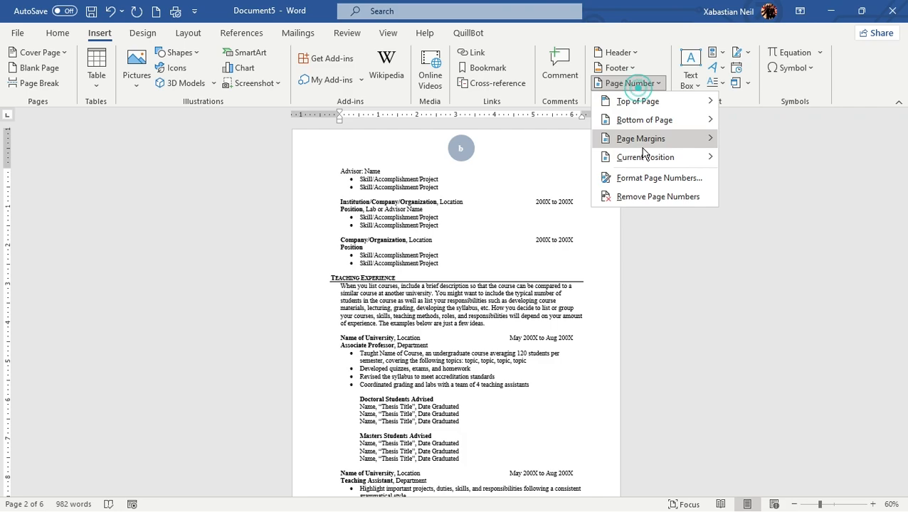
left_click(649, 178)
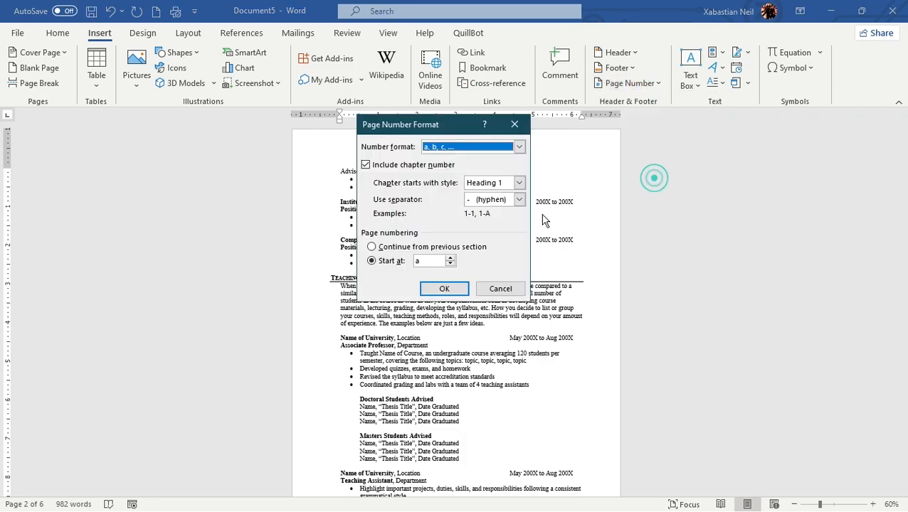
left_click(382, 249)
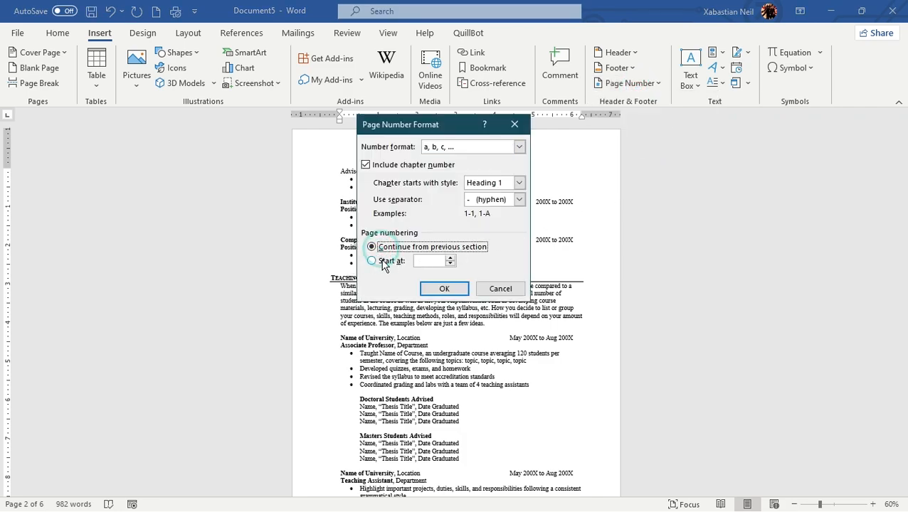
left_click(450, 259)
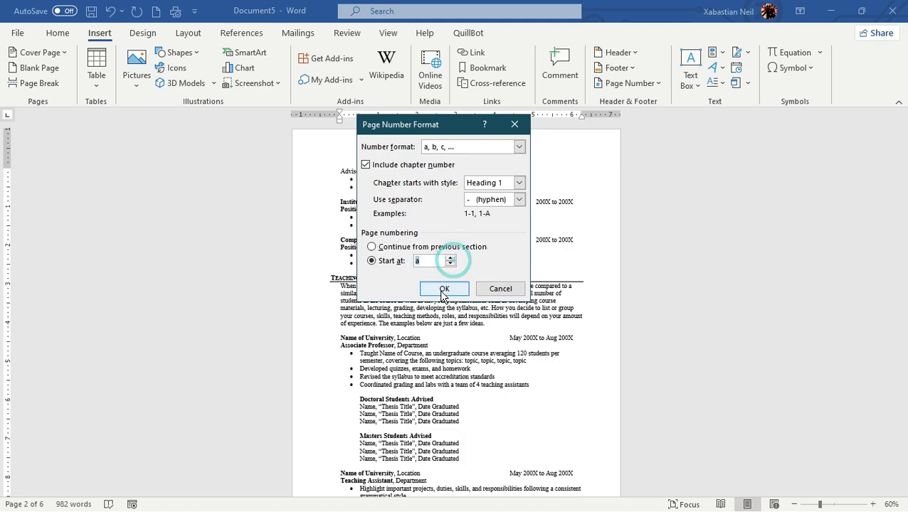
left_click(375, 247)
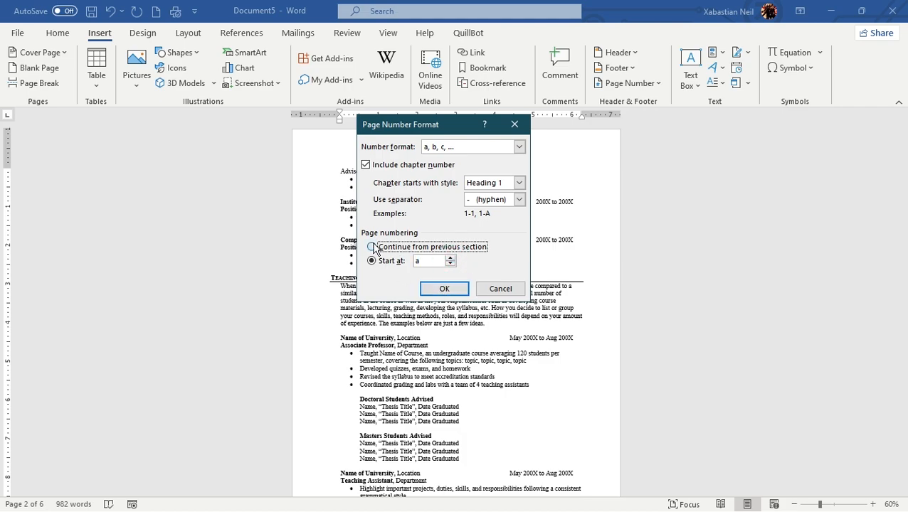
left_click(460, 293)
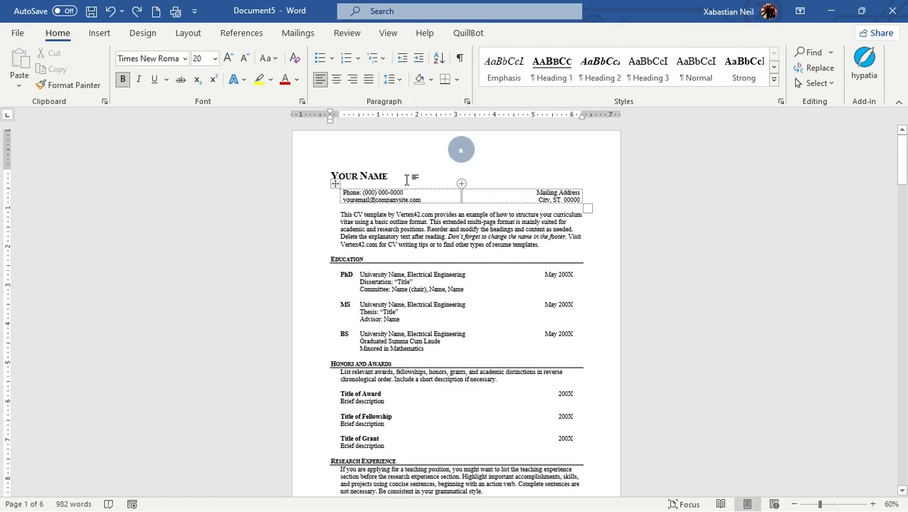
left_click(105, 37)
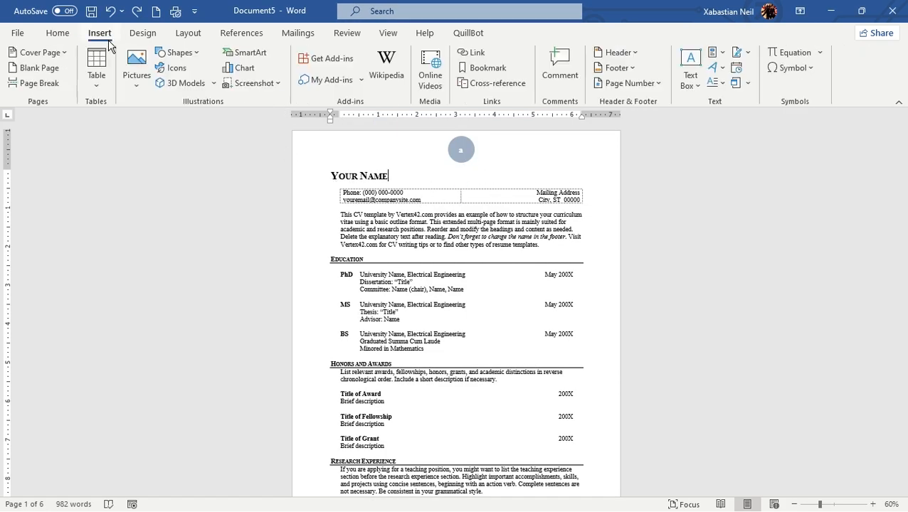
left_click(639, 91)
left_click(475, 153)
Open the header for editing, turn on Different First Page, and check the headers of pages 1 and 2
double_click(529, 160)
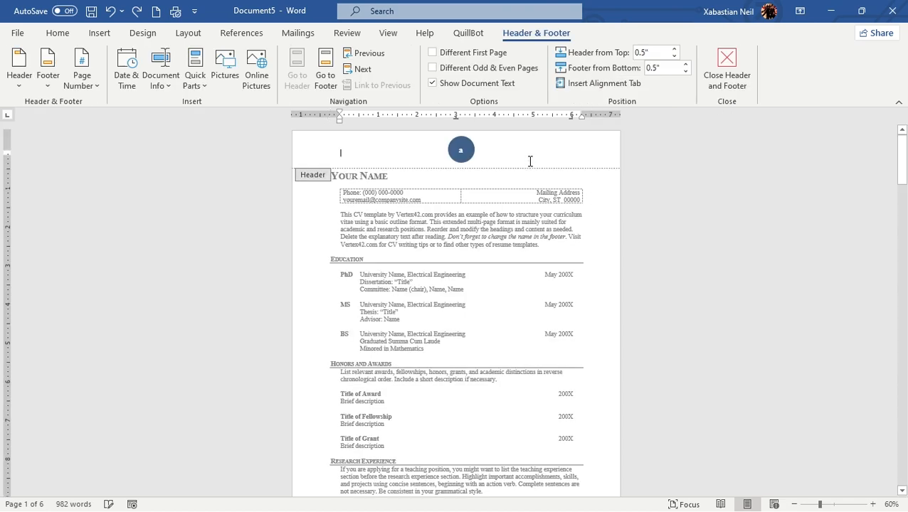
scroll(527, 161, "down", 3)
scroll(502, 173, "down", 6)
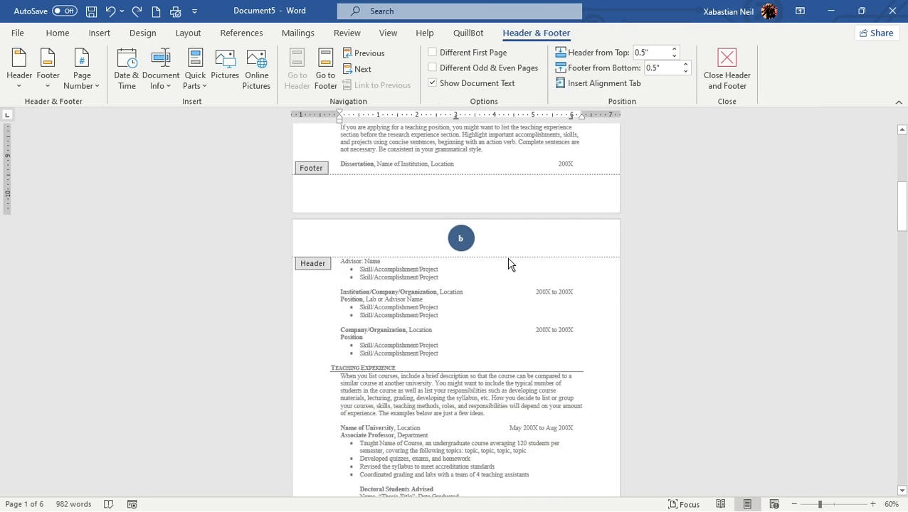
left_click(526, 235)
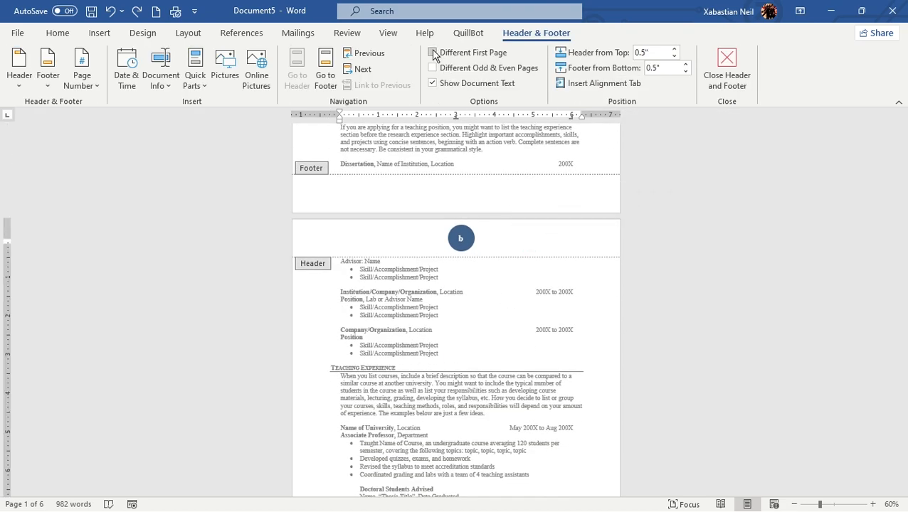
left_click(433, 52)
scroll(458, 175, "up", 10)
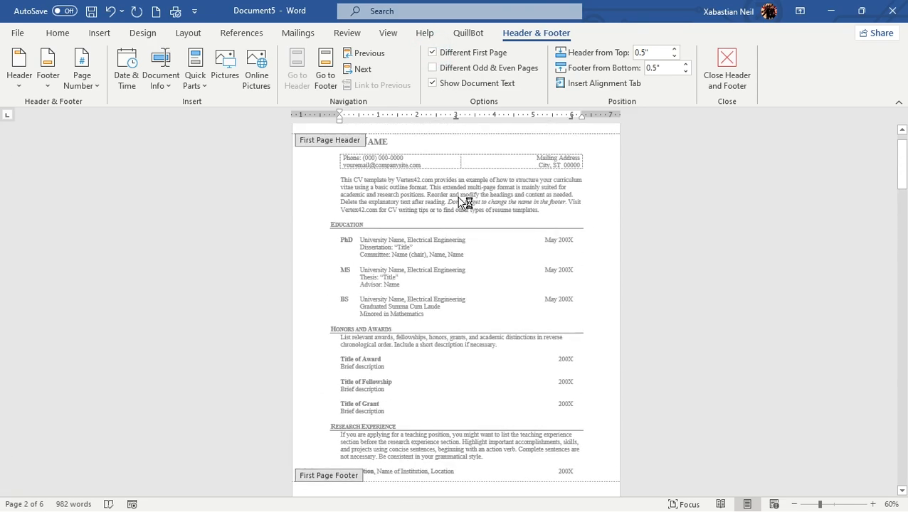
scroll(467, 205, "down", 3)
scroll(466, 205, "down", 3)
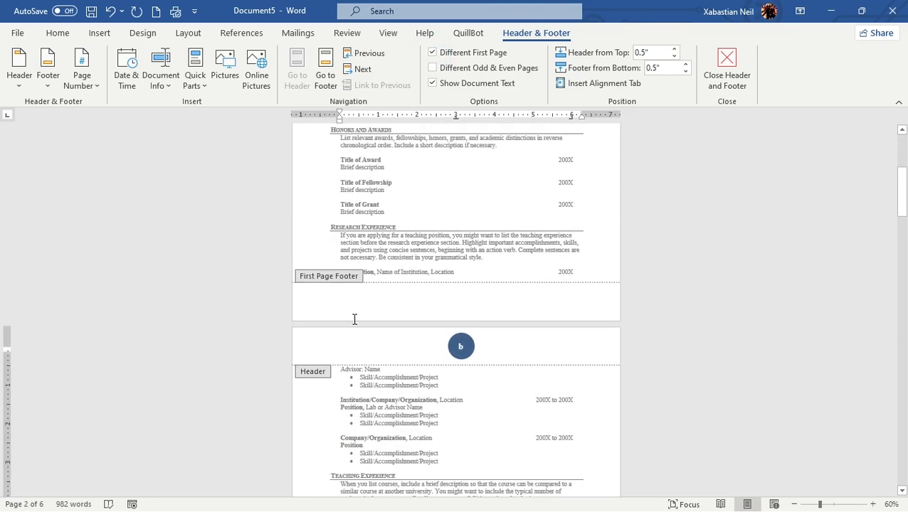
scroll(459, 347, "up", 6)
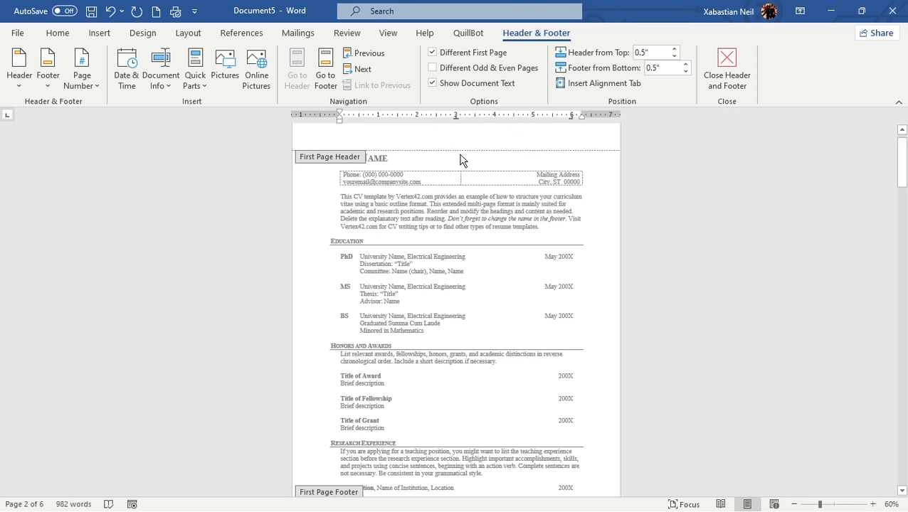
scroll(512, 284, "down", 6)
Set the number format of the page numbers to 1, 2, 3, … from the page 2 header and apply it
left_click(462, 329)
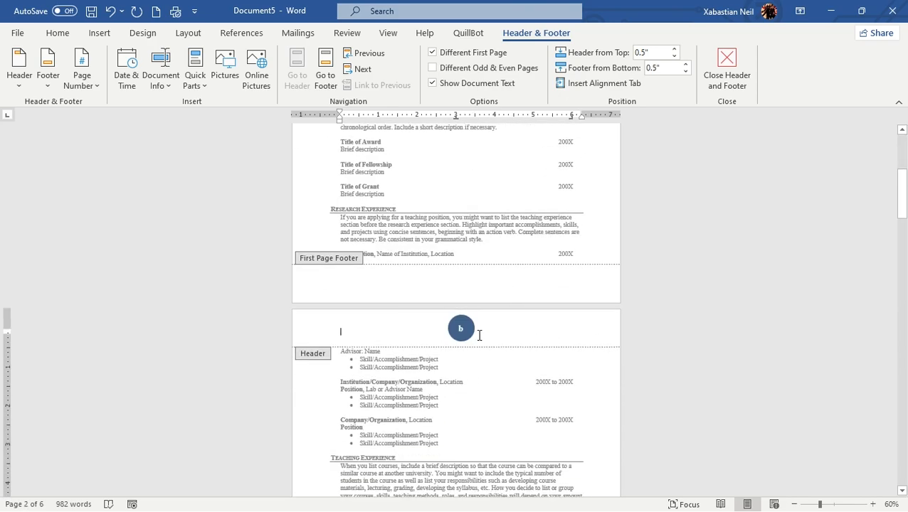
left_click(100, 33)
left_click(628, 82)
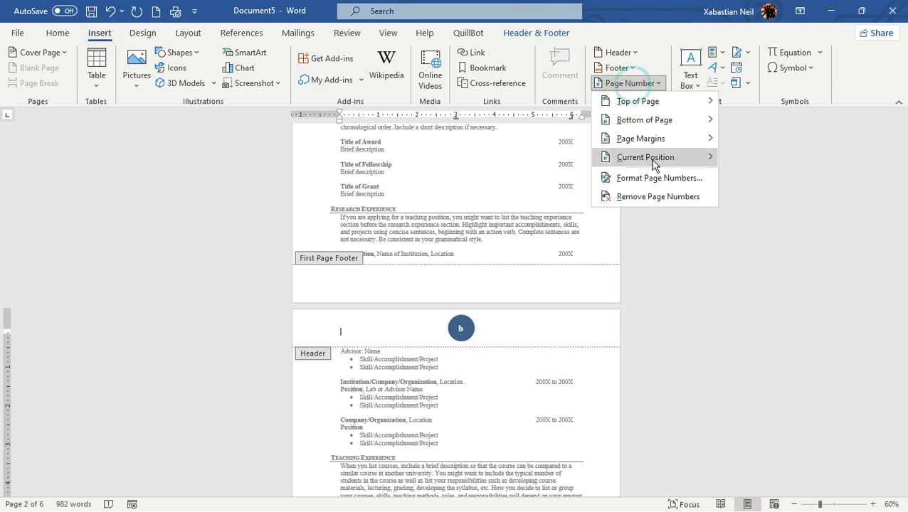
left_click(666, 183)
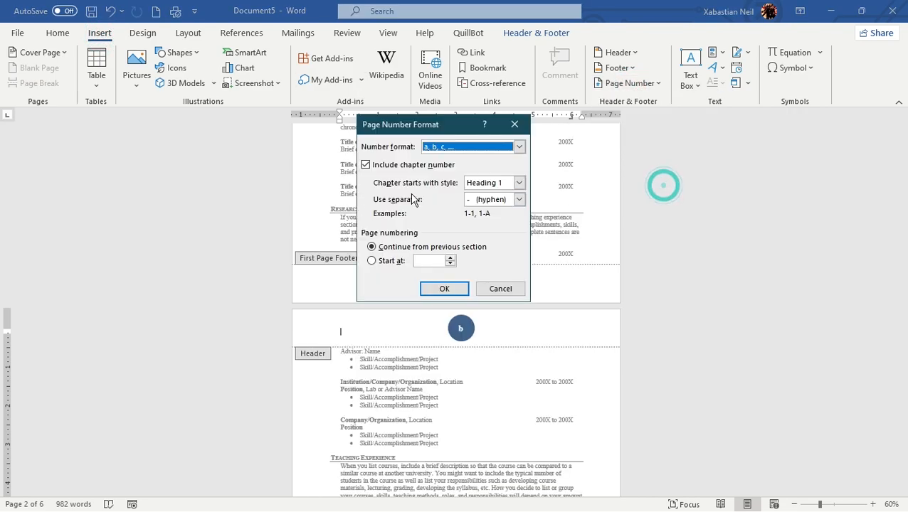
left_click(519, 147)
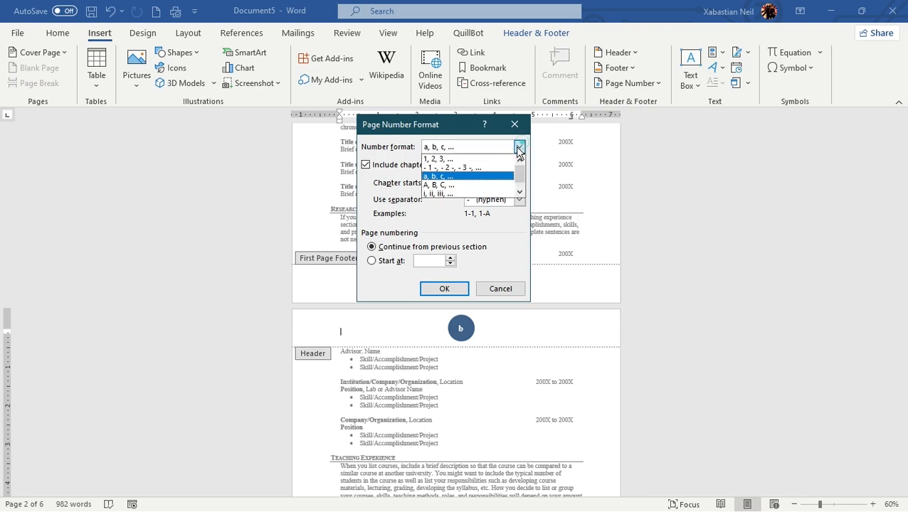
left_click(468, 163)
left_click(444, 288)
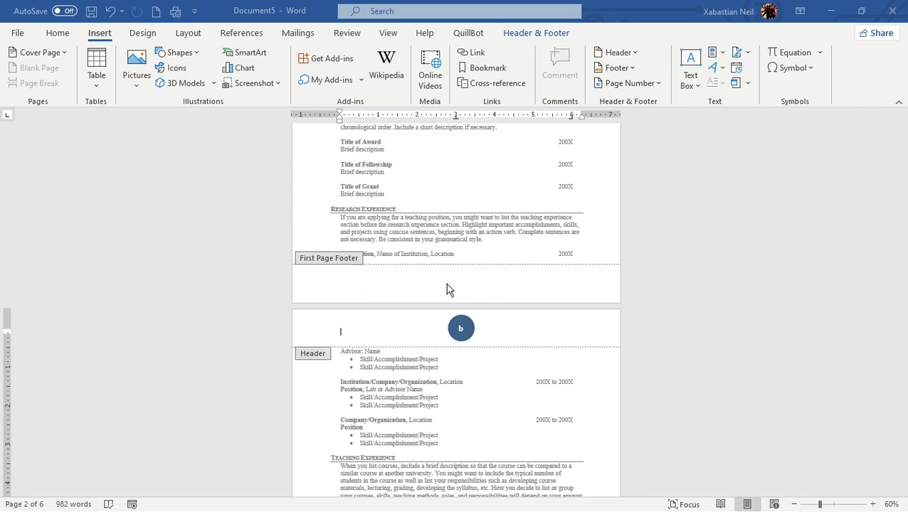
left_click(459, 298)
Examine the first-page header and the circled page number at the top of page 2
scroll(473, 327, "down", 10)
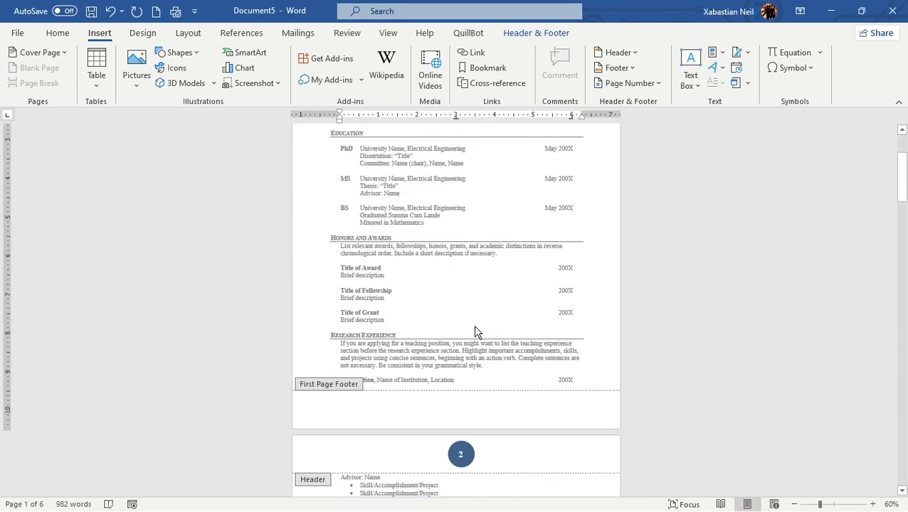
scroll(464, 334, "up", 7)
scroll(469, 346, "down", 3)
scroll(477, 426, "down", 3)
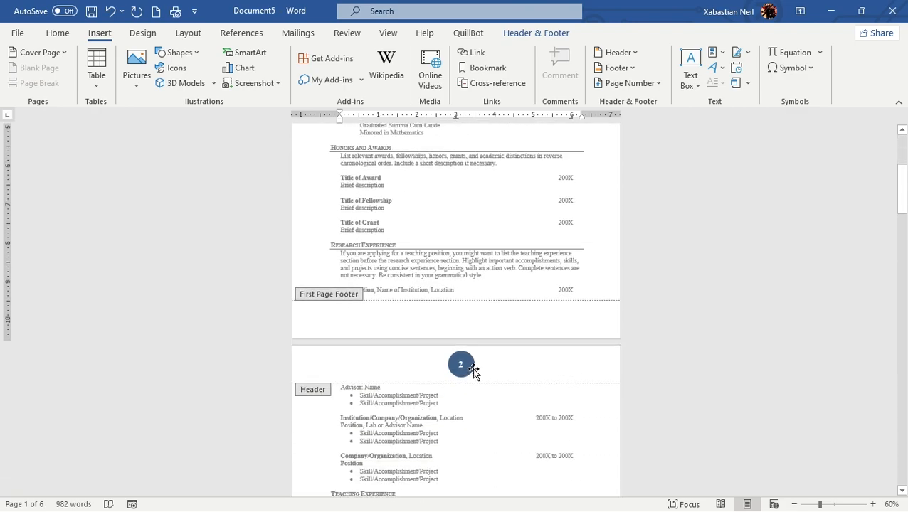
scroll(475, 368, "up", 6)
left_click(458, 155)
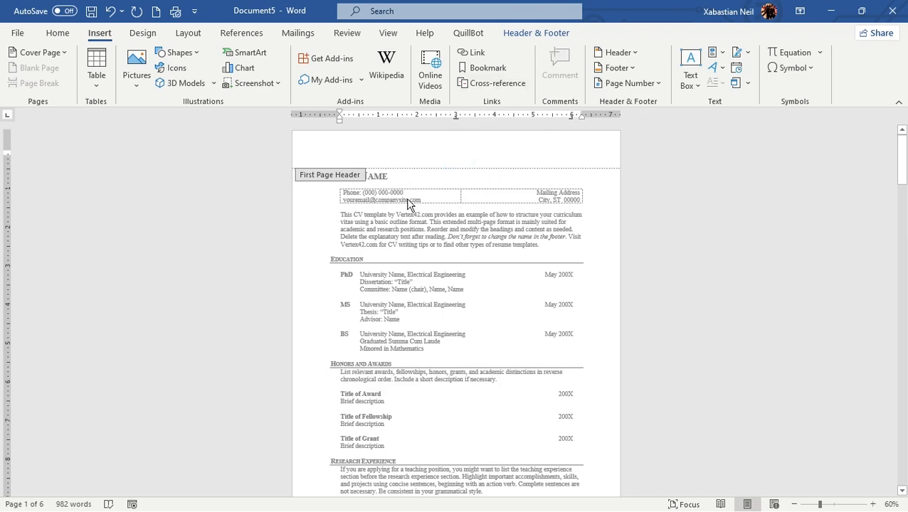
scroll(432, 211, "down", 10)
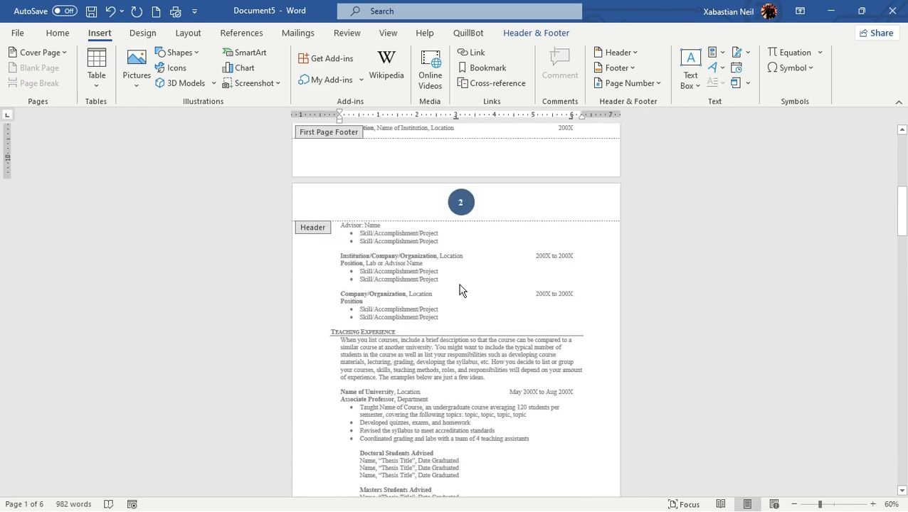
Close header editing and compare the tops of pages 1 and 2 in the normal document view
key("Escape")
scroll(478, 307, "down", 11)
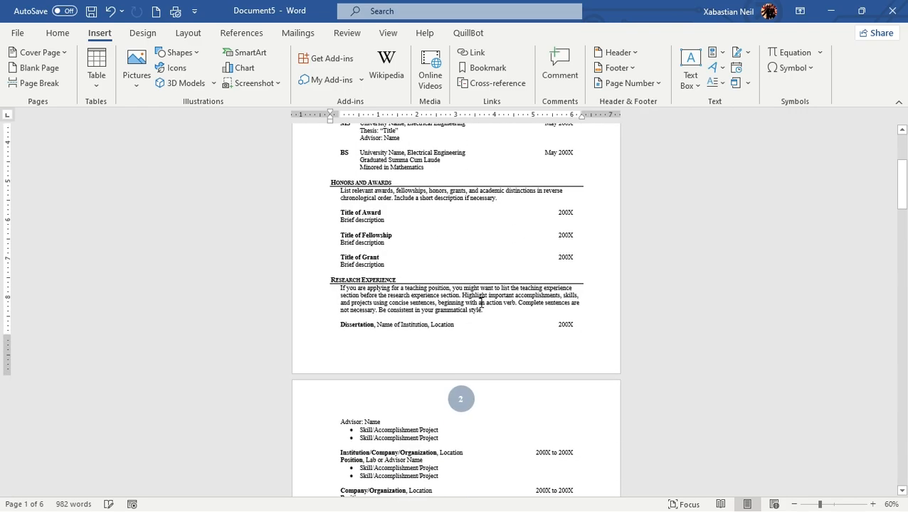
scroll(478, 308, "down", 3)
scroll(475, 287, "up", 4)
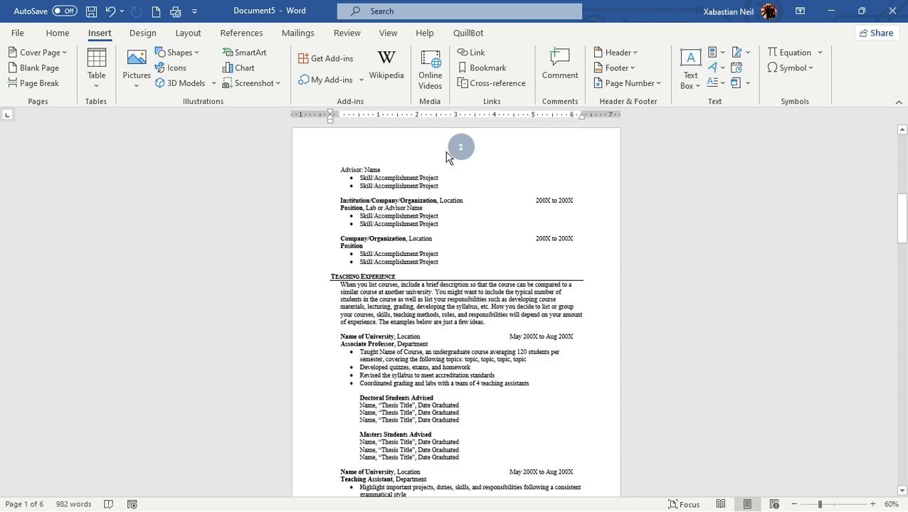
scroll(471, 192, "up", 5)
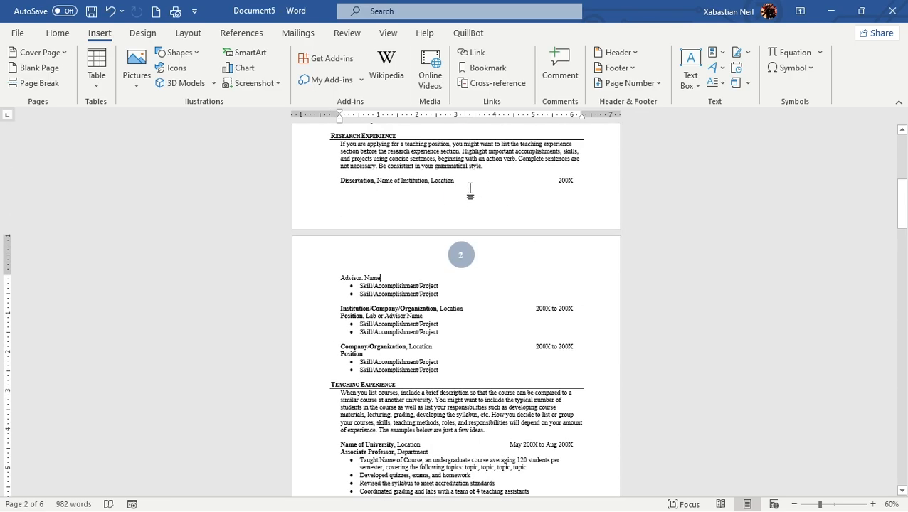
scroll(472, 189, "up", 5)
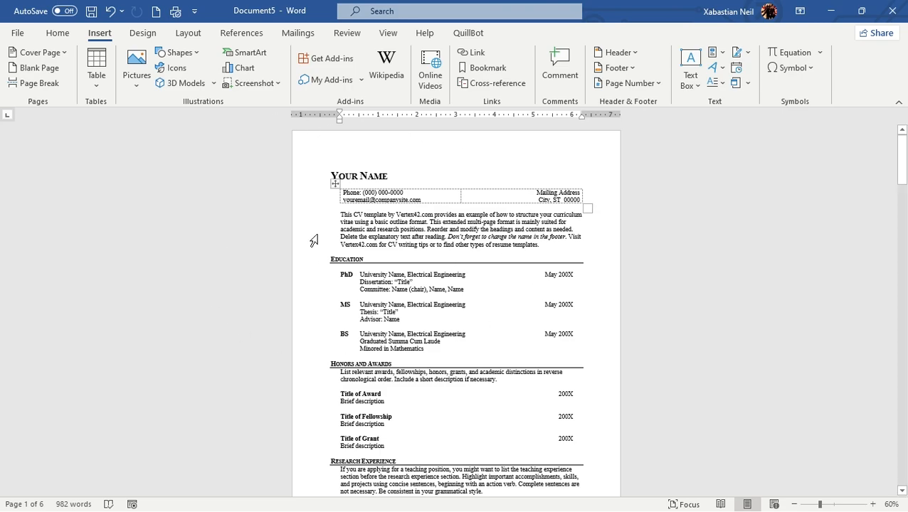
Show the paragraph marks and hidden formatting symbols, and examine the body text and page numbers throughout the document
left_click(58, 33)
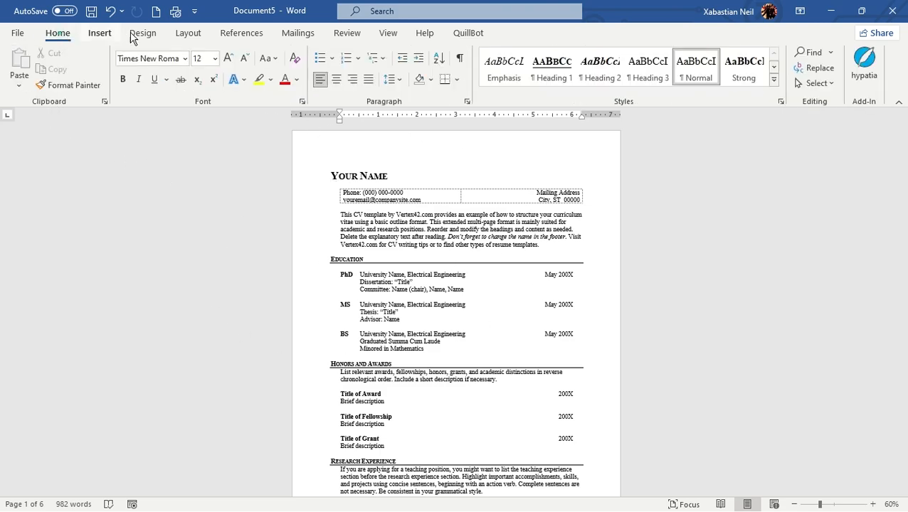
left_click(460, 62)
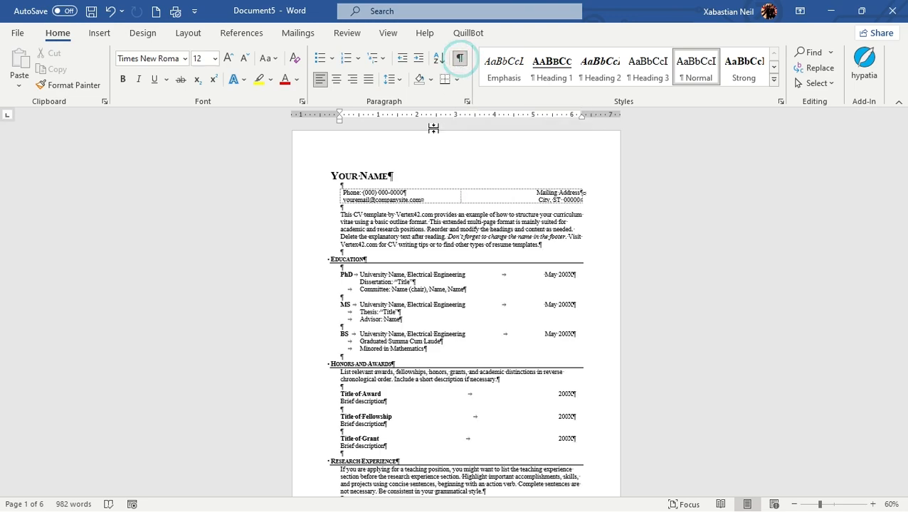
scroll(391, 208, "down", 3)
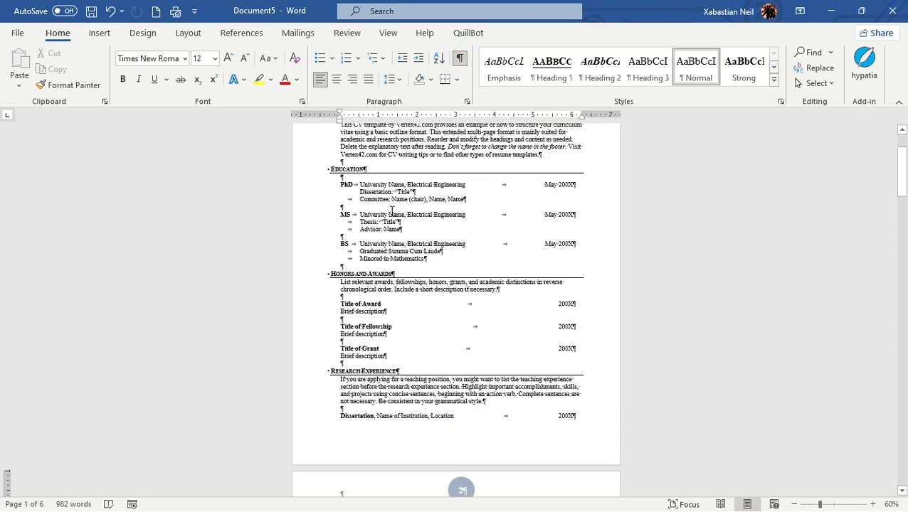
scroll(411, 222, "up", 3)
scroll(308, 227, "down", 12)
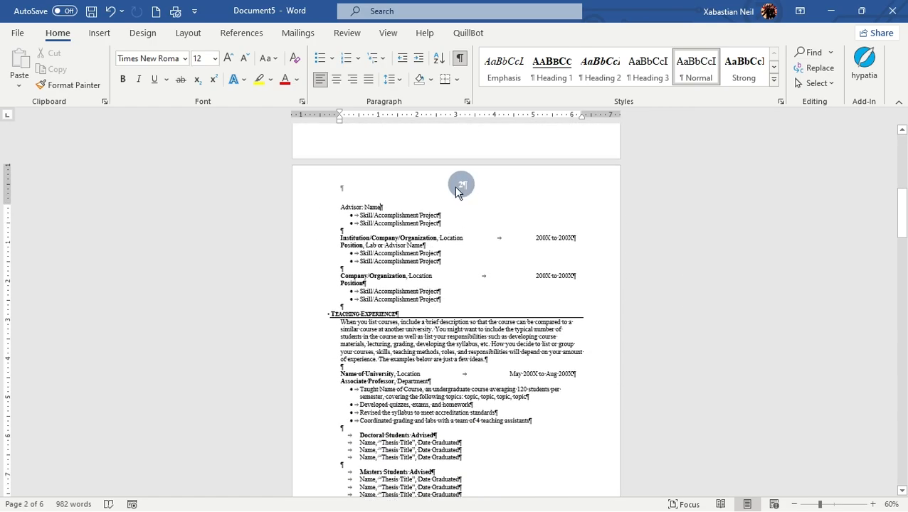
scroll(460, 186, "down", 9)
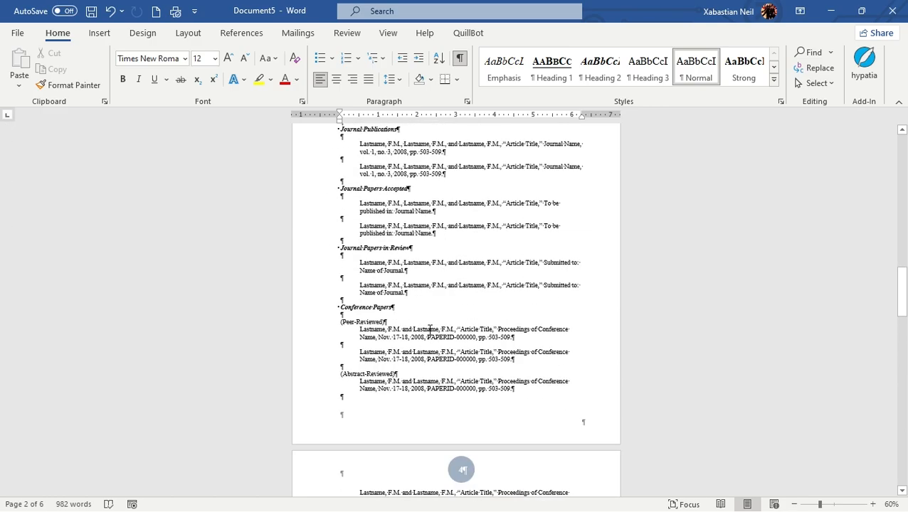
scroll(428, 332, "down", 14)
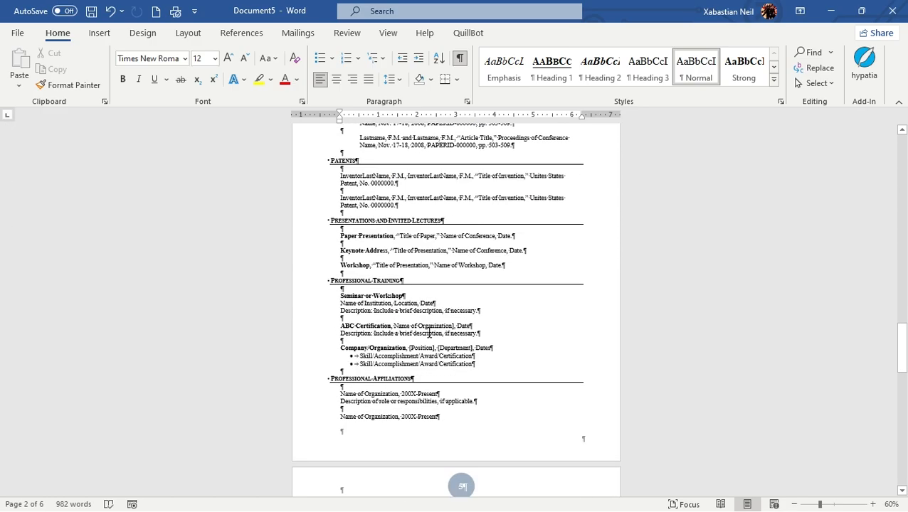
scroll(430, 335, "down", 3)
scroll(429, 333, "up", 14)
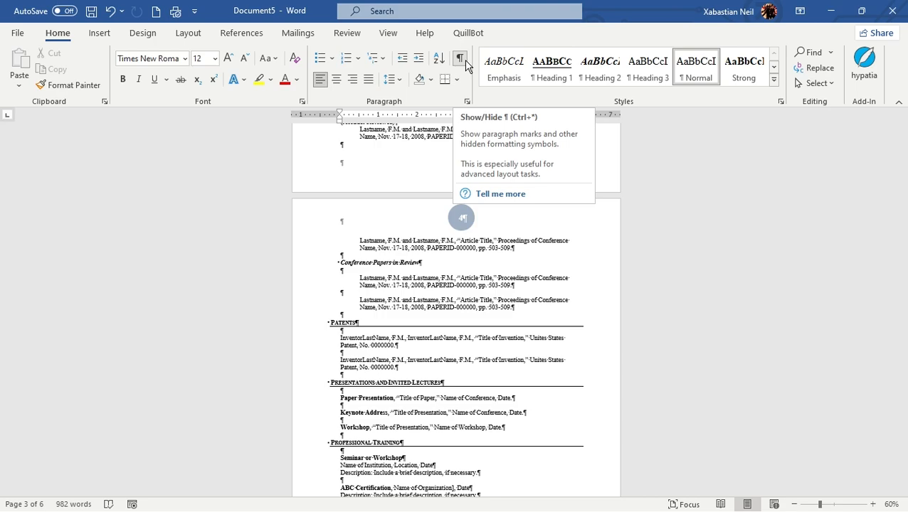
Hide the paragraph marks and formatting symbols and return to the beginning of the document
left_click(461, 57)
scroll(469, 257, "up", 8)
scroll(470, 261, "up", 20)
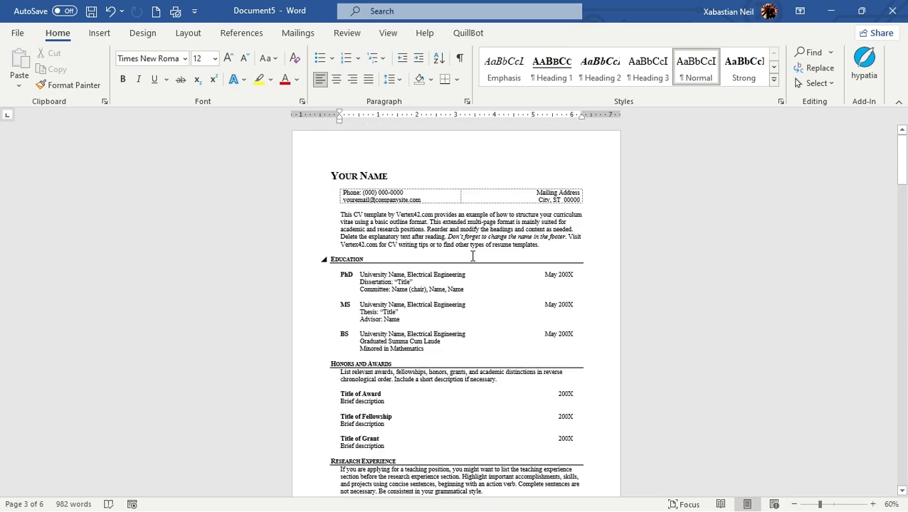
Replace the circled page number in the page 2 header with a plain left-aligned number at the top of the page
scroll(472, 256, "down", 7)
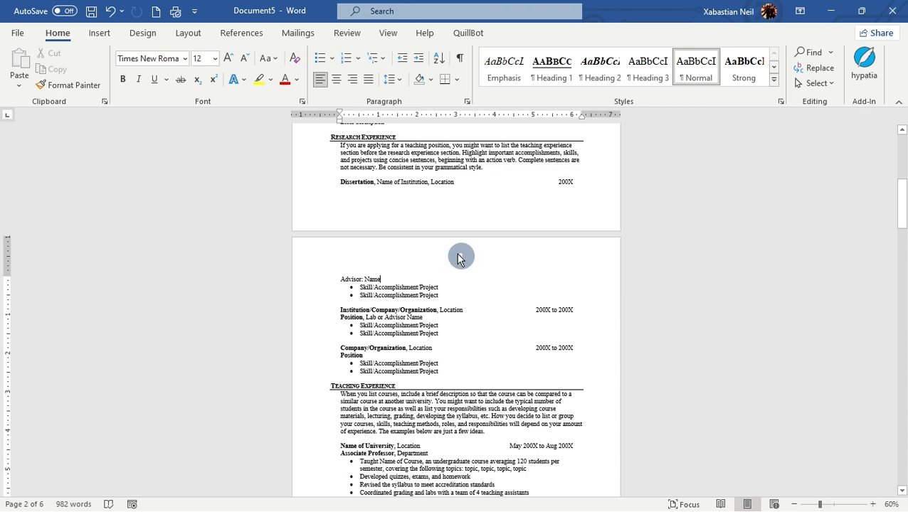
double_click(457, 256)
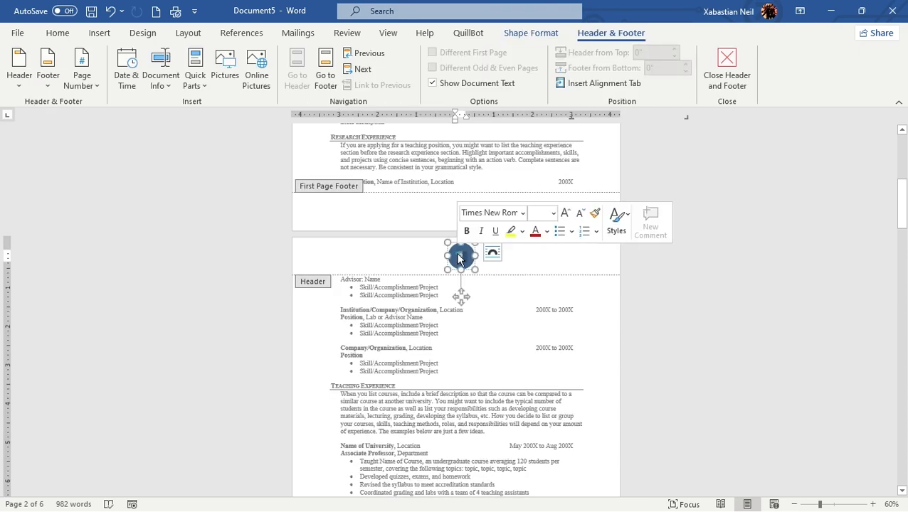
left_click(112, 36)
left_click(640, 83)
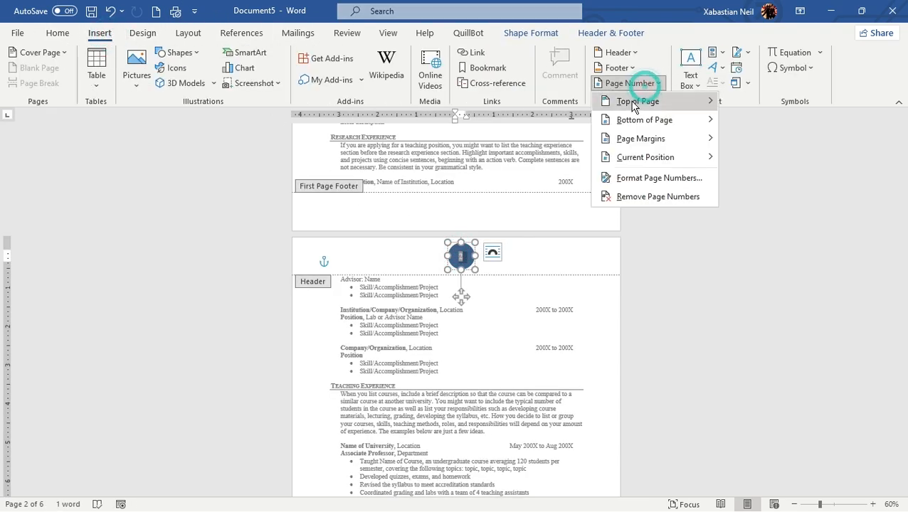
mouse_move(633, 104)
left_click(435, 152)
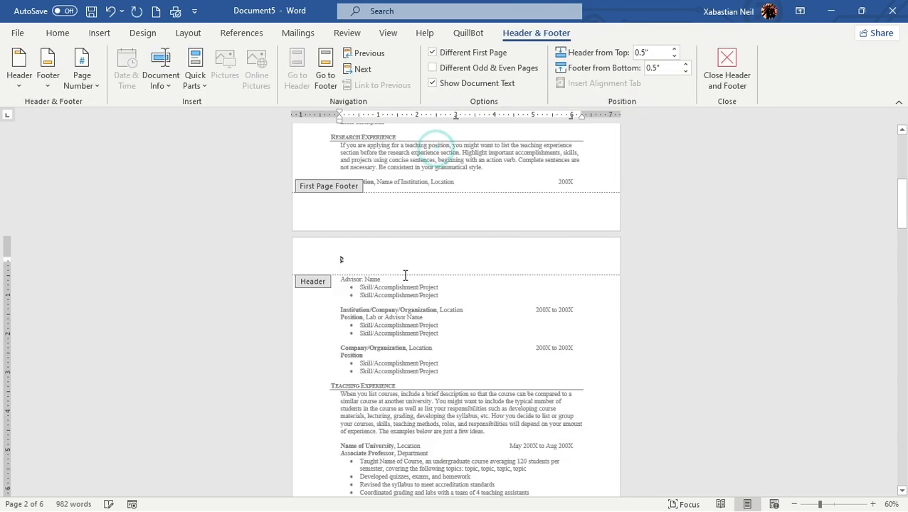
Add and remove a line break after the plain header number, close header editing, and check the number on page 3
left_click(405, 275)
left_click(346, 261)
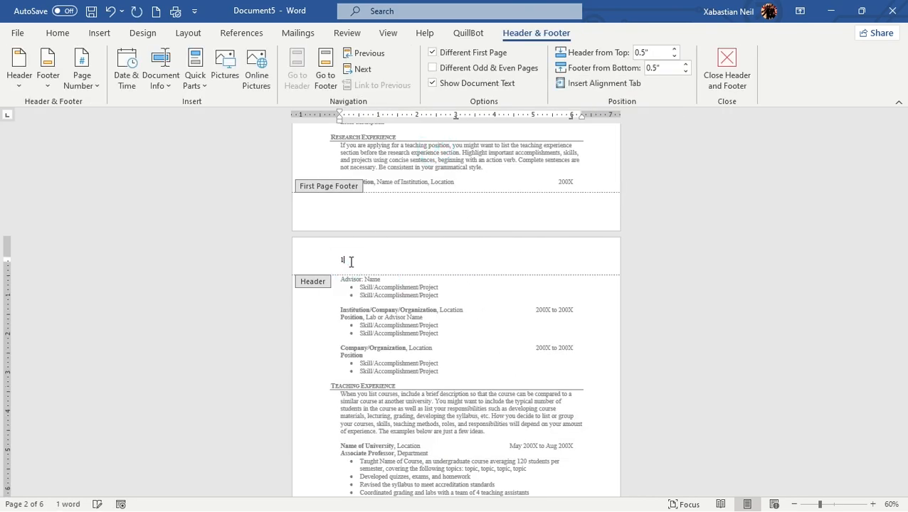
key("Return")
key("BackSpace")
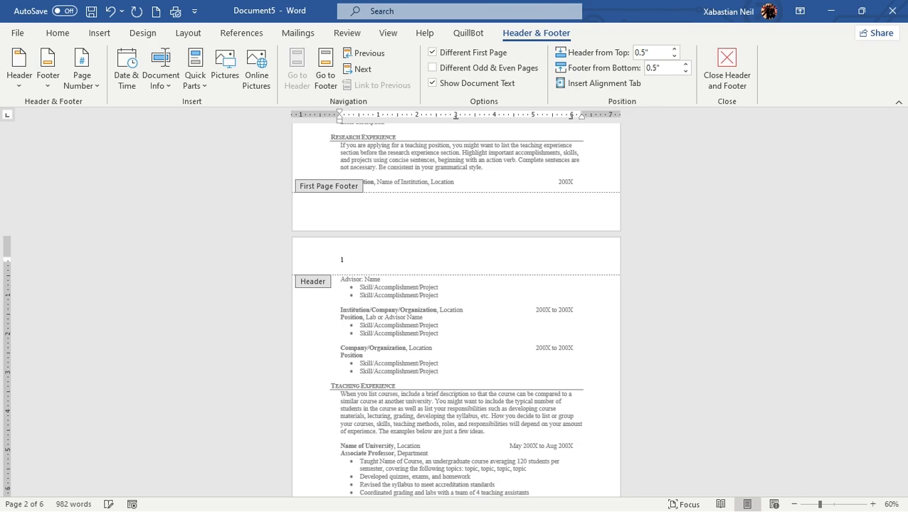
key("Escape")
scroll(469, 281, "down", 6)
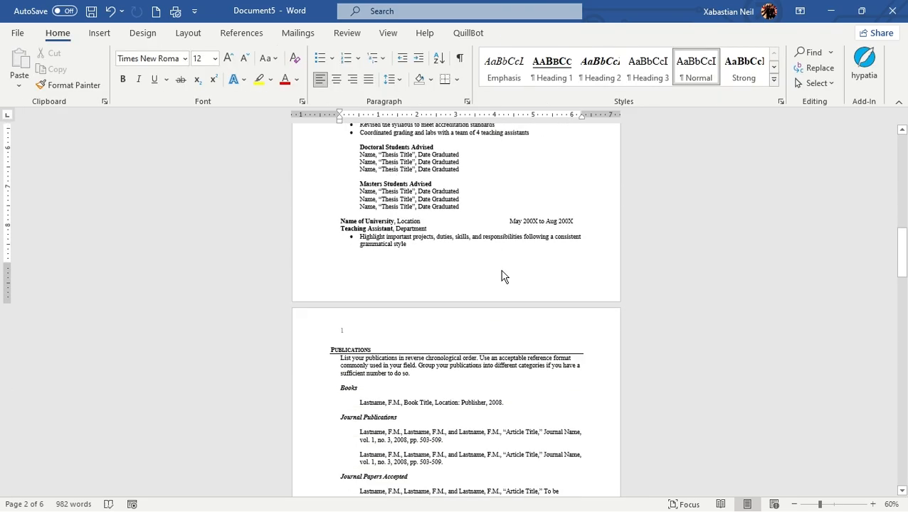
Replace the number in the page 3 header with 2, close header editing, and check the numbers on the neighbouring pages
double_click(342, 332)
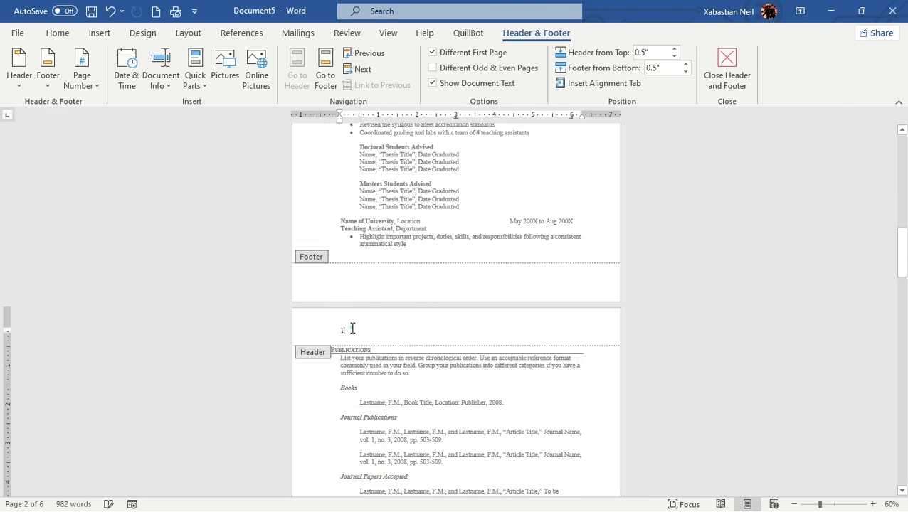
left_click(352, 328)
key("BackSpace")
type("2")
key("Escape")
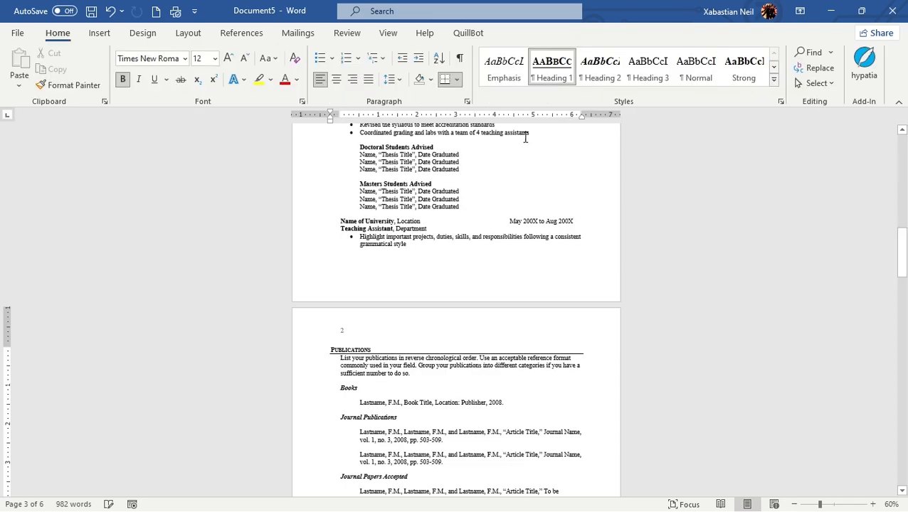
scroll(418, 257, "up", 5)
scroll(356, 252, "down", 1)
scroll(359, 249, "up", 3)
scroll(361, 246, "down", 3)
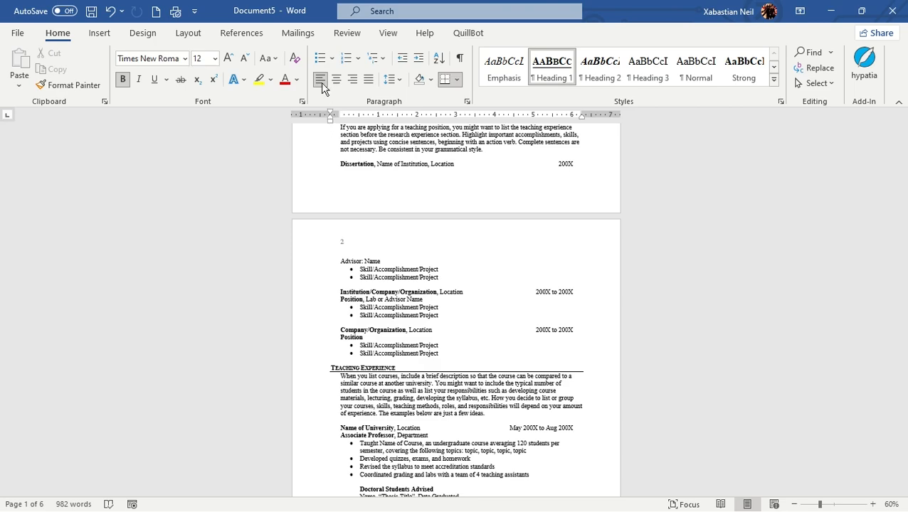
Turn on different odd and even pages from the page 2 header, check the first-page and even-page headers, and close header editing
left_click(364, 251)
double_click(364, 251)
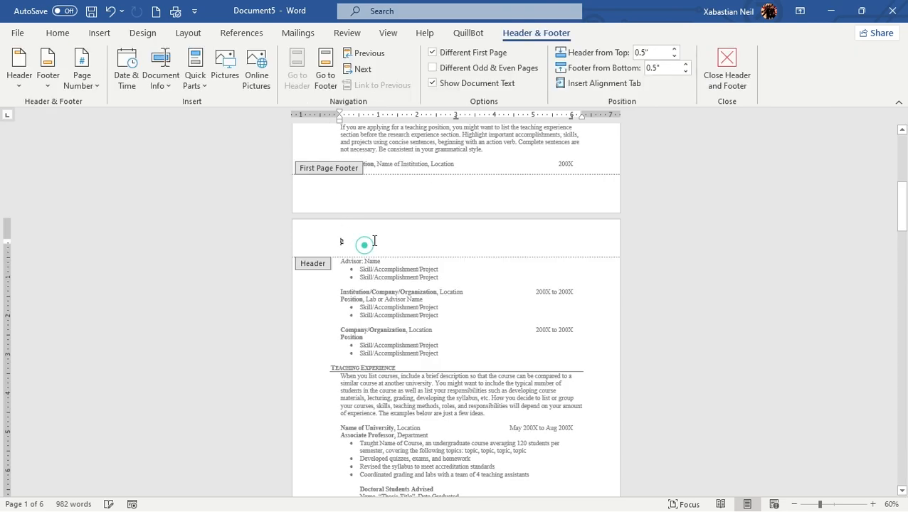
left_click(484, 69)
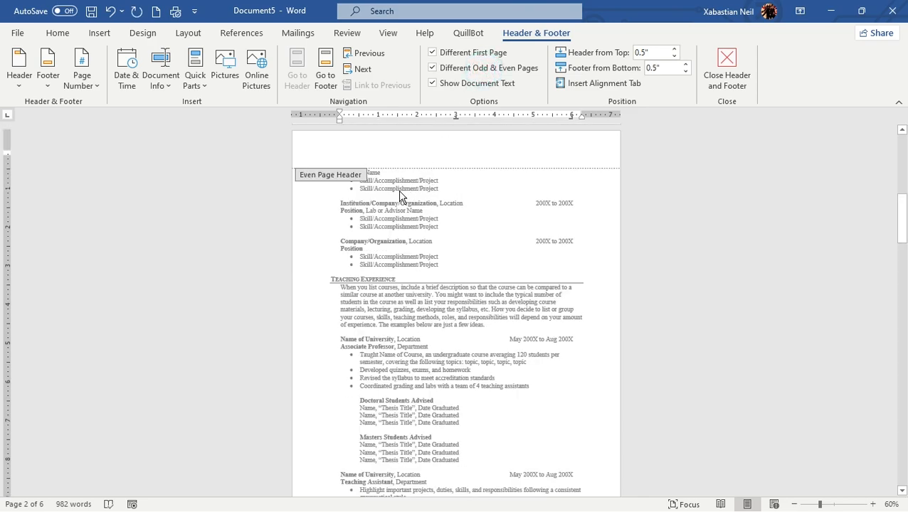
scroll(399, 197, "down", 2)
scroll(399, 196, "up", 10)
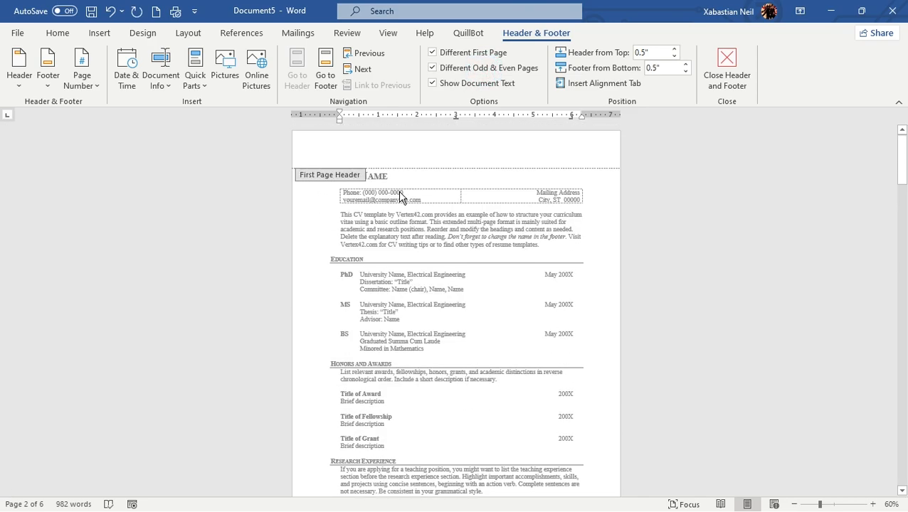
scroll(391, 219, "down", 3)
scroll(392, 219, "down", 3)
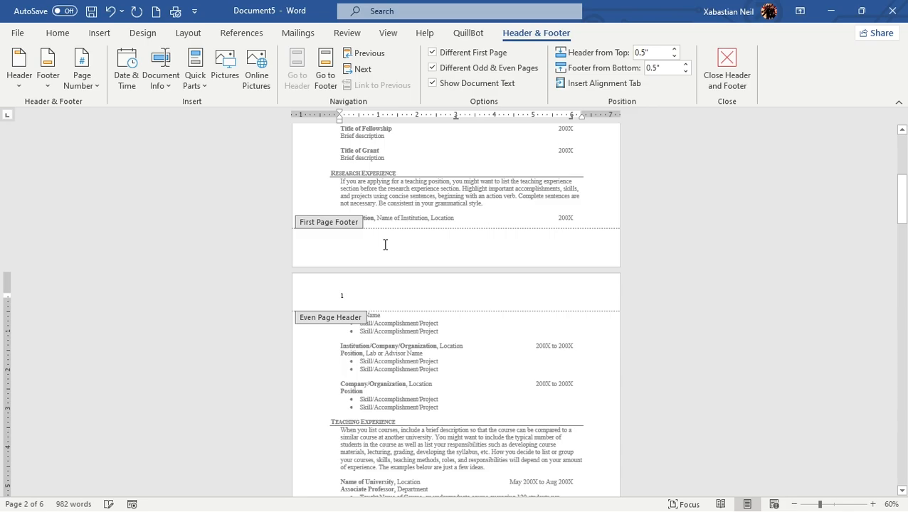
key("Escape")
Examine the header page numbers on the odd and even pages through to the References page
scroll(394, 252, "down", 15)
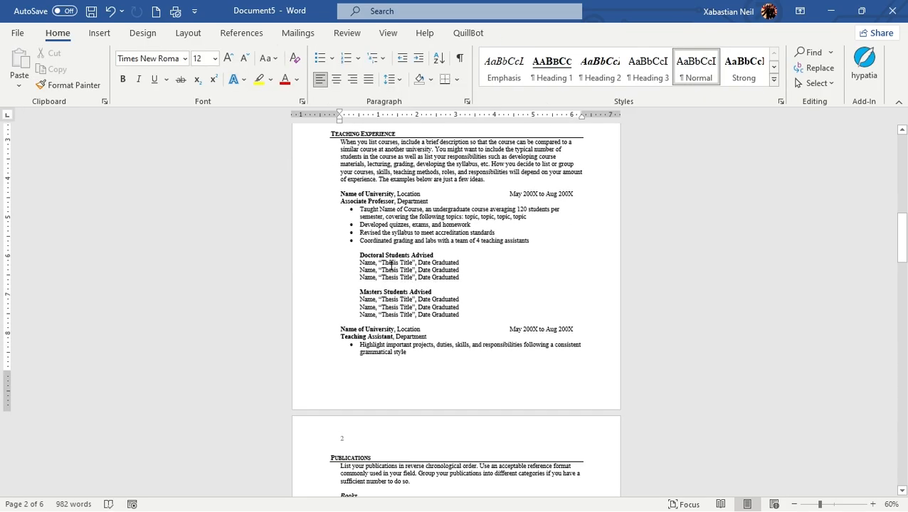
scroll(377, 235, "up", 10)
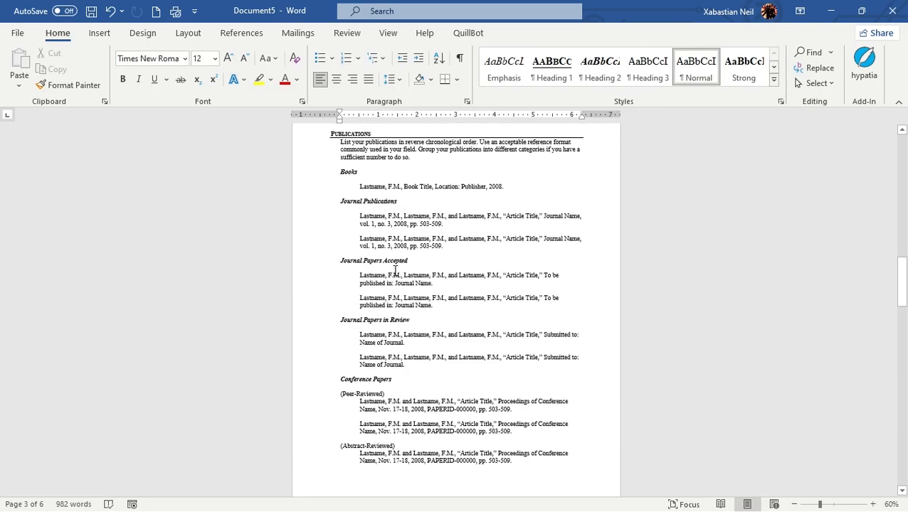
scroll(346, 317, "down", 6)
scroll(346, 318, "down", 3)
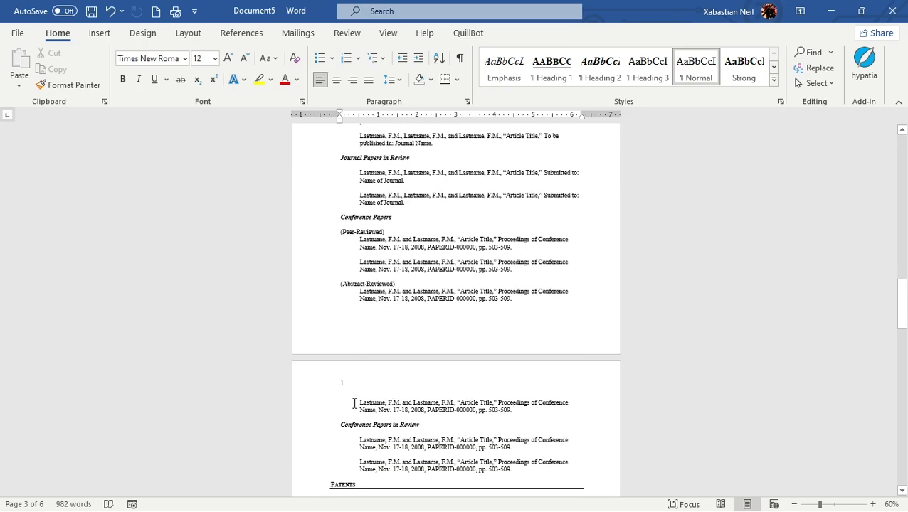
scroll(360, 363, "down", 12)
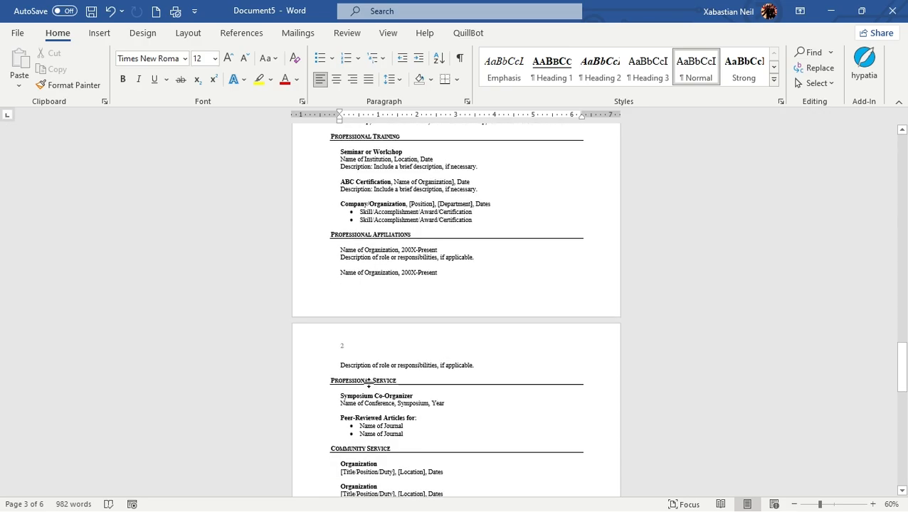
scroll(362, 338, "down", 14)
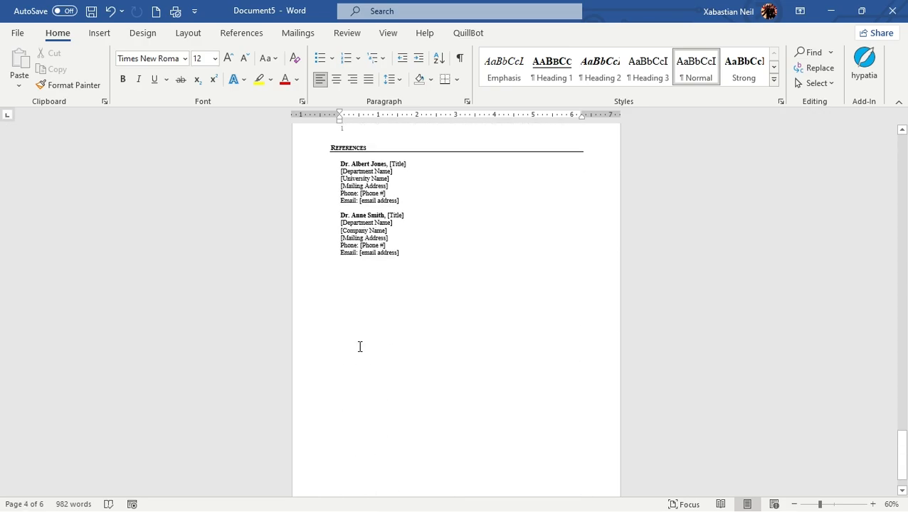
scroll(361, 345, "up", 14)
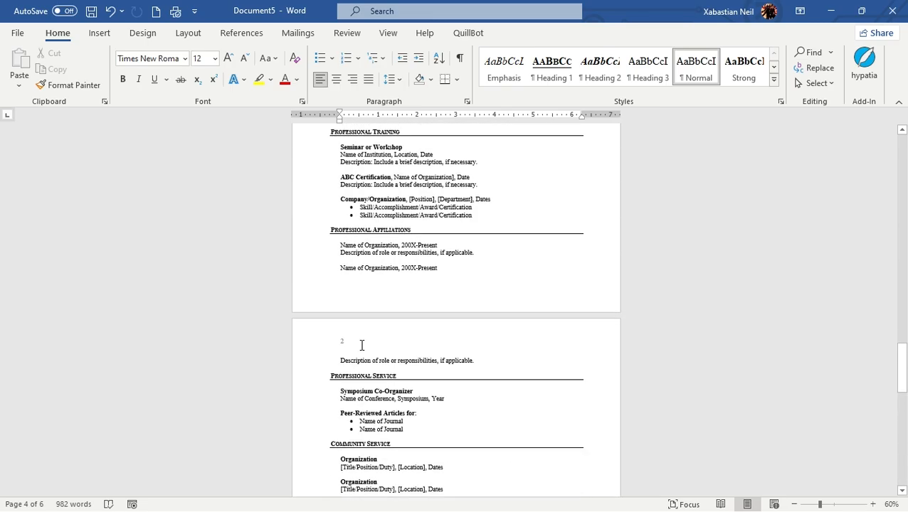
scroll(361, 347, "up", 8)
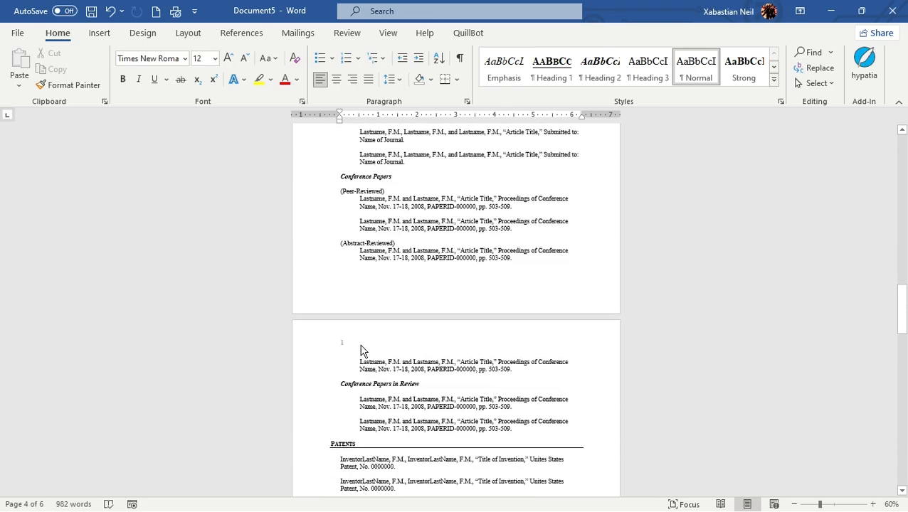
Replace the even page header number on page 2 with a plain left-aligned top-of-page number and close header editing
left_click(101, 34)
scroll(388, 323, "up", 10)
scroll(388, 254, "up", 10)
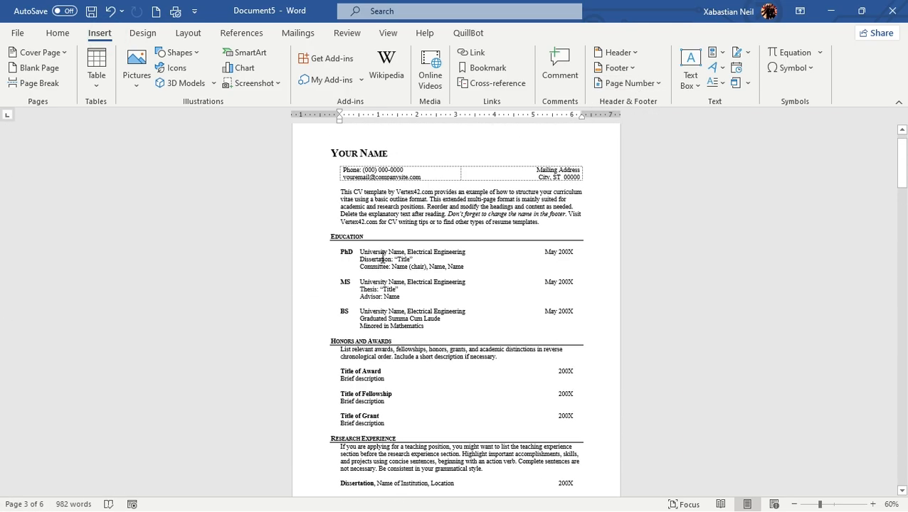
scroll(360, 290, "down", 11)
scroll(360, 290, "down", 3)
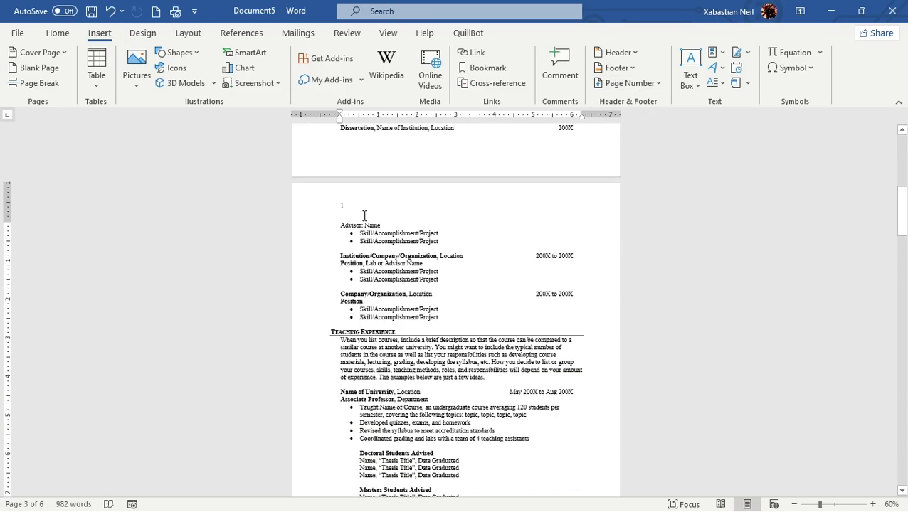
double_click(365, 208)
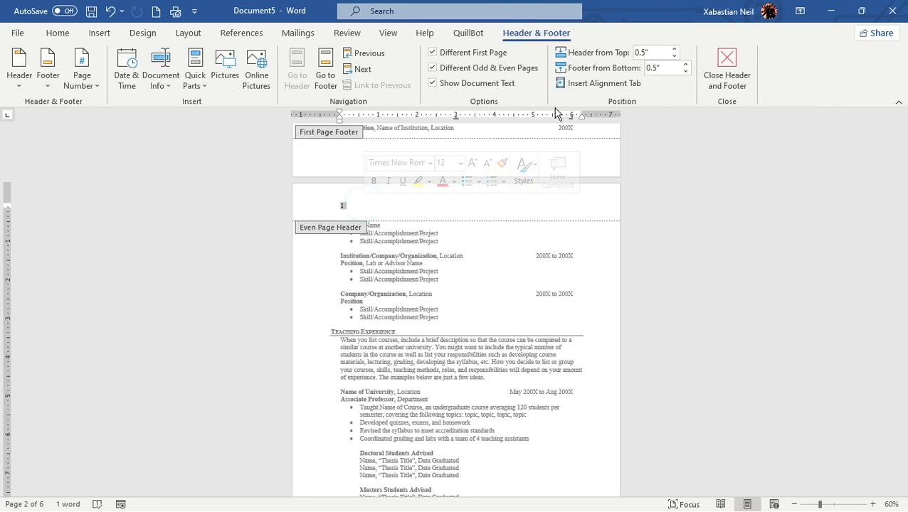
left_click(99, 33)
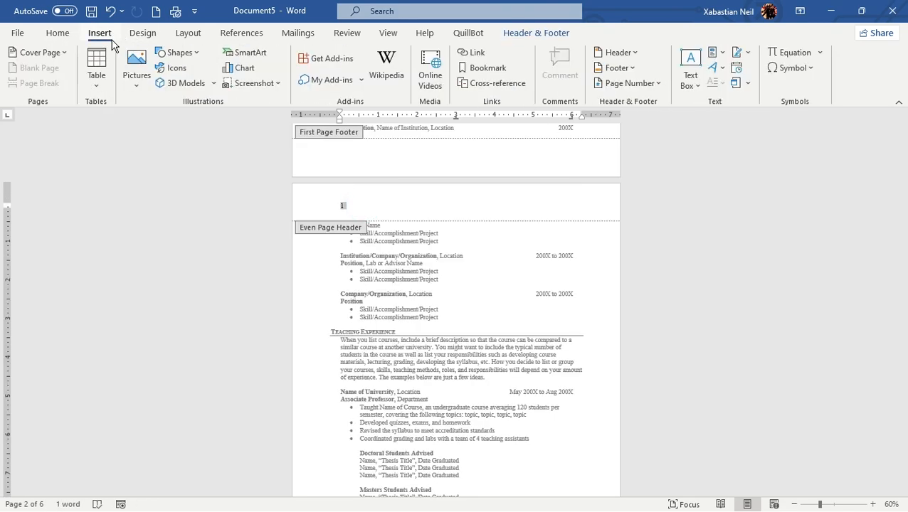
left_click(630, 83)
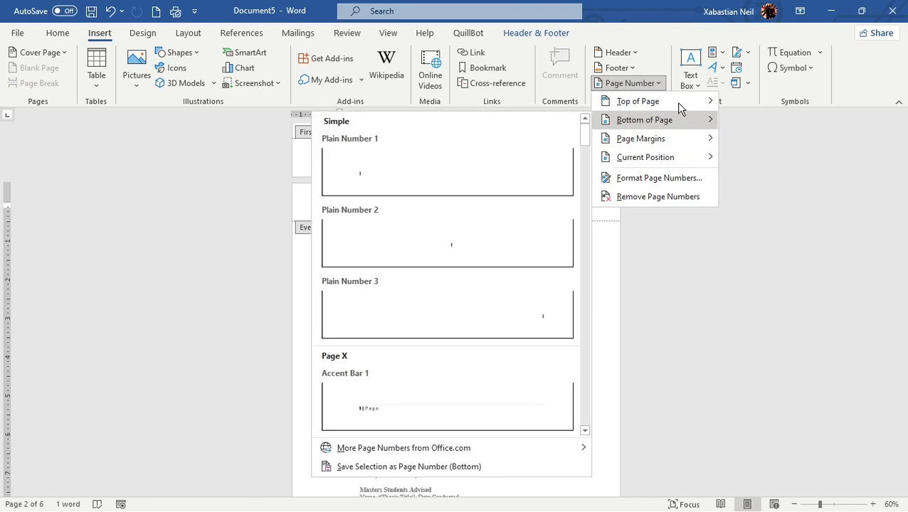
mouse_move(643, 101)
left_click(489, 167)
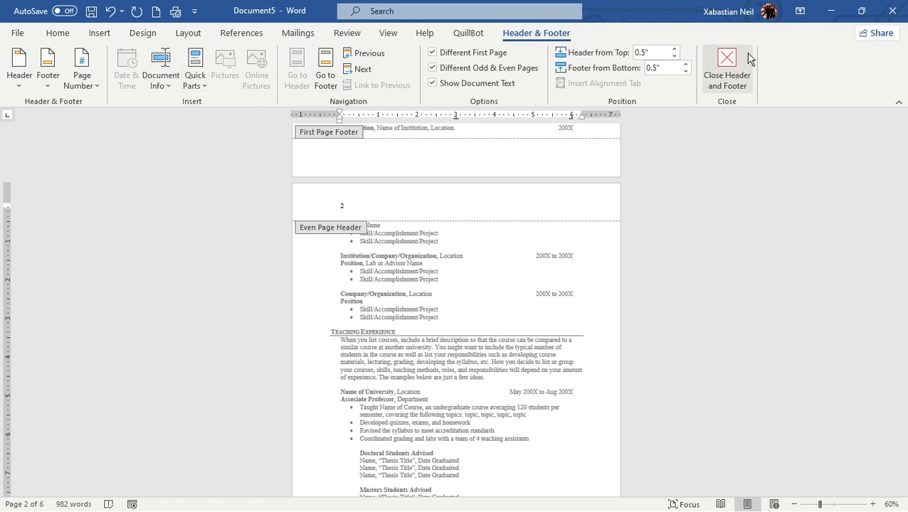
left_click(725, 70)
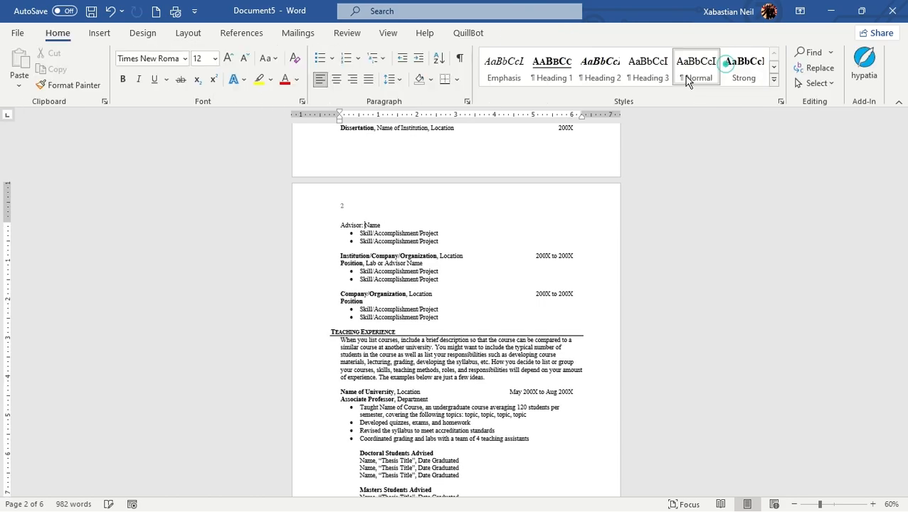
Exclude the chapter number from the page number format, keep numbering continued from the previous section, and check the header numbers
left_click(100, 33)
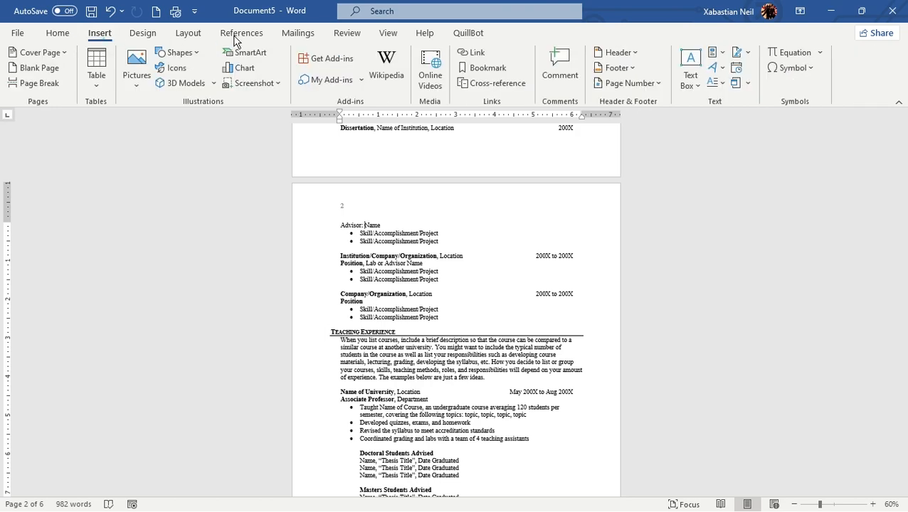
left_click(629, 84)
mouse_move(649, 107)
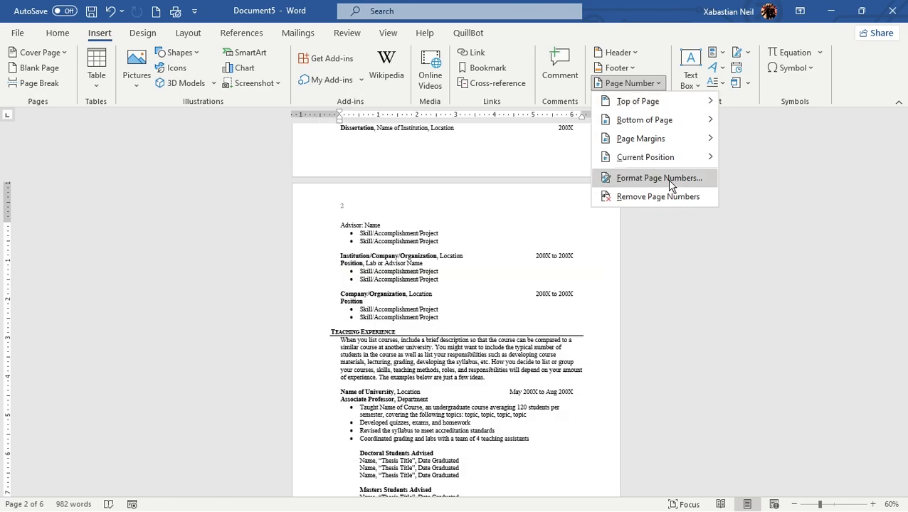
left_click(669, 182)
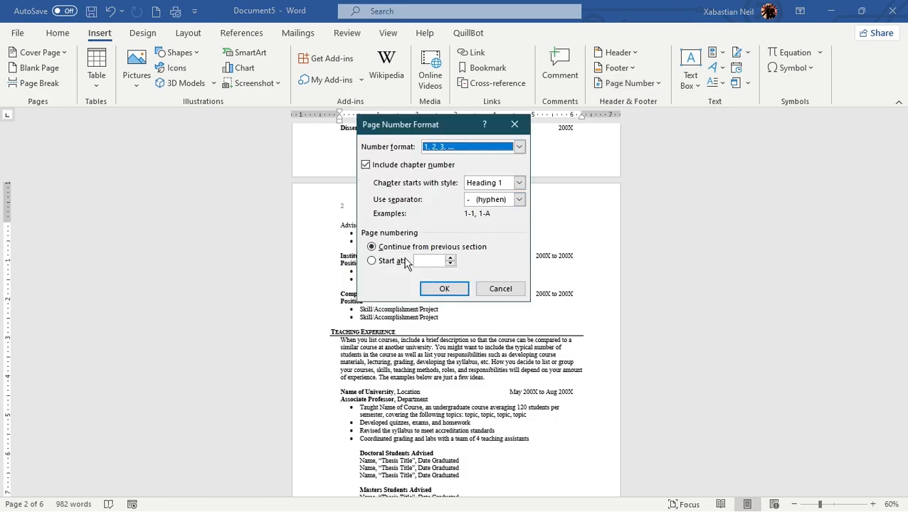
left_click(366, 165)
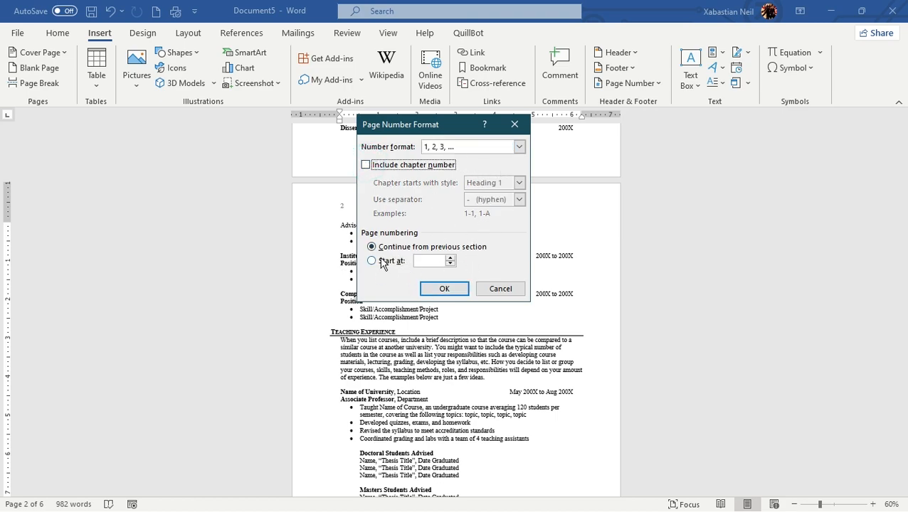
left_click(442, 289)
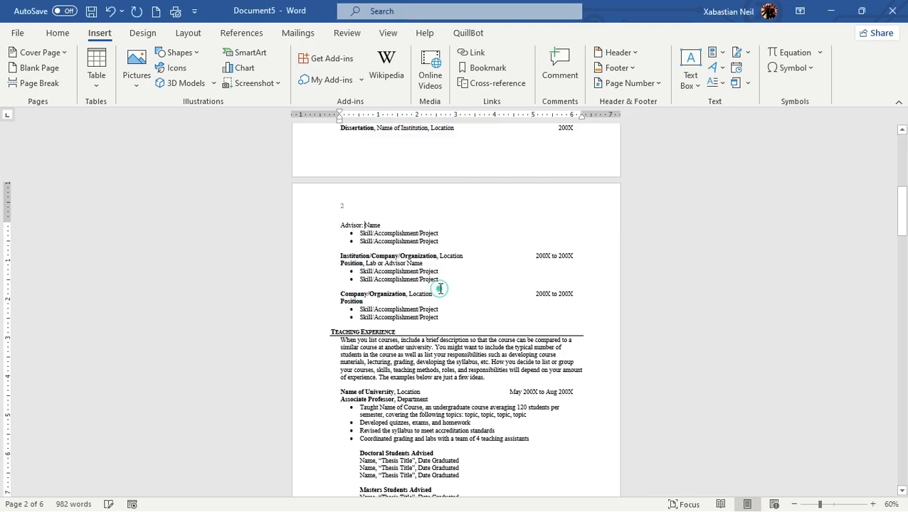
scroll(440, 288, "up", 10)
scroll(439, 289, "down", 5)
scroll(439, 289, "down", 15)
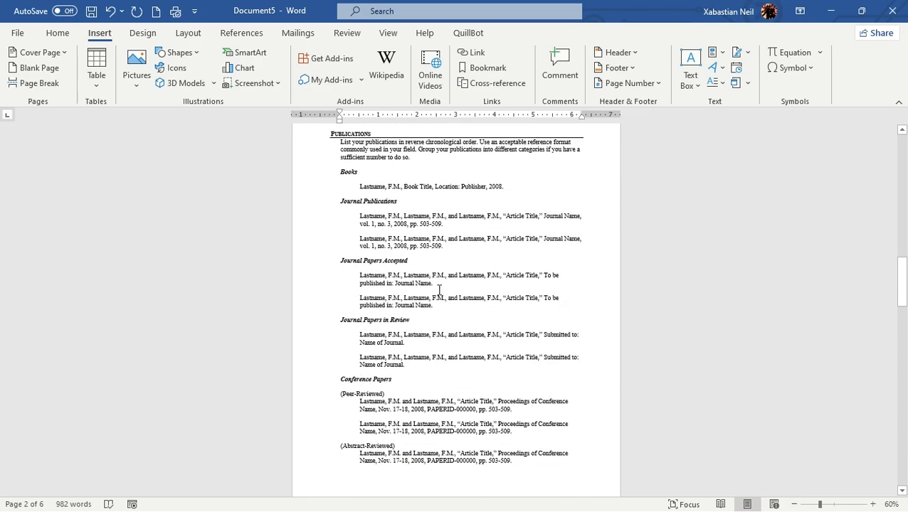
scroll(439, 289, "down", 15)
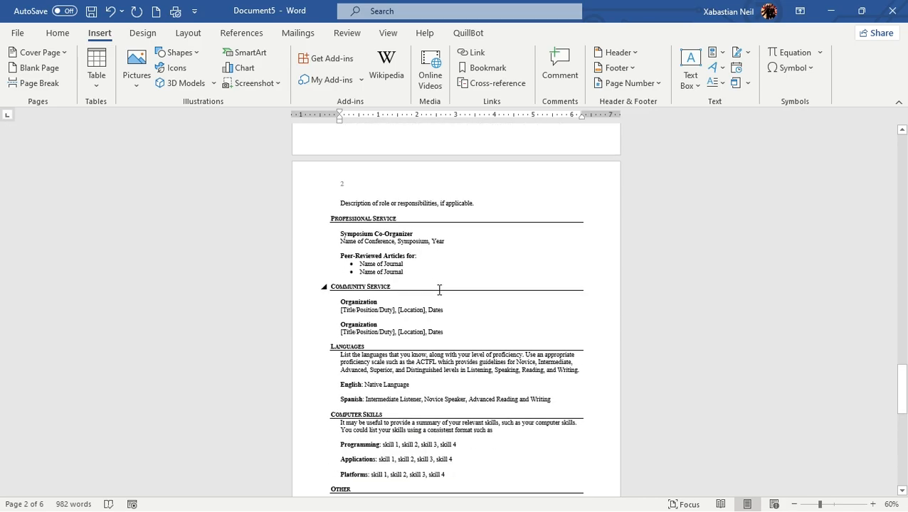
Turn off different odd and even pages from the page 4 header, close header editing, and check the numbers back to page 1
scroll(437, 291, "up", 12)
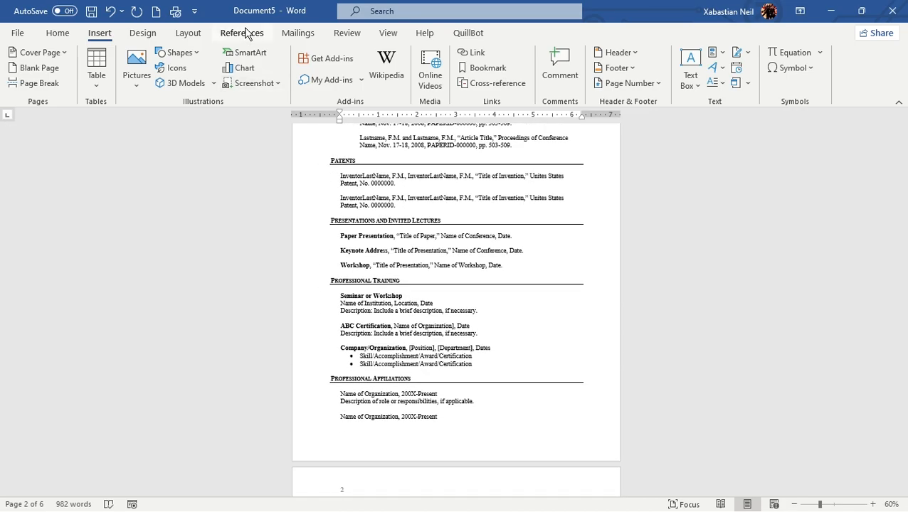
scroll(356, 158, "up", 4)
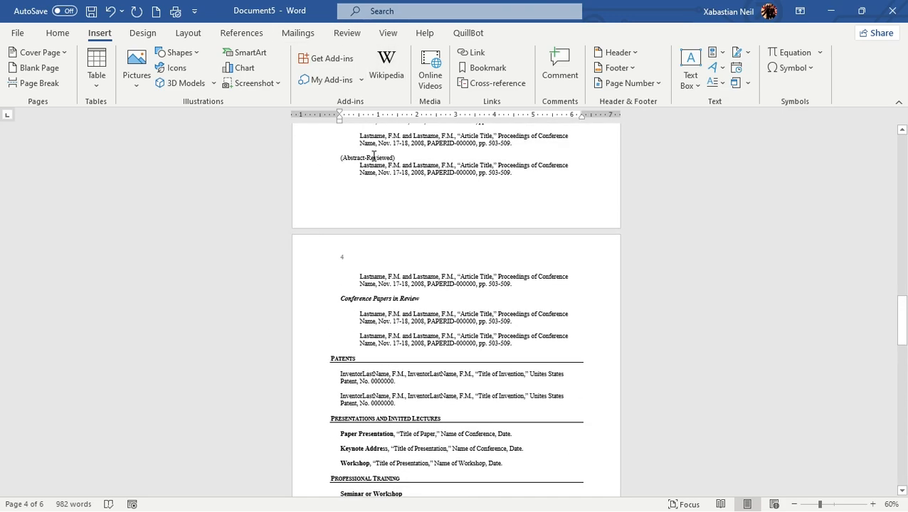
double_click(396, 256)
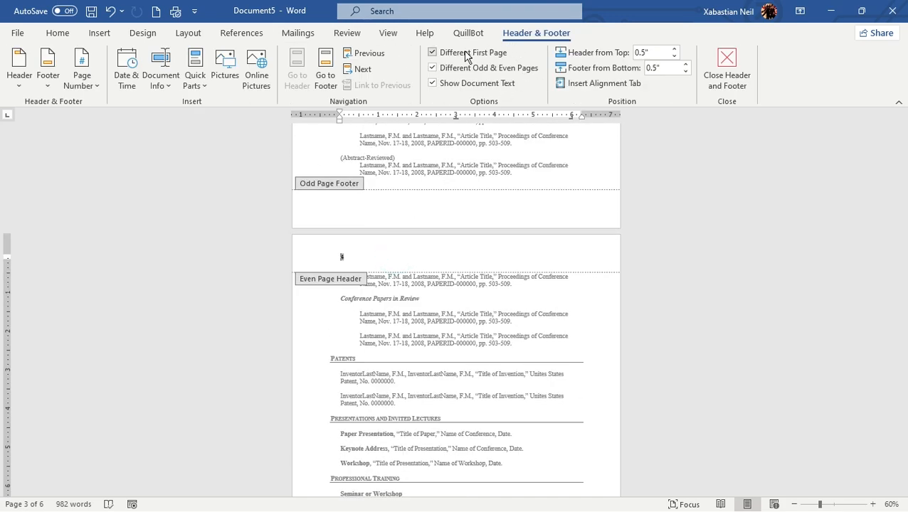
left_click(435, 68)
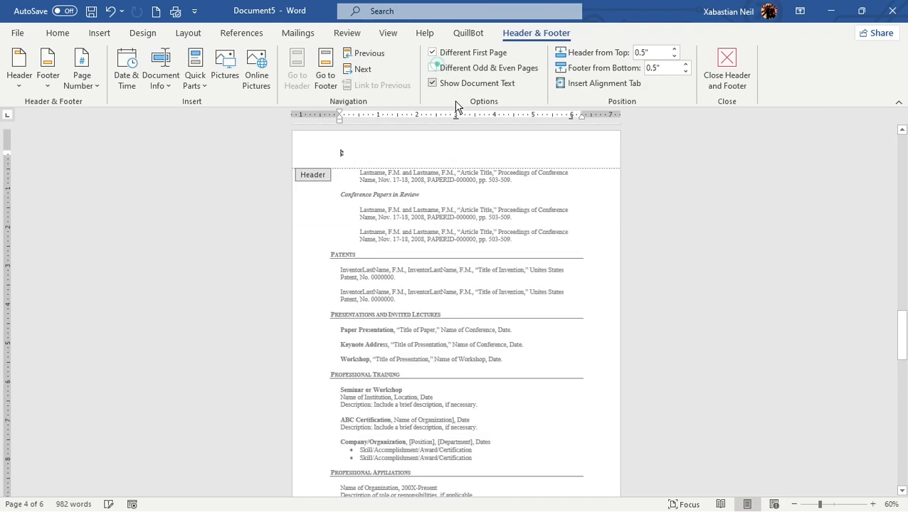
double_click(427, 231)
scroll(427, 229, "up", 8)
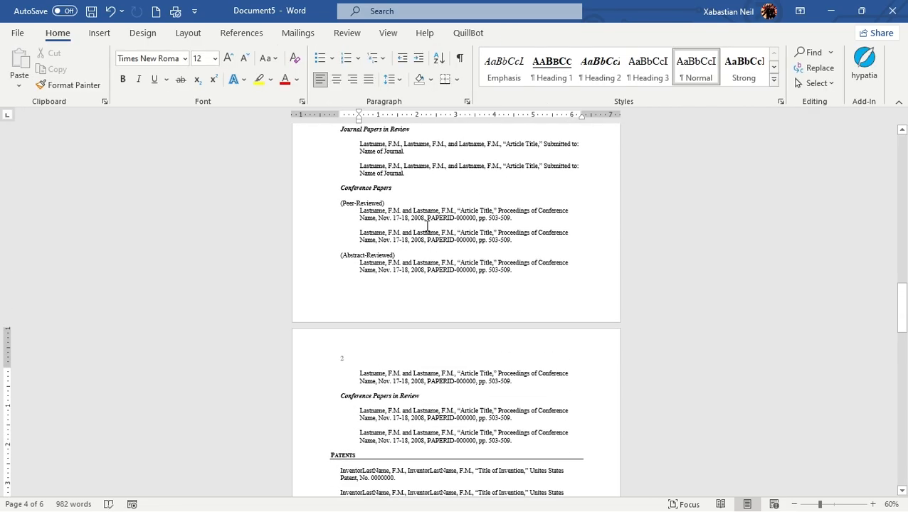
scroll(427, 226, "up", 15)
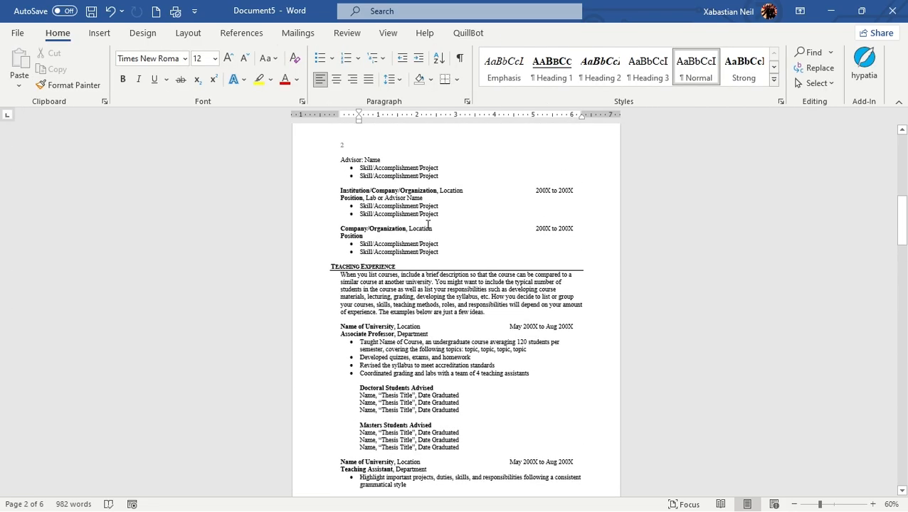
scroll(430, 226, "up", 5)
scroll(408, 199, "down", 3)
scroll(407, 203, "up", 3)
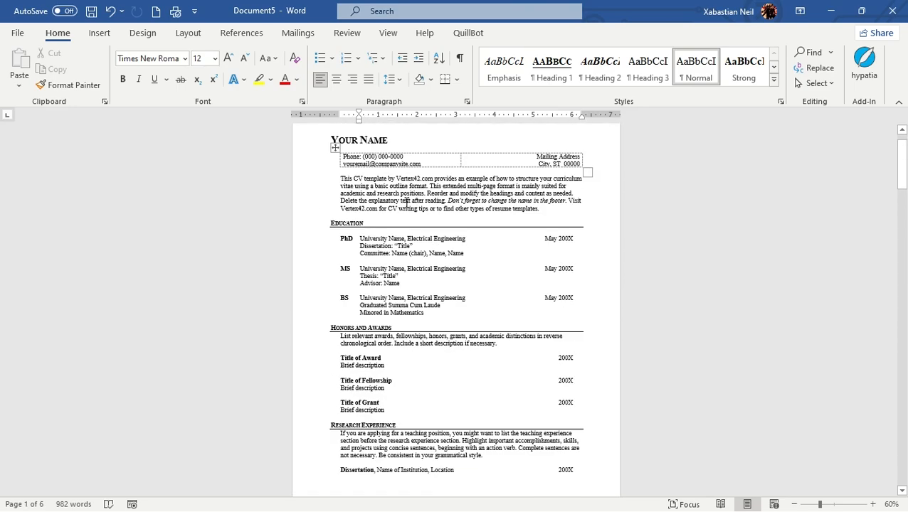
Replace the page 2 header number with the top-of-page Plain Number 3 style, close header editing, and check the numbers on the surrounding pages
scroll(407, 201, "up", 1)
scroll(384, 242, "down", 7)
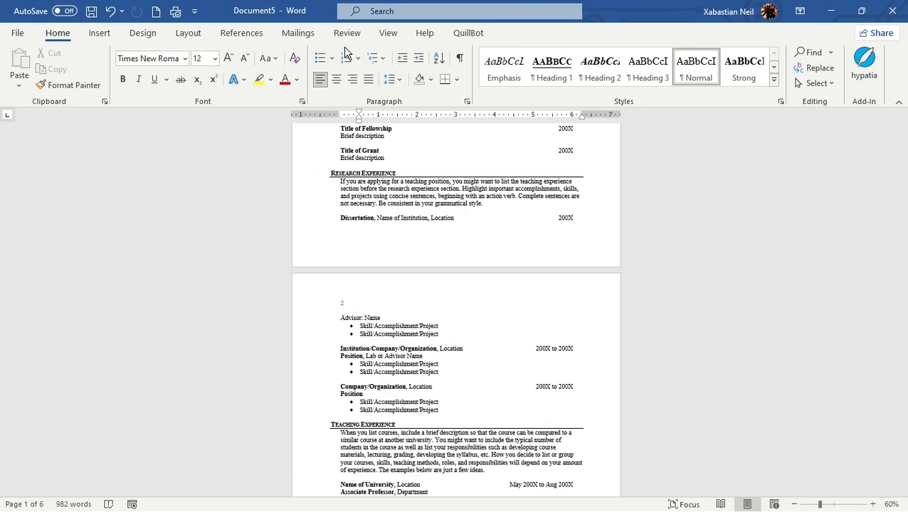
left_click(435, 301)
double_click(409, 290)
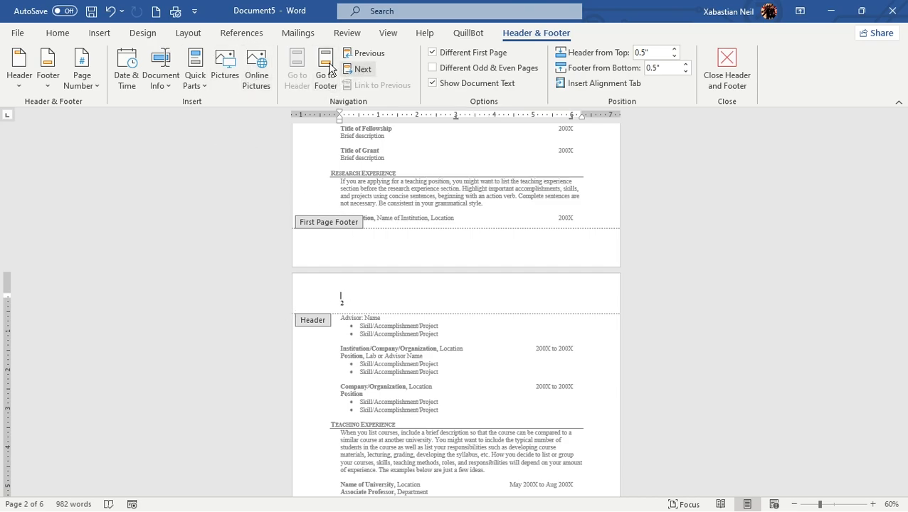
left_click(100, 33)
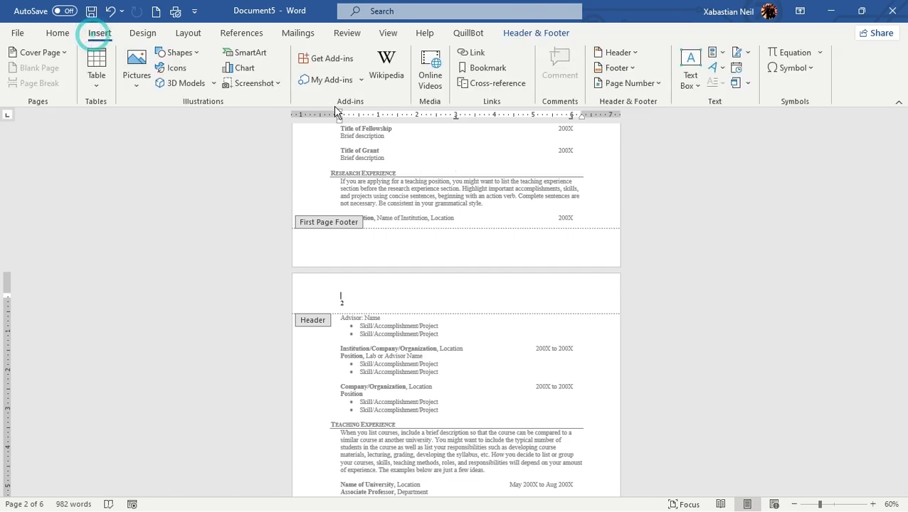
left_click(629, 84)
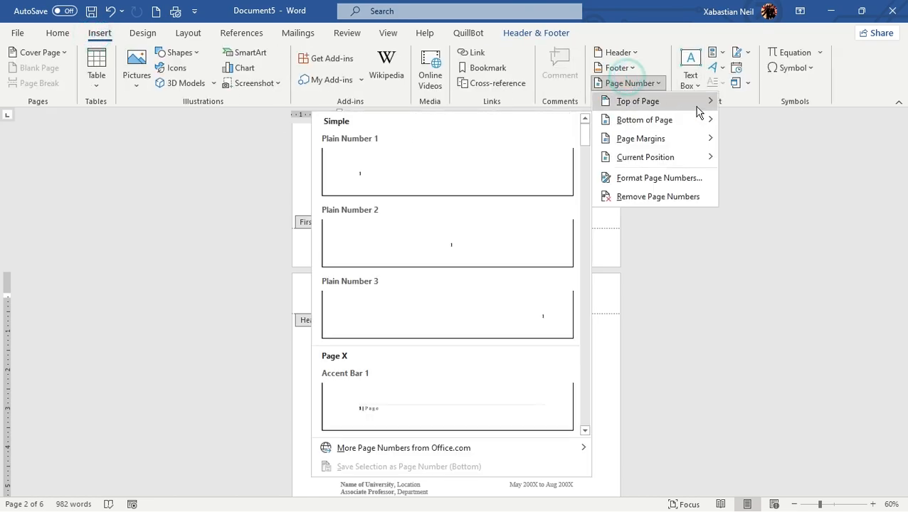
mouse_move(669, 145)
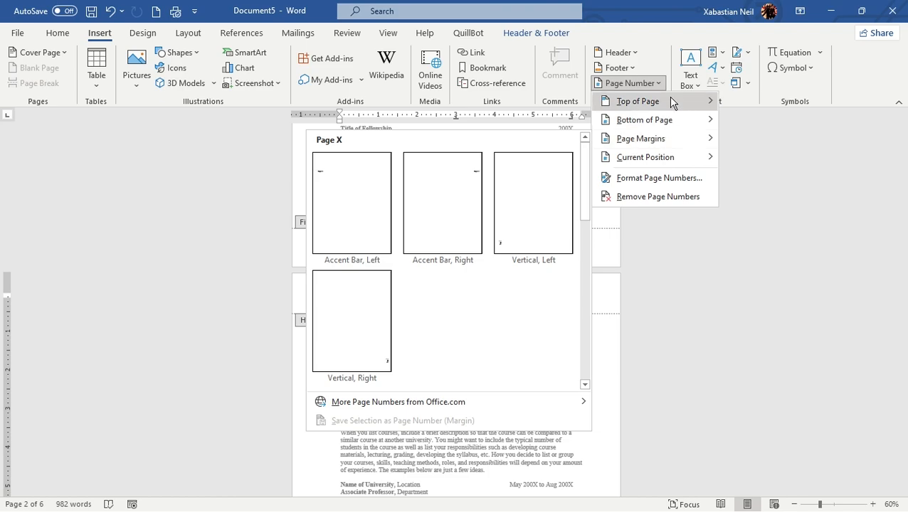
mouse_move(669, 101)
left_click(478, 304)
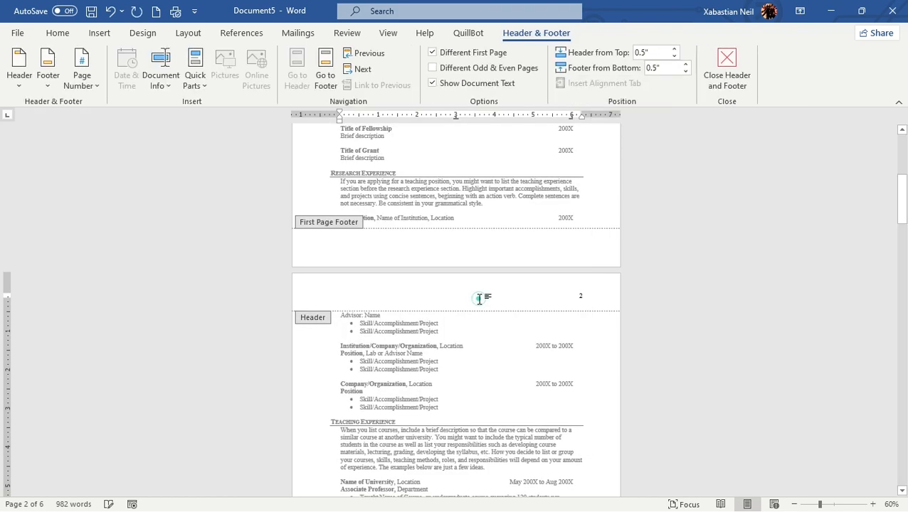
key("Escape")
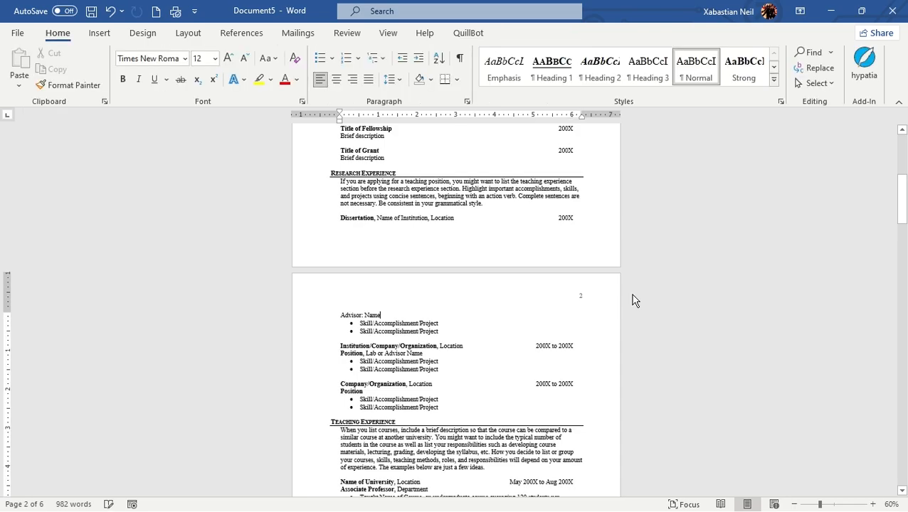
scroll(633, 295, "up", 8)
scroll(633, 295, "down", 10)
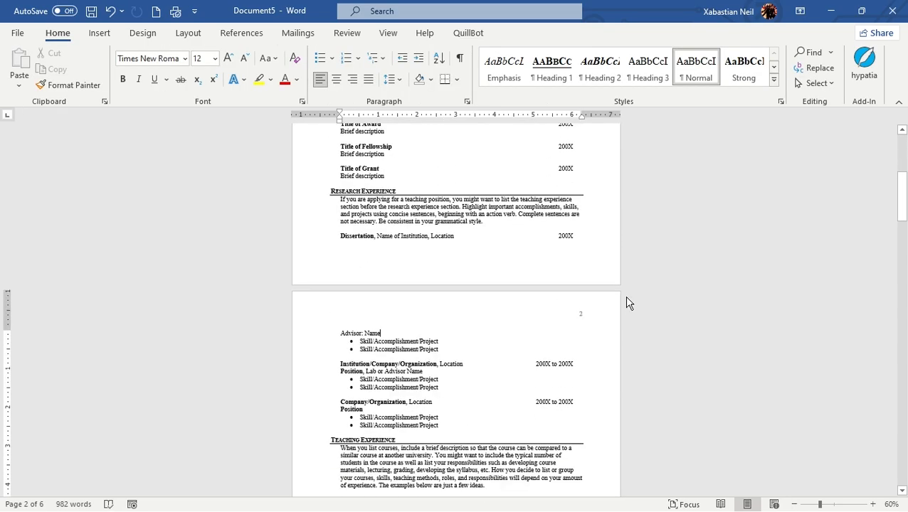
scroll(628, 297, "down", 12)
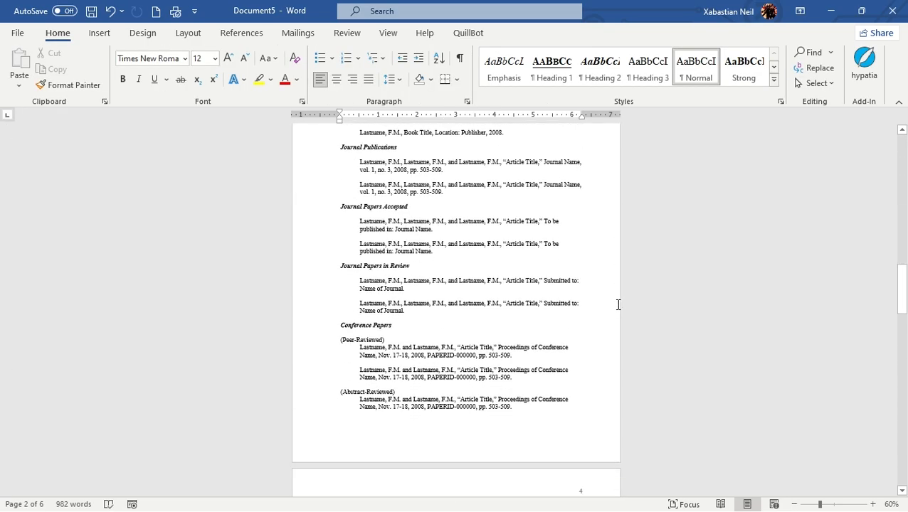